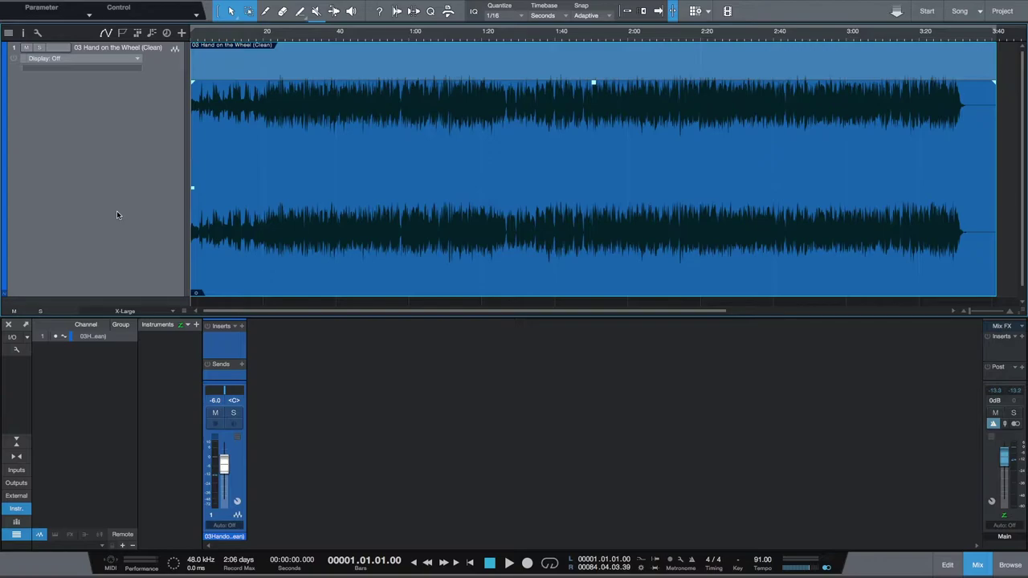
# - Move the playback cursor to the 15-second mark and play briefly from there
pyautogui.click(296, 559)
pyautogui.write('16')
pyautogui.press('Return')
pyautogui.press('space')
pyautogui.press('space')
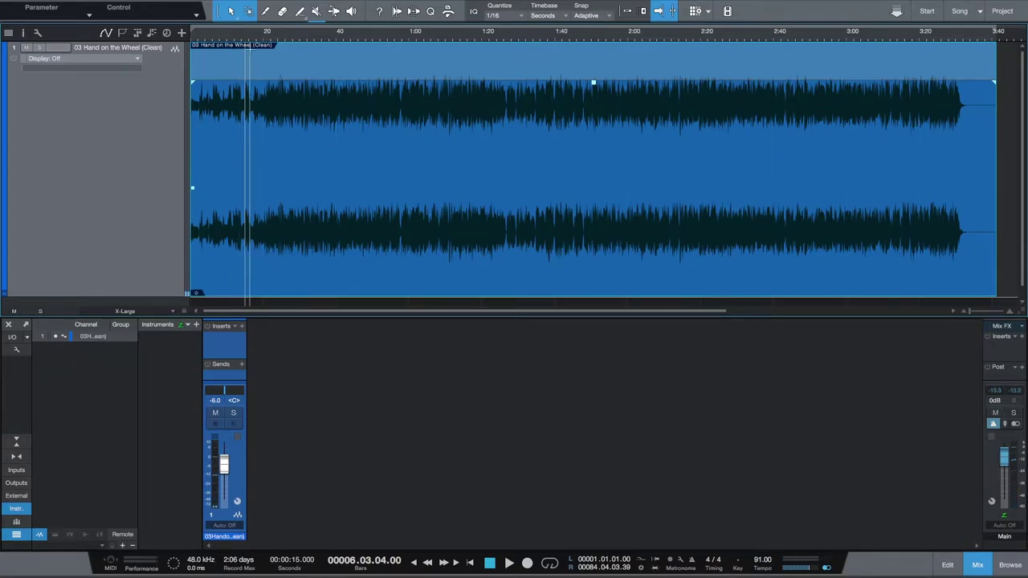
# - Split the song's audio event at the 15-second cursor with the Split tool
pyautogui.moveTo(247, 38); pyautogui.dragTo(240, 181)
pyautogui.hscroll(-5, 276, 225)
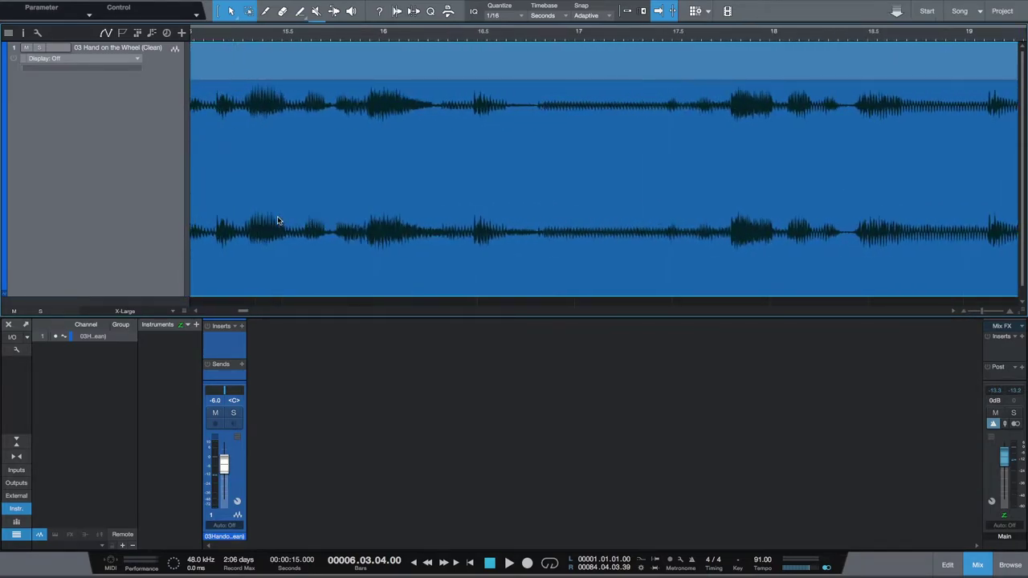
pyautogui.moveTo(554, 40); pyautogui.dragTo(551, 87)
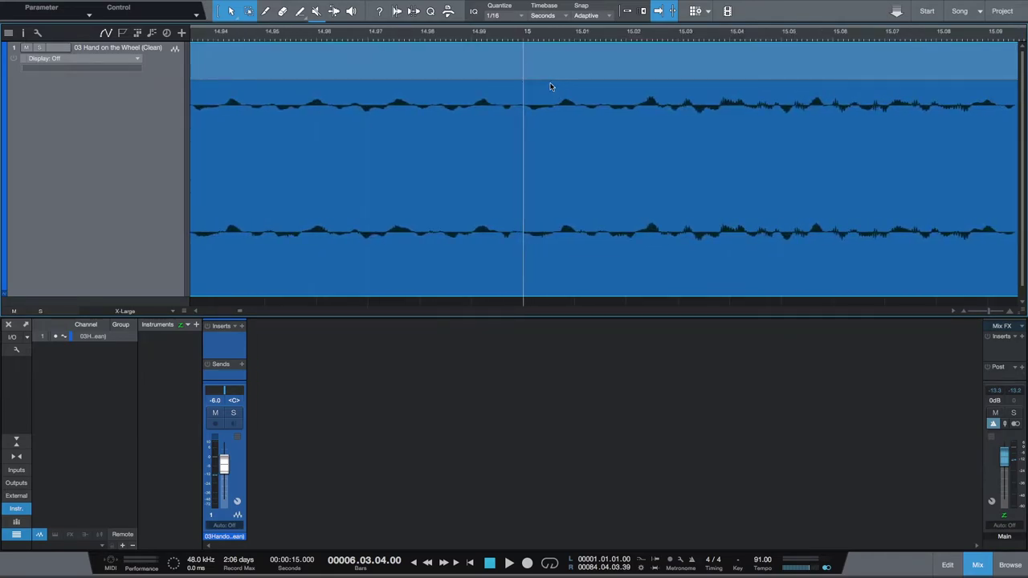
pyautogui.press('3')
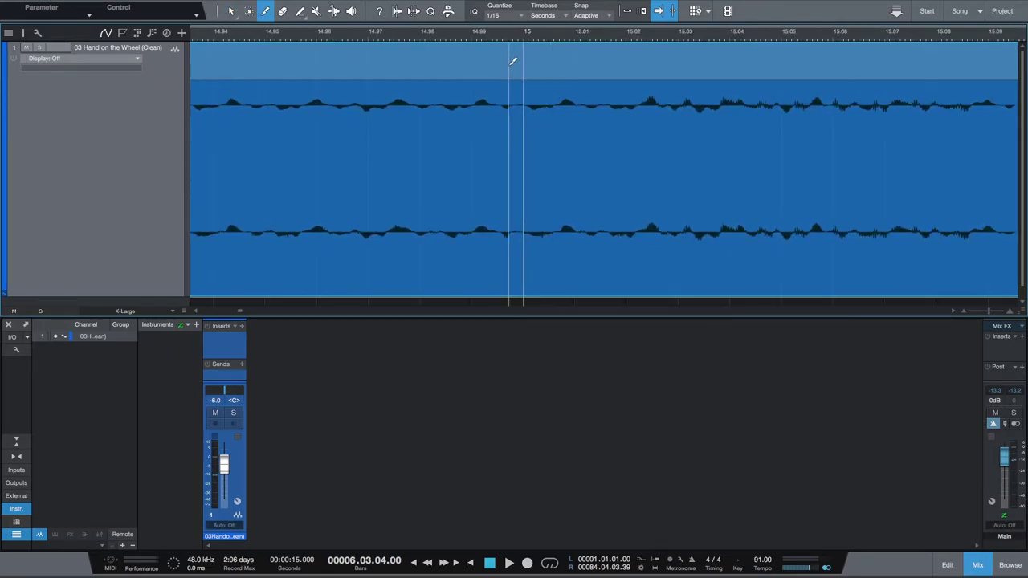
pyautogui.click(526, 112)
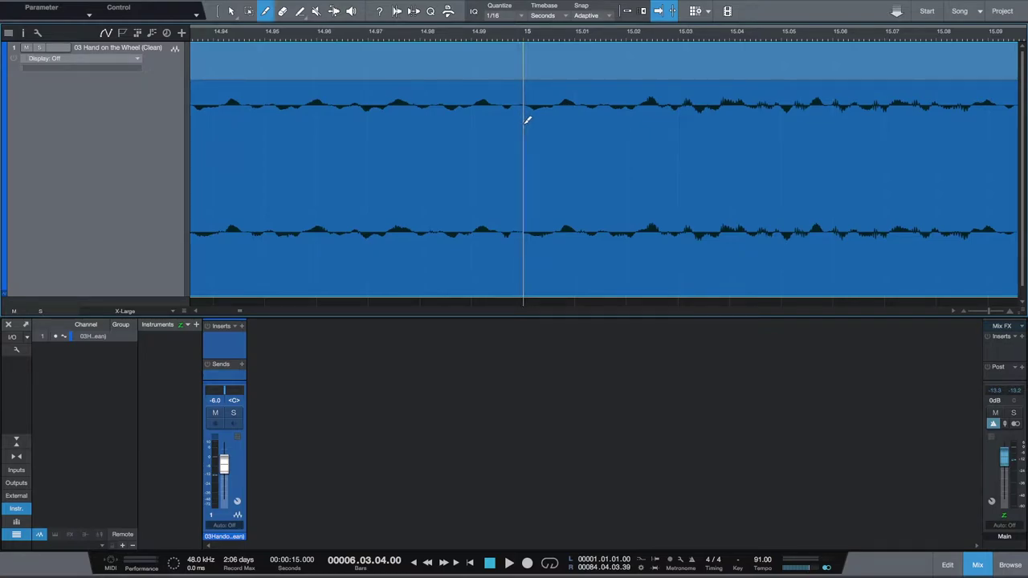
pyautogui.click(526, 121)
pyautogui.scroll(-10, 526, 119)
pyautogui.scroll(-5, 526, 115)
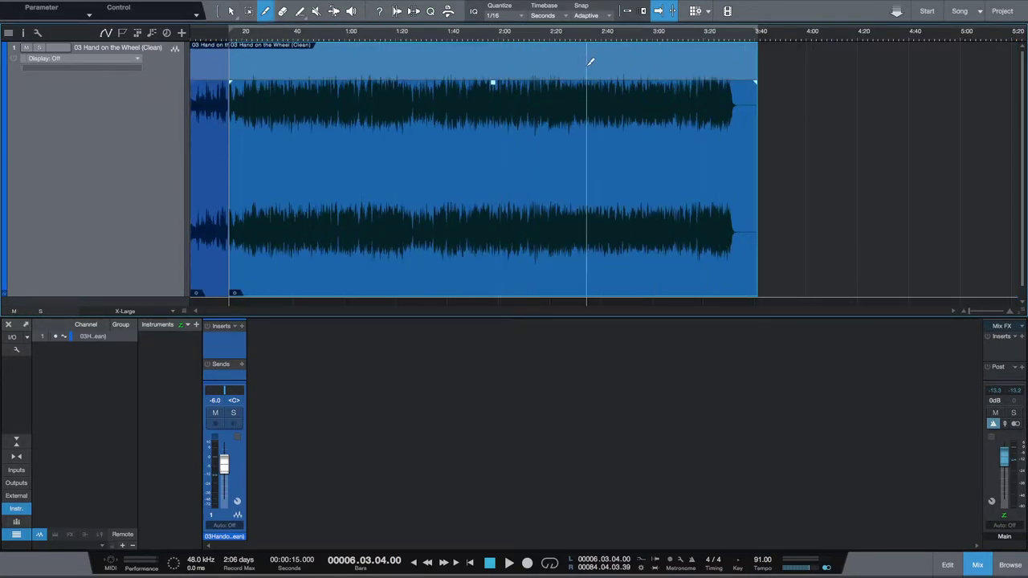
# - Play the song's ending from about 3:30.9 and place the playback cursor in the silent tail at about 3:35.970
pyautogui.press('1')
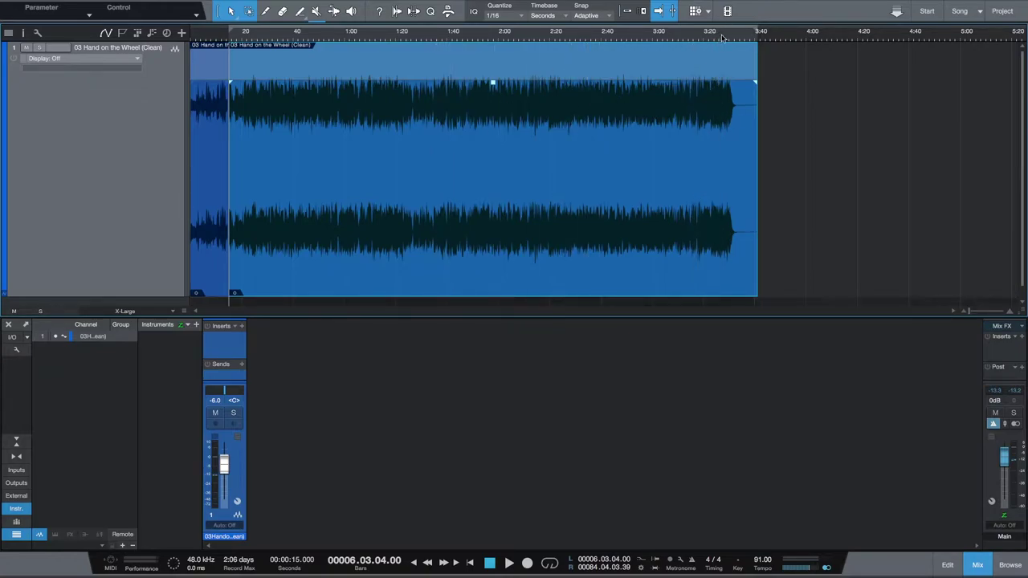
pyautogui.moveTo(724, 38); pyautogui.dragTo(674, 131)
pyautogui.hscroll(10, 674, 131)
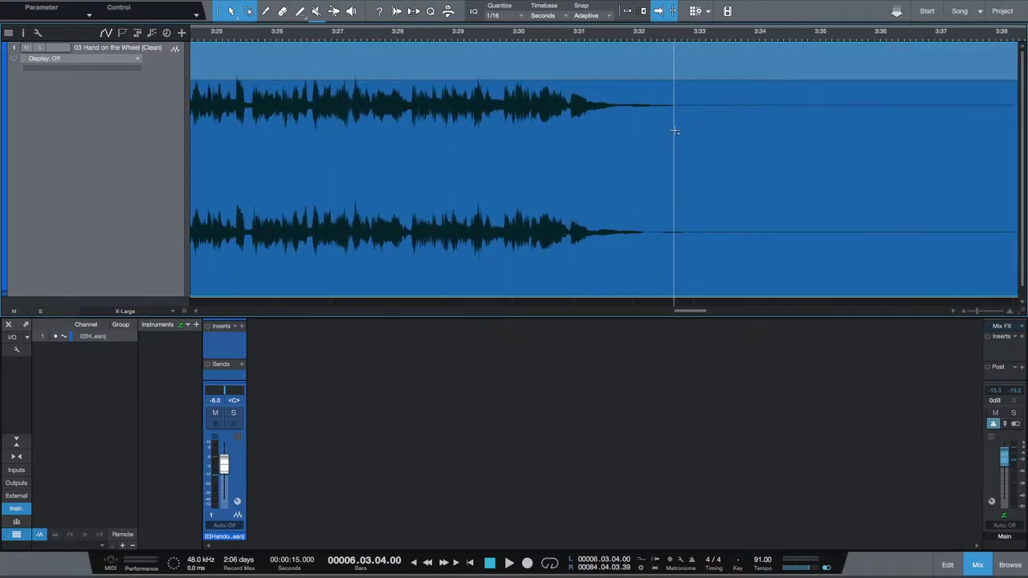
pyautogui.click(544, 38)
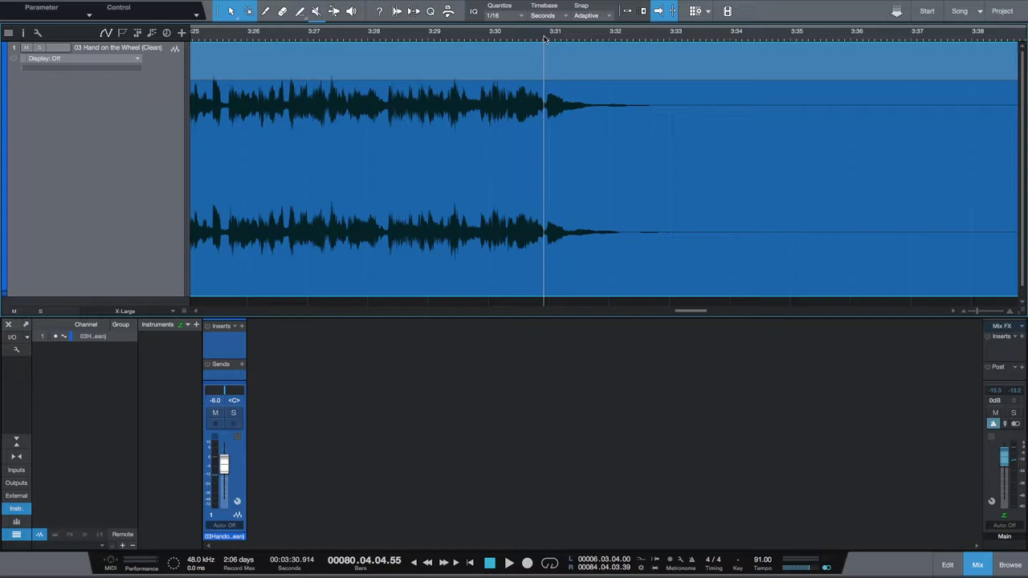
pyautogui.press('space')
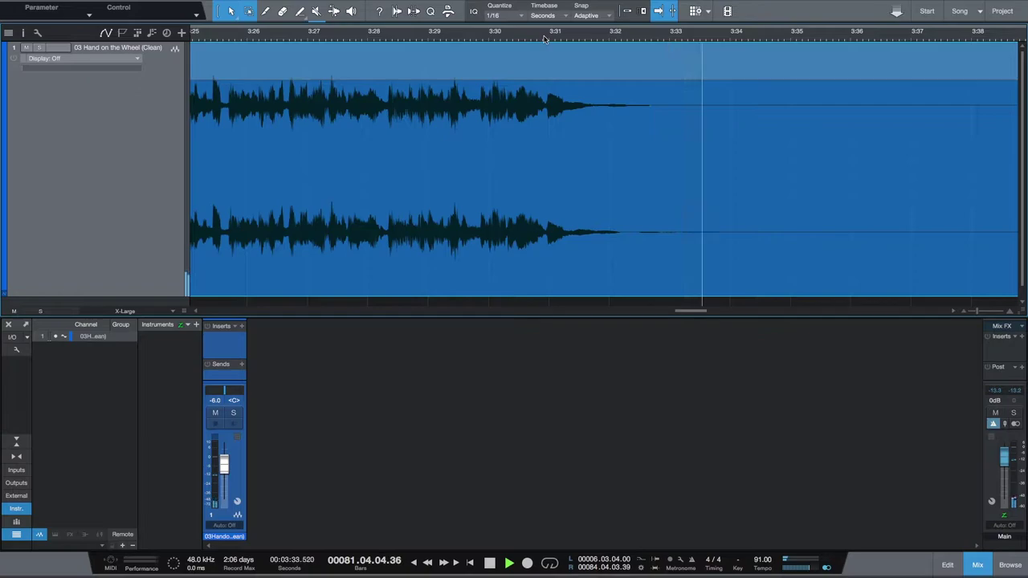
pyautogui.press('space')
pyautogui.click(849, 41)
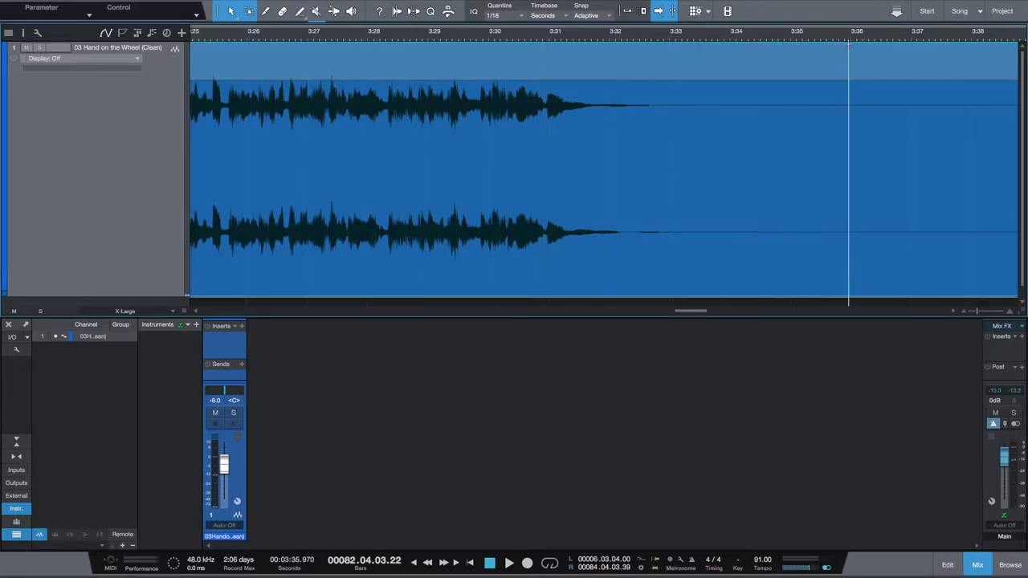
# - Split the audio event at the cursor and delete the leftover silence after it
pyautogui.press('3')
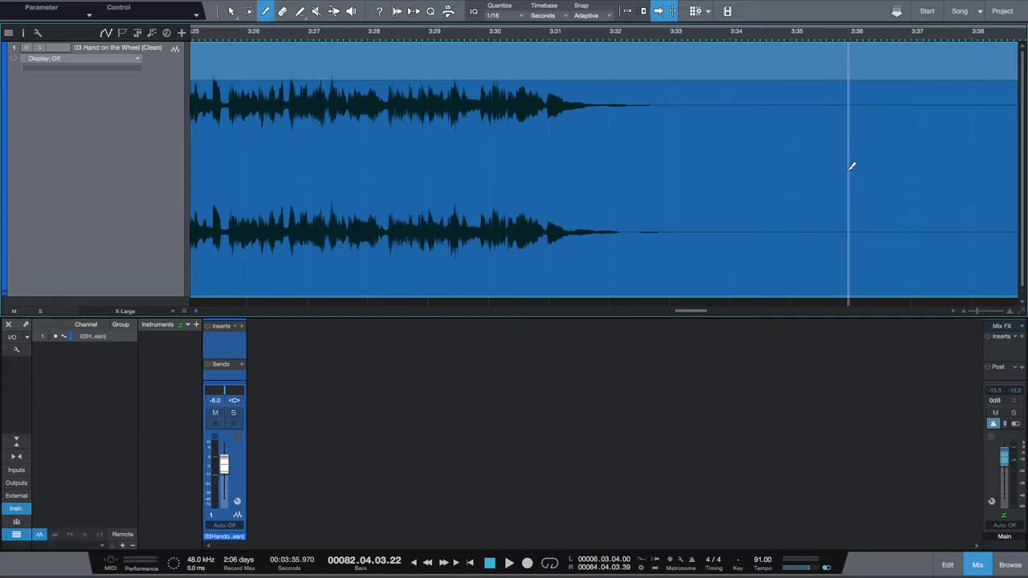
pyautogui.click(853, 167)
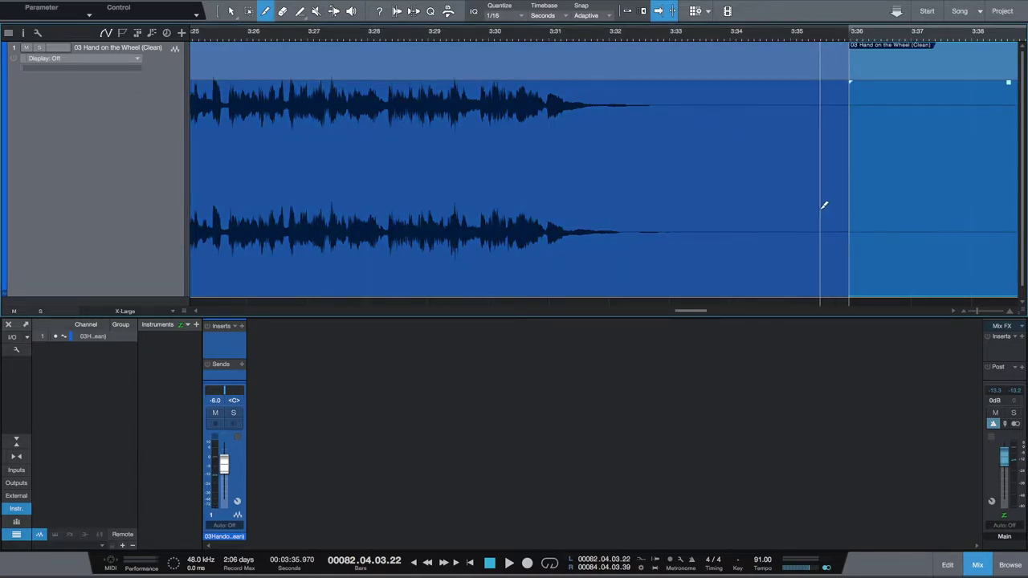
pyautogui.press('1')
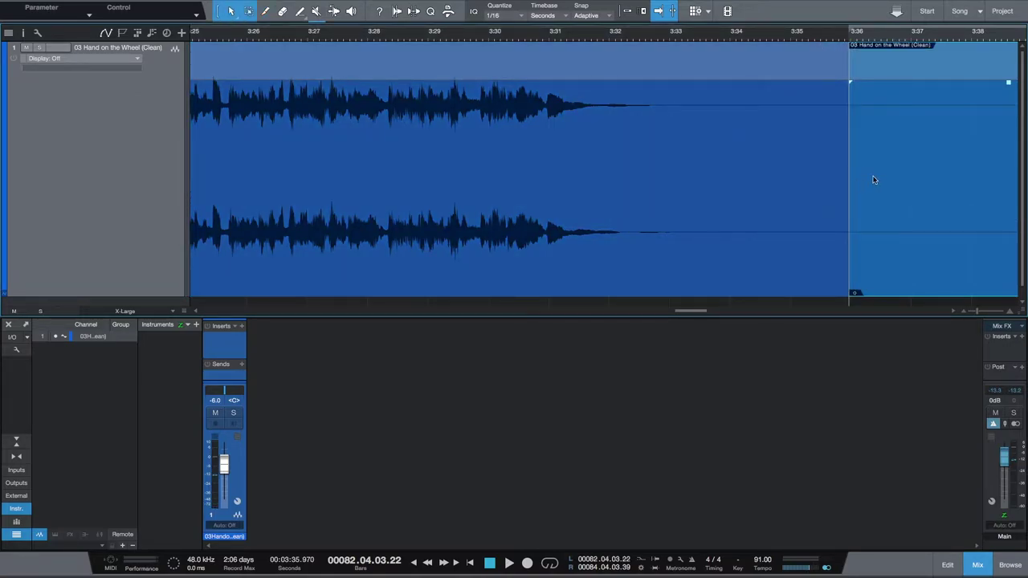
pyautogui.press('Delete')
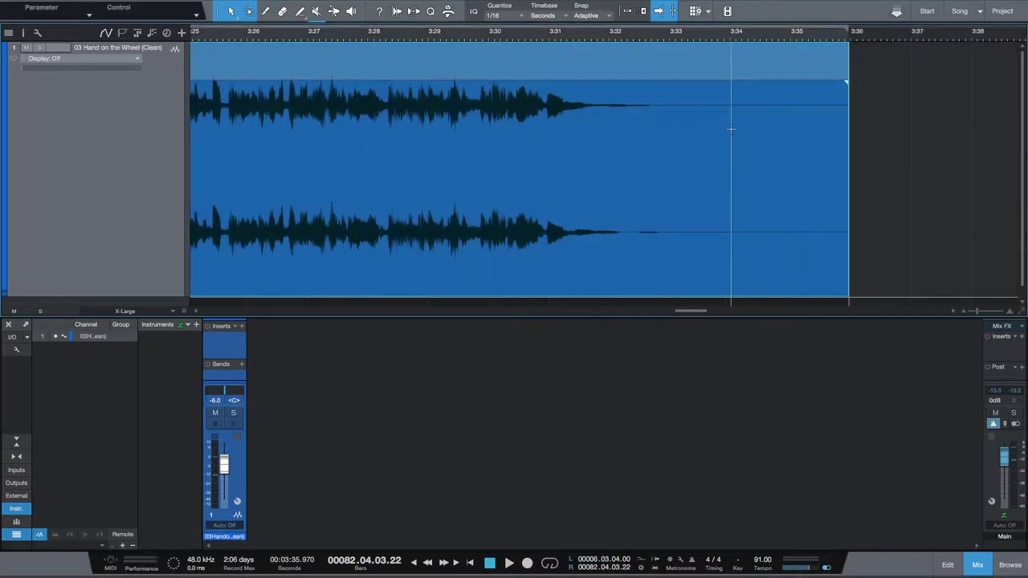
# - Turn on snapping and set the playback cursor to 3:20.970, 15 seconds before the trimmed song's end
pyautogui.click(627, 11)
pyautogui.click(849, 39)
pyautogui.scroll(6, 850, 42)
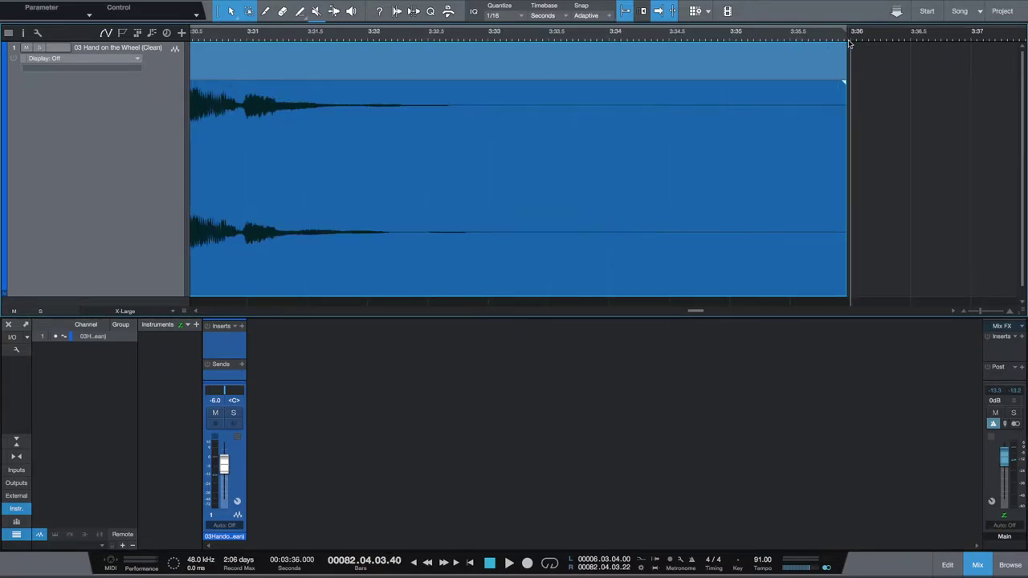
pyautogui.scroll(-6, 845, 96)
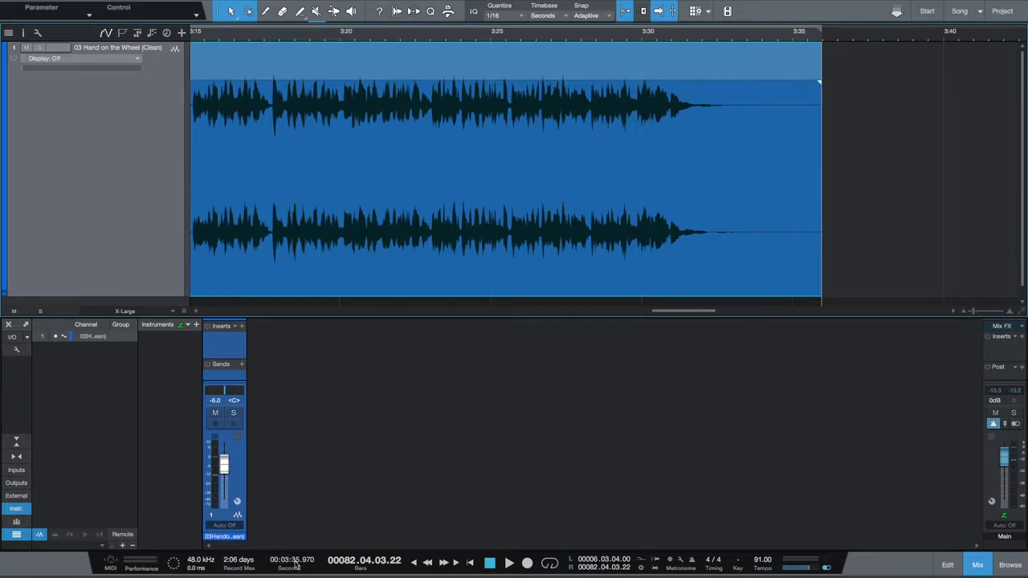
pyautogui.scroll(-1, 295, 562)
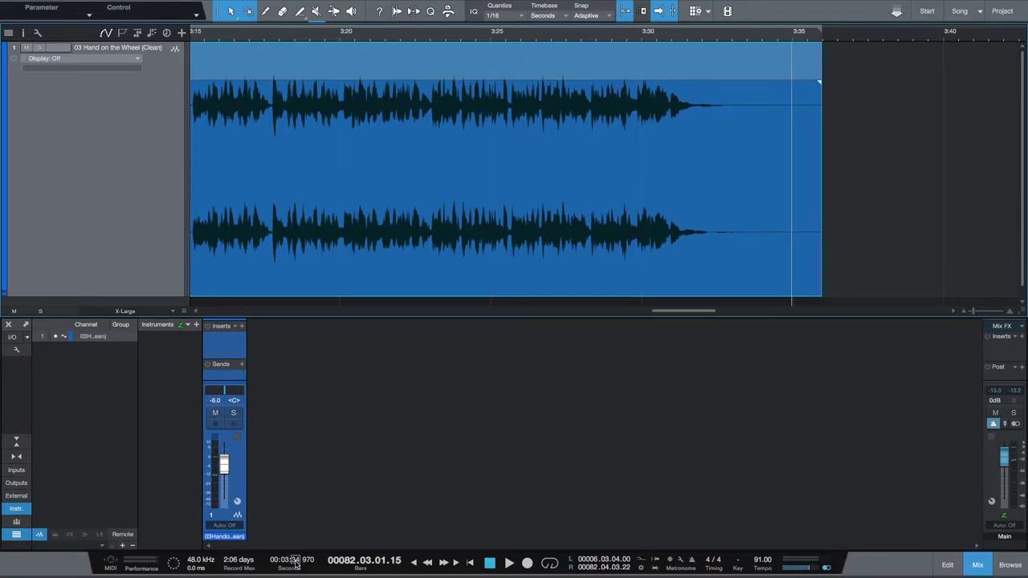
pyautogui.scroll(-14, 295, 562)
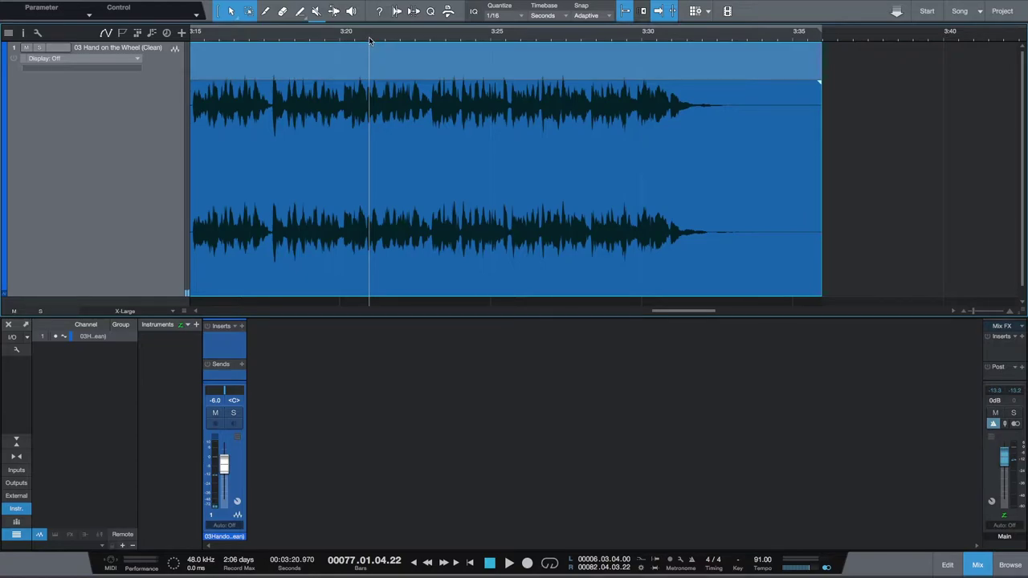
# - Turn off snapping and split the audio event at the 3:20.970 cursor position
pyautogui.moveTo(370, 41); pyautogui.dragTo(351, 123)
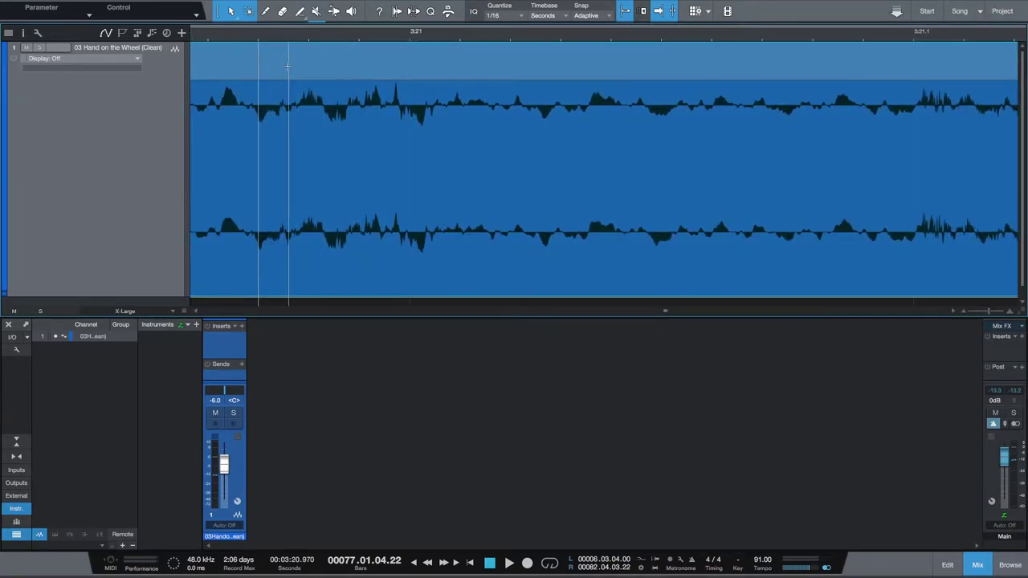
pyautogui.click(625, 12)
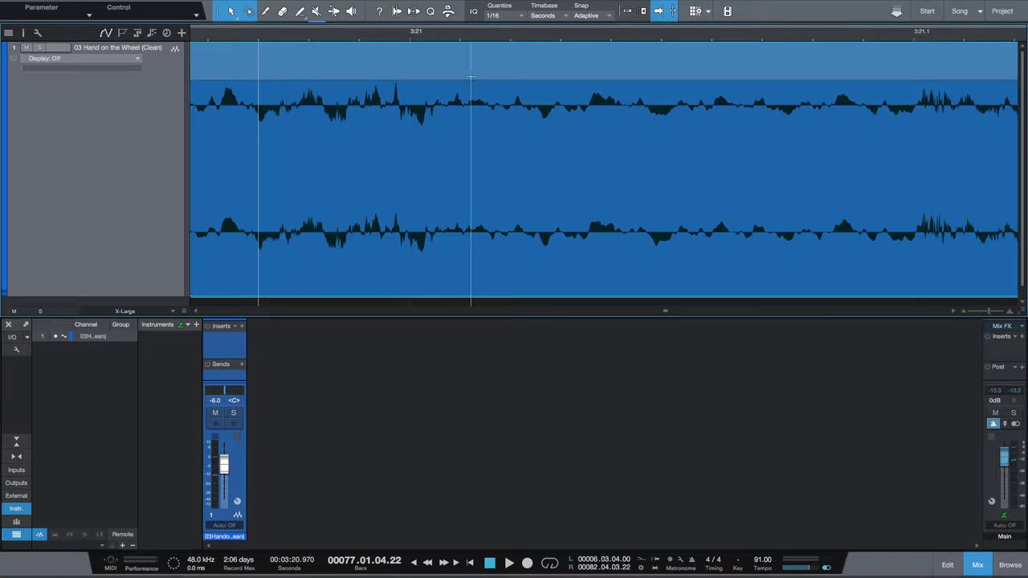
pyautogui.press('3')
pyautogui.click(261, 52)
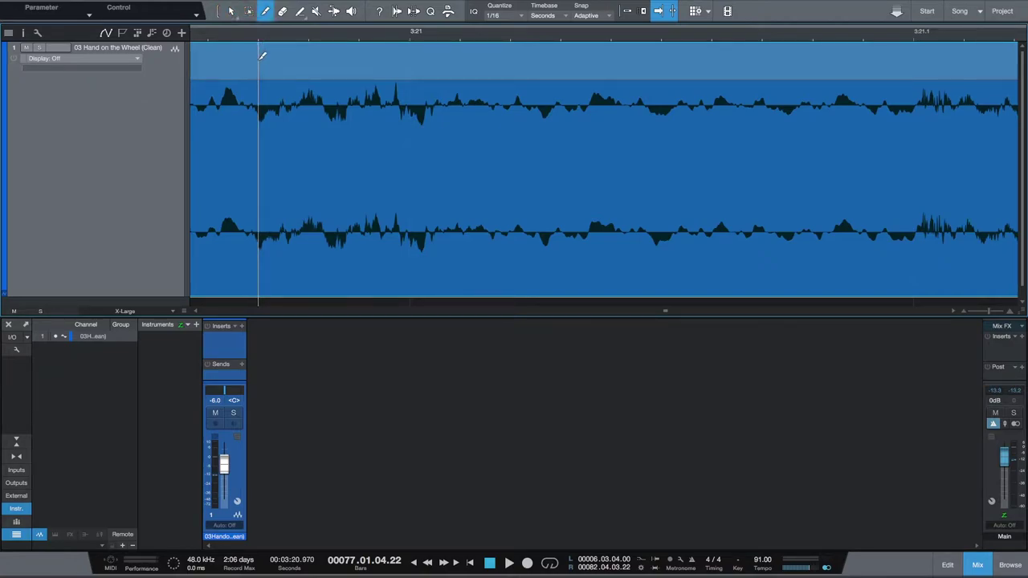
pyautogui.click(262, 53)
pyautogui.press('w')
pyautogui.press('w')
pyautogui.press('w')
pyautogui.press('w')
pyautogui.press('w')
pyautogui.press('w')
pyautogui.press('w')
pyautogui.press('w')
pyautogui.press('w')
pyautogui.press('w')
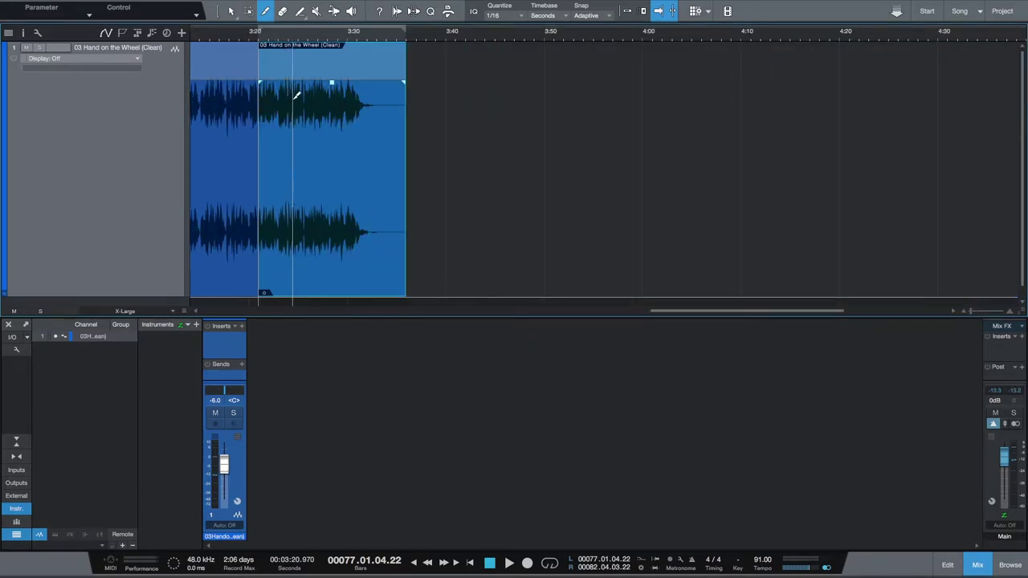
pyautogui.press('w')
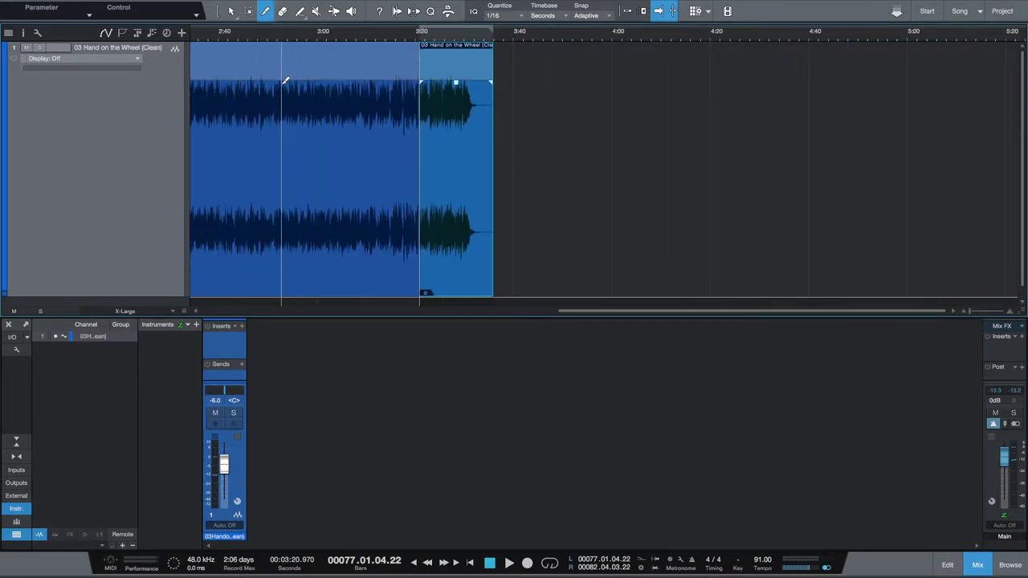
pyautogui.press('w')
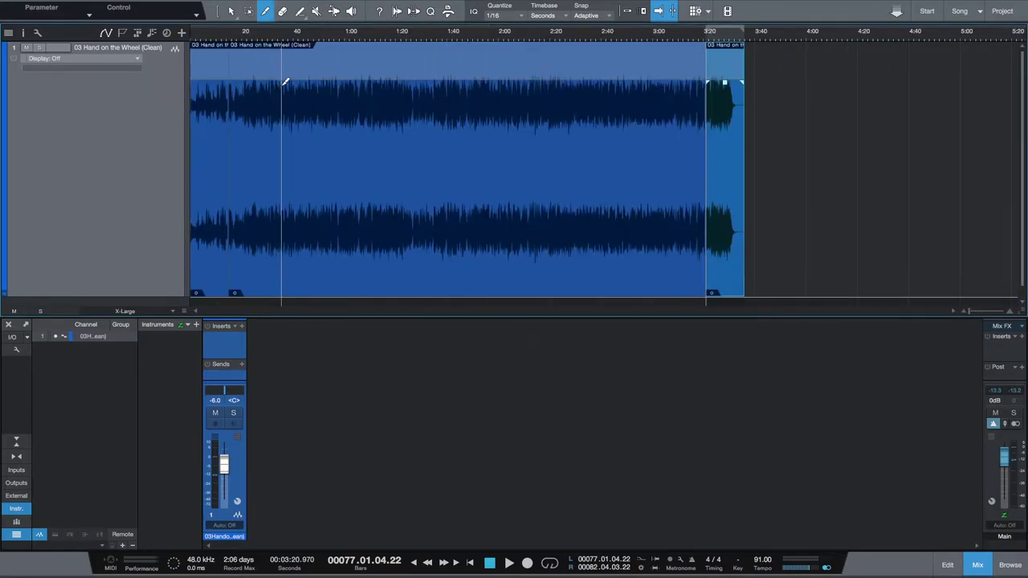
# - Turn on ripple editing and delete the long middle section so the closing section follows the opening one
pyautogui.press('1')
pyautogui.click(422, 268)
pyautogui.click(642, 11)
pyautogui.press('Delete')
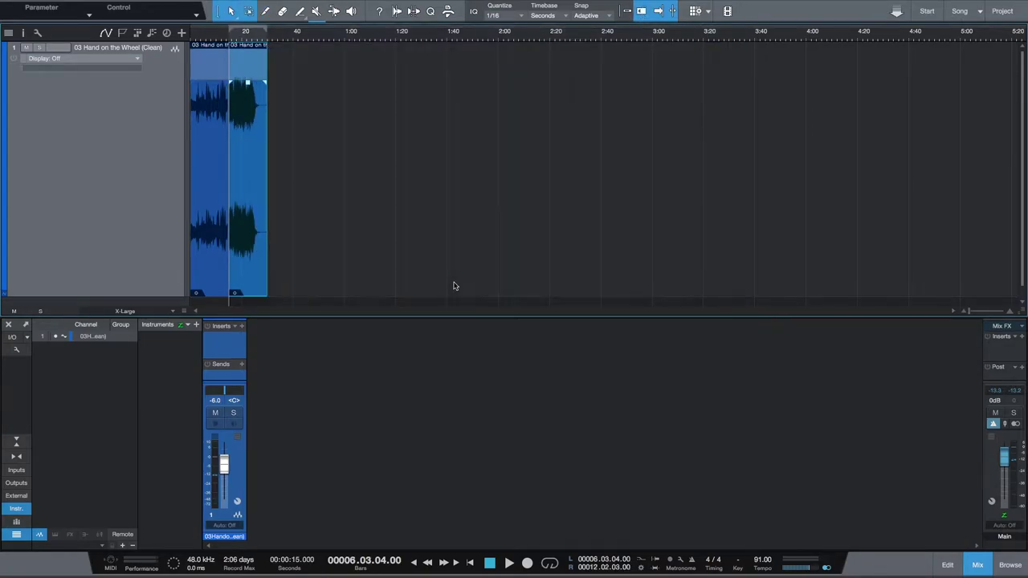
# - Move the closing section to start at about 17.2 seconds, leaving a gap after the opening section
pyautogui.moveTo(223, 34); pyautogui.dragTo(241, 98)
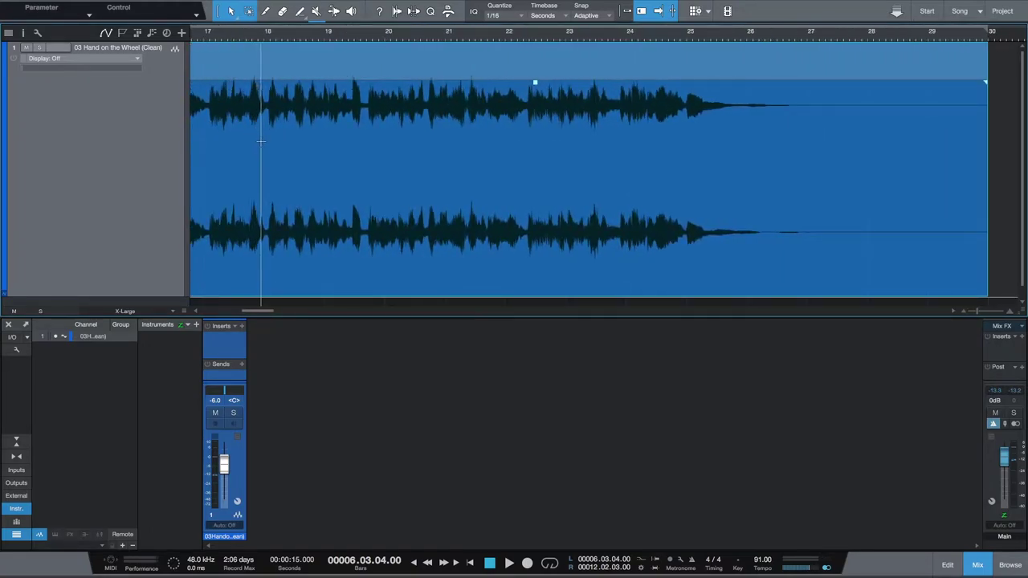
pyautogui.press('w')
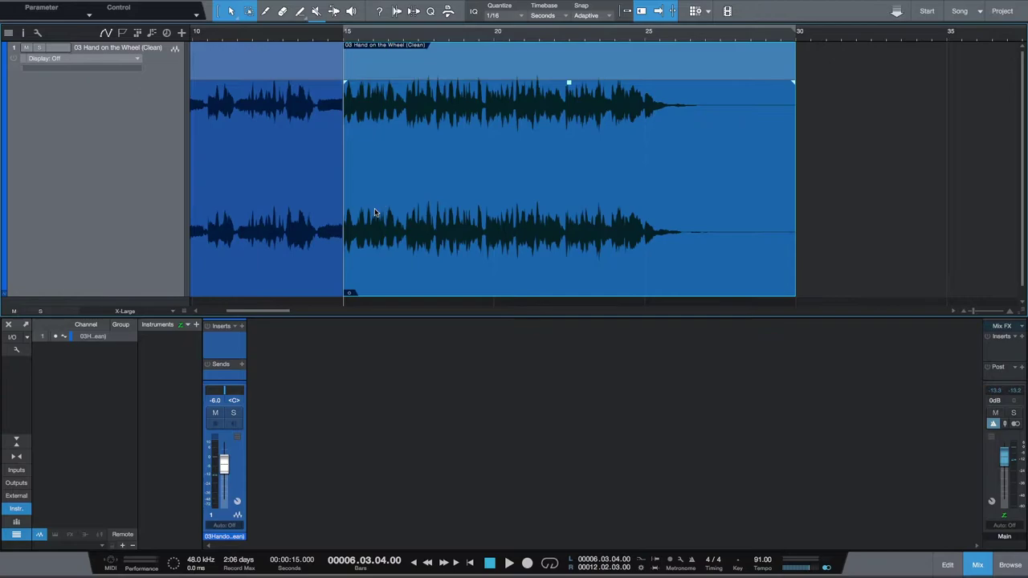
pyautogui.moveTo(379, 249); pyautogui.dragTo(431, 249)
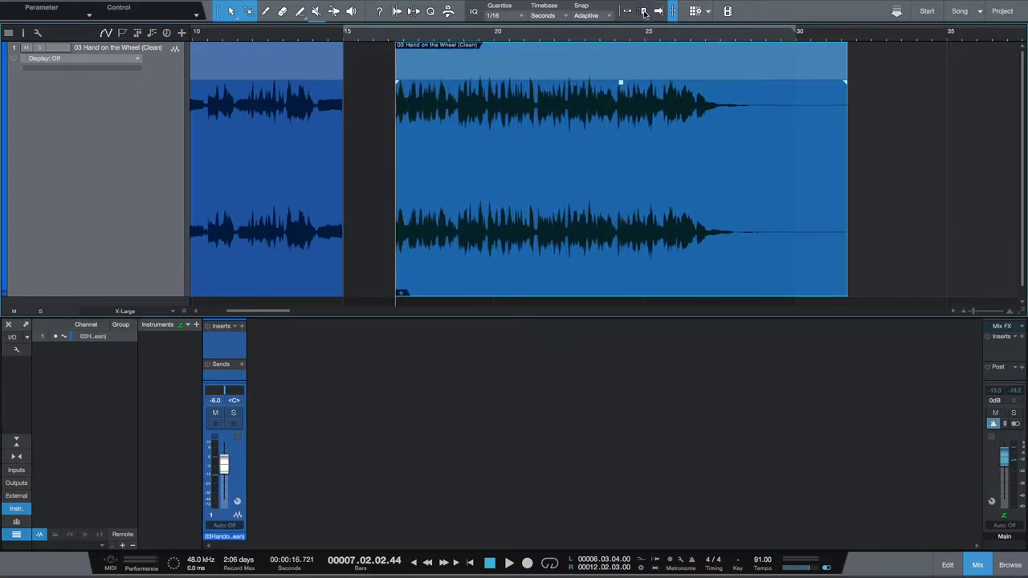
pyautogui.moveTo(437, 274); pyautogui.dragTo(450, 271)
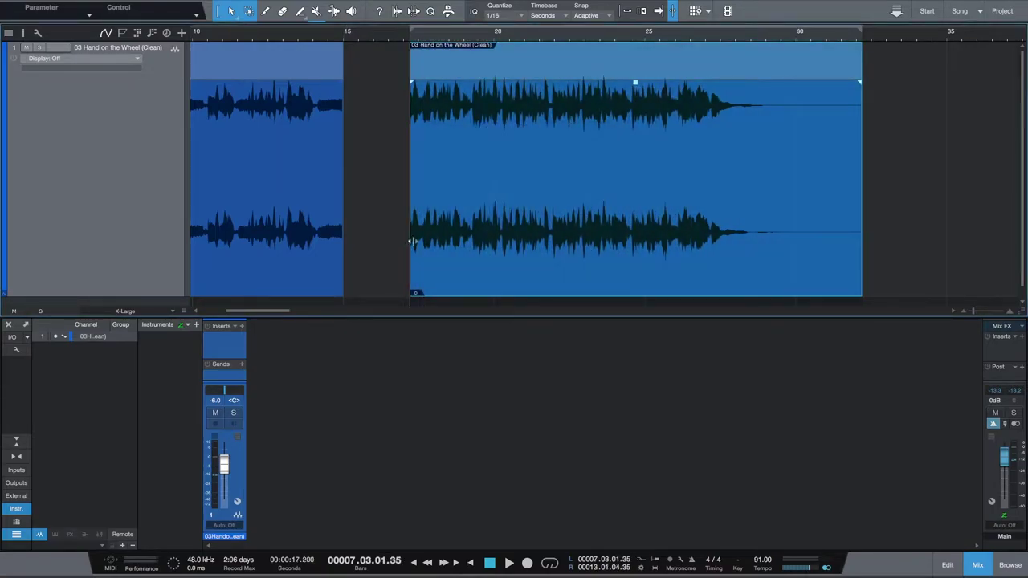
# - Move the opening section to start at about 2.2 seconds and the closing section to start at about 21.9 seconds
pyautogui.keyDown('shift'); pyautogui.click(283, 203); pyautogui.keyUp('shift')
pyautogui.press('z')
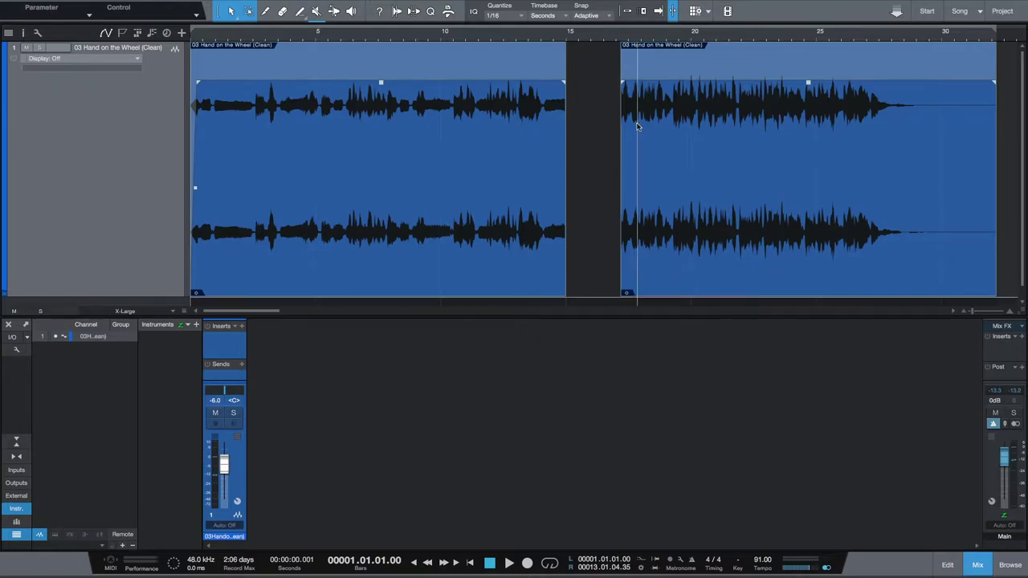
pyautogui.click(596, 34)
pyautogui.press('w')
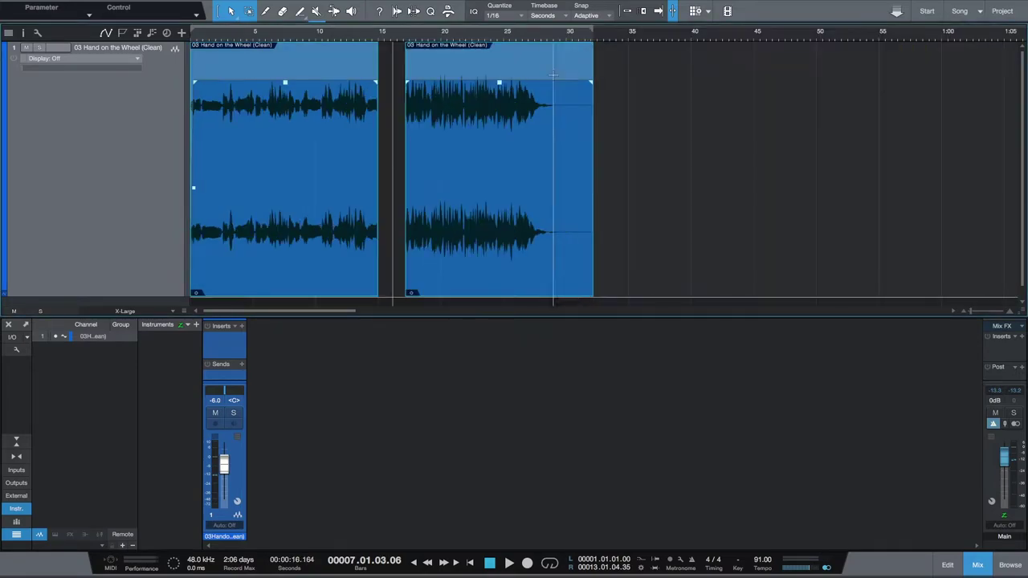
pyautogui.click(723, 153)
pyautogui.moveTo(456, 277); pyautogui.dragTo(500, 286)
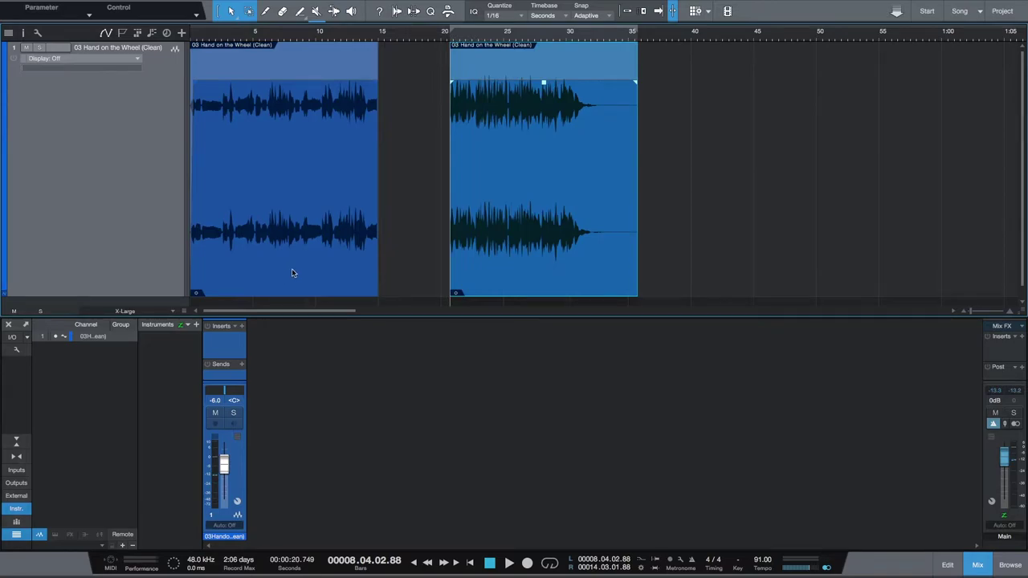
pyautogui.moveTo(266, 272); pyautogui.dragTo(299, 293)
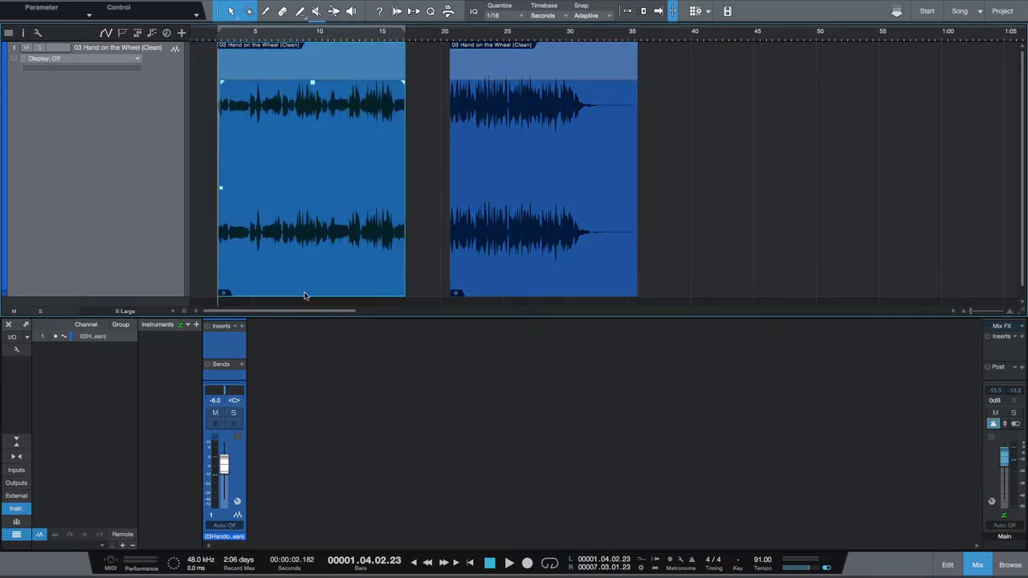
pyautogui.moveTo(516, 262); pyautogui.dragTo(542, 267)
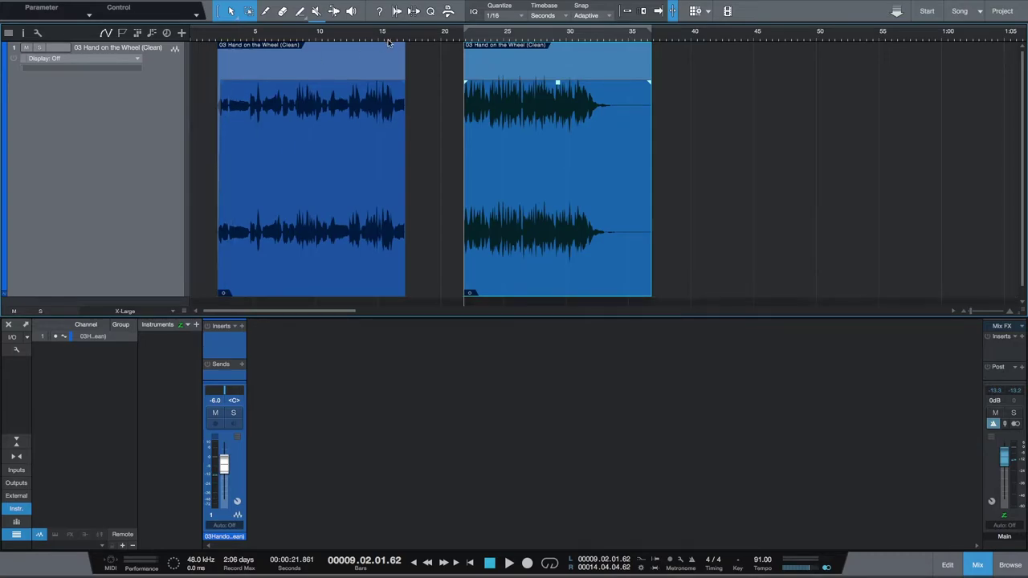
# - Deselect the audio events, return the playback cursor to the song start and save the song
pyautogui.click(429, 116)
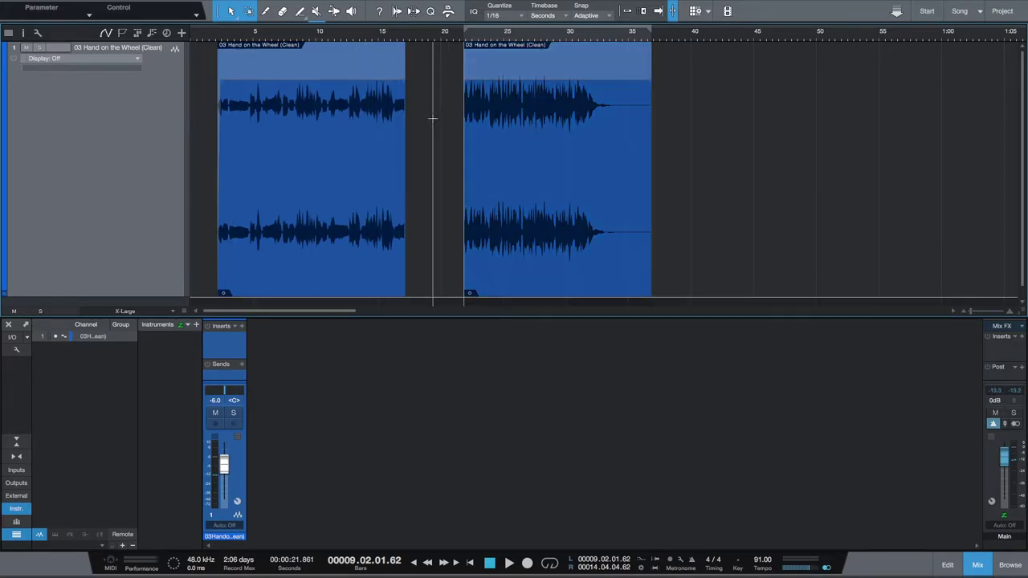
pyautogui.press('Home')
pyautogui.hotkey('ctrl', 's')
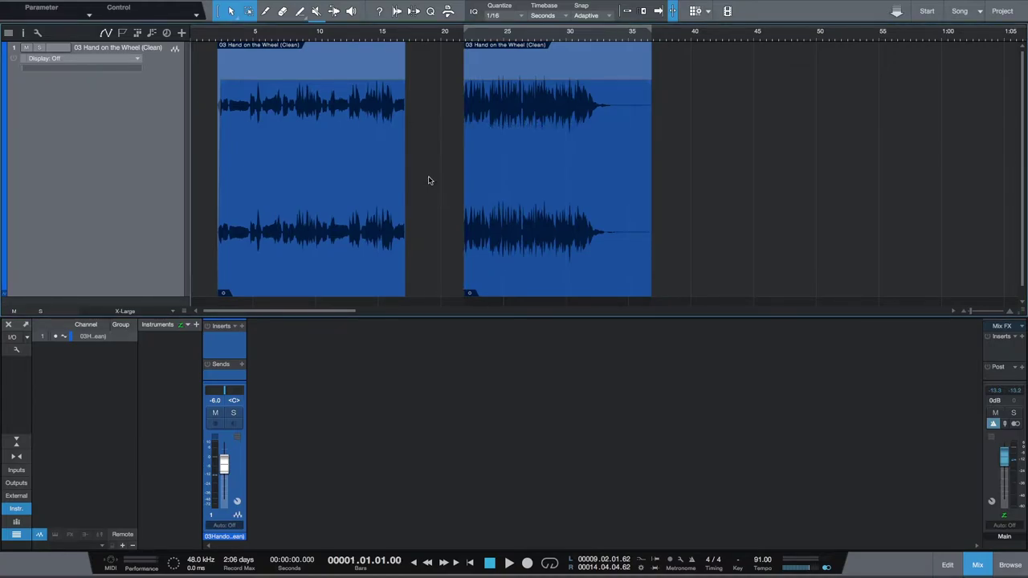
# - Insert Wavesfactory's Cassette Transport on the song's audio track and move its window off the waveforms
pyautogui.click(242, 326)
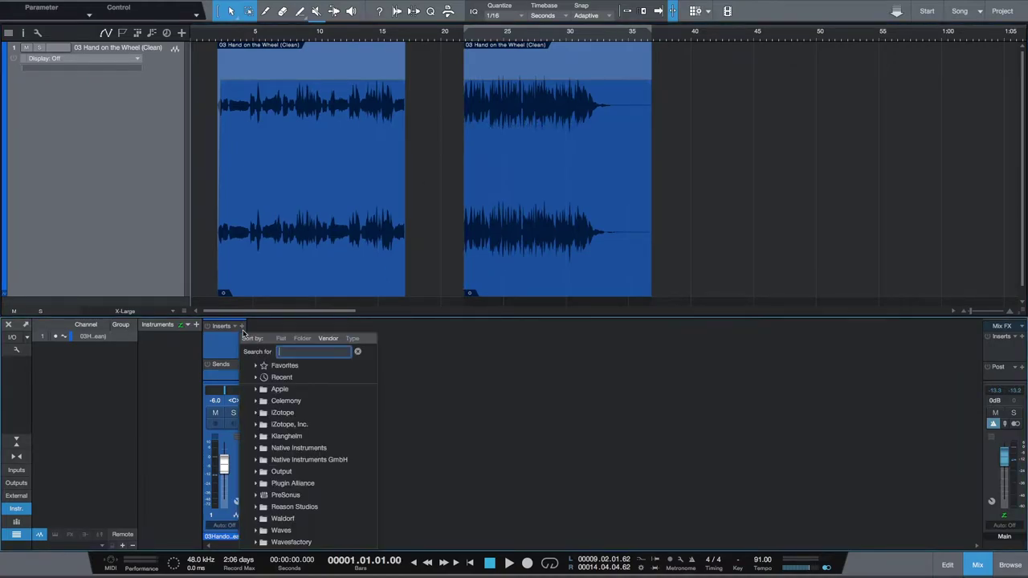
pyautogui.click(258, 541)
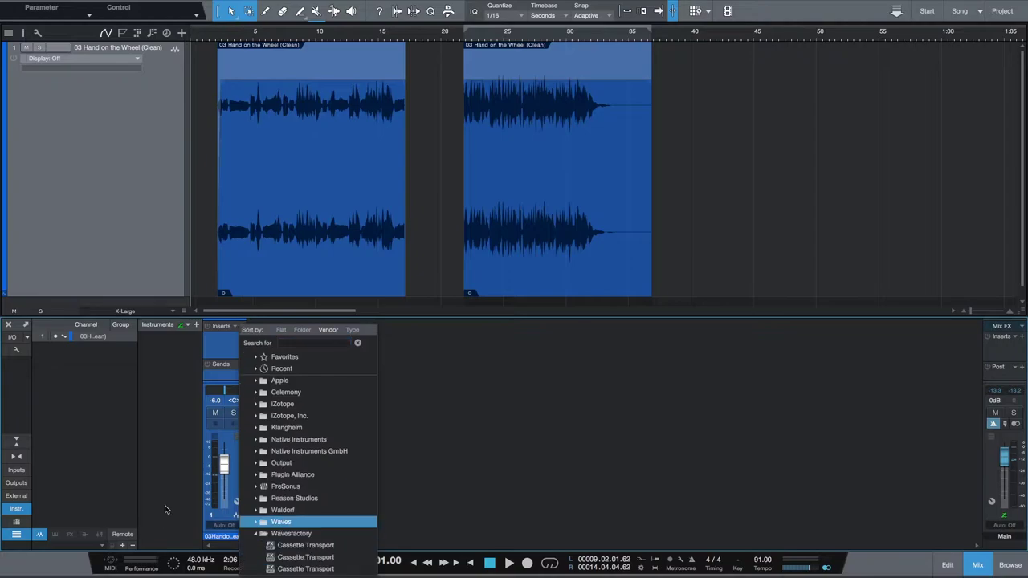
pyautogui.click(280, 545)
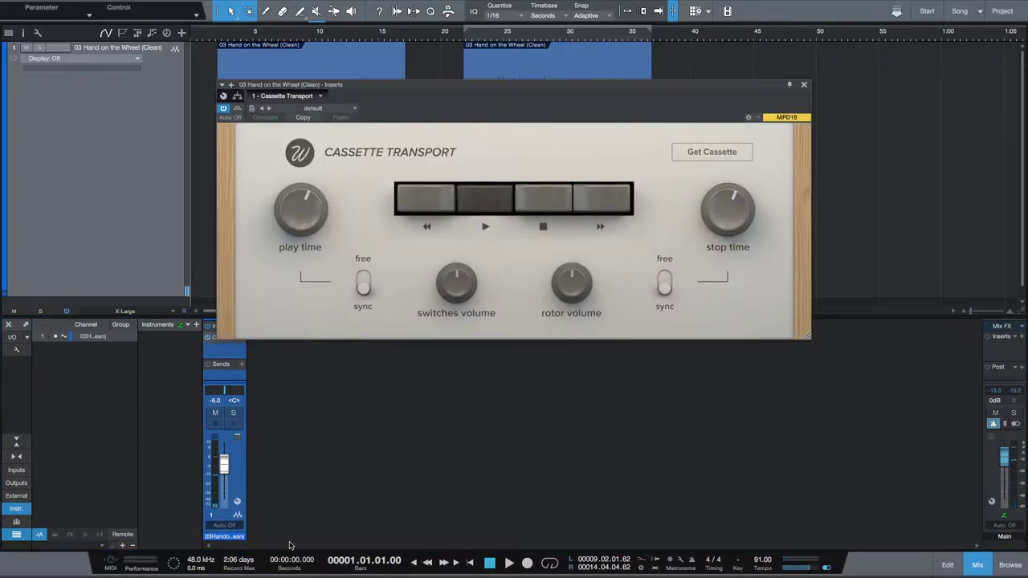
pyautogui.moveTo(433, 82); pyautogui.dragTo(498, 293)
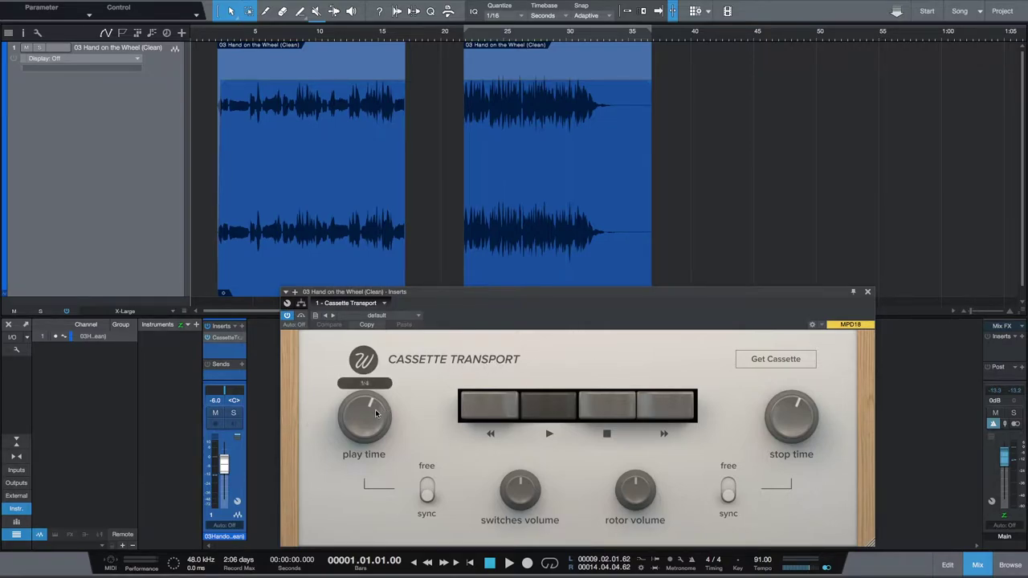
# - Switch the play time and stop time to free mode and raise the play time to about 2125 ms
pyautogui.click(427, 492)
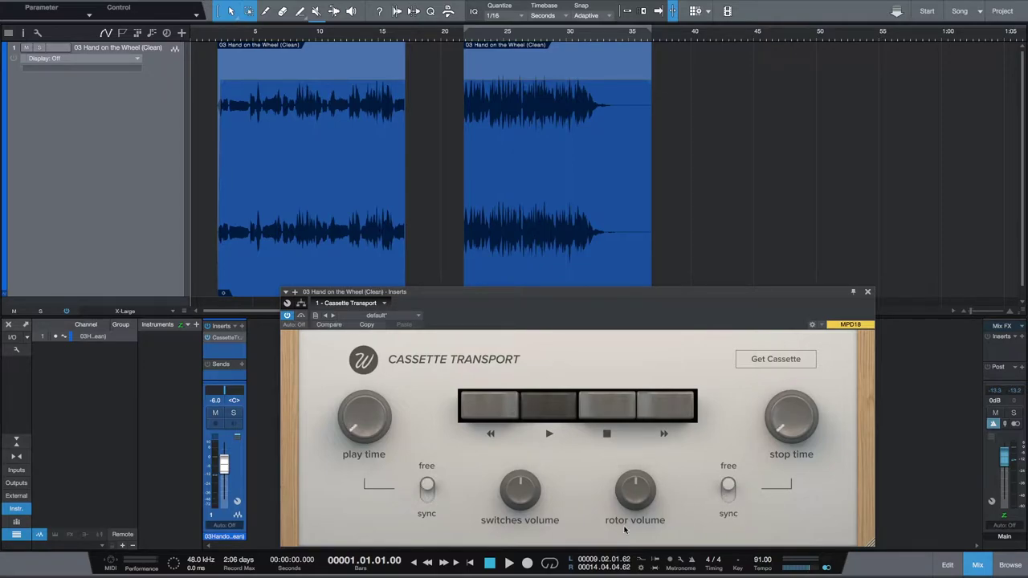
pyautogui.moveTo(363, 424)
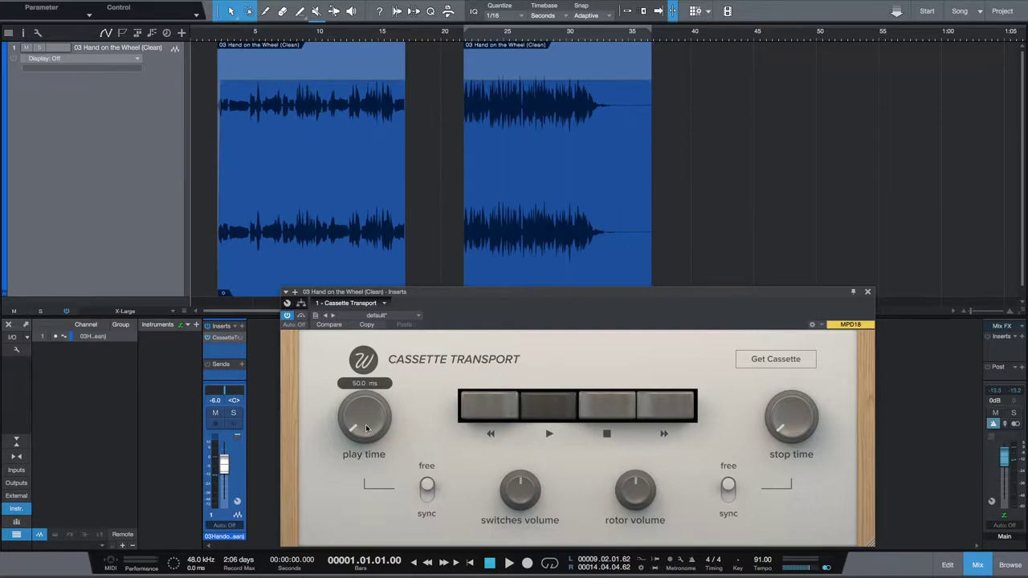
pyautogui.moveTo(363, 424); pyautogui.dragTo(364, 399)
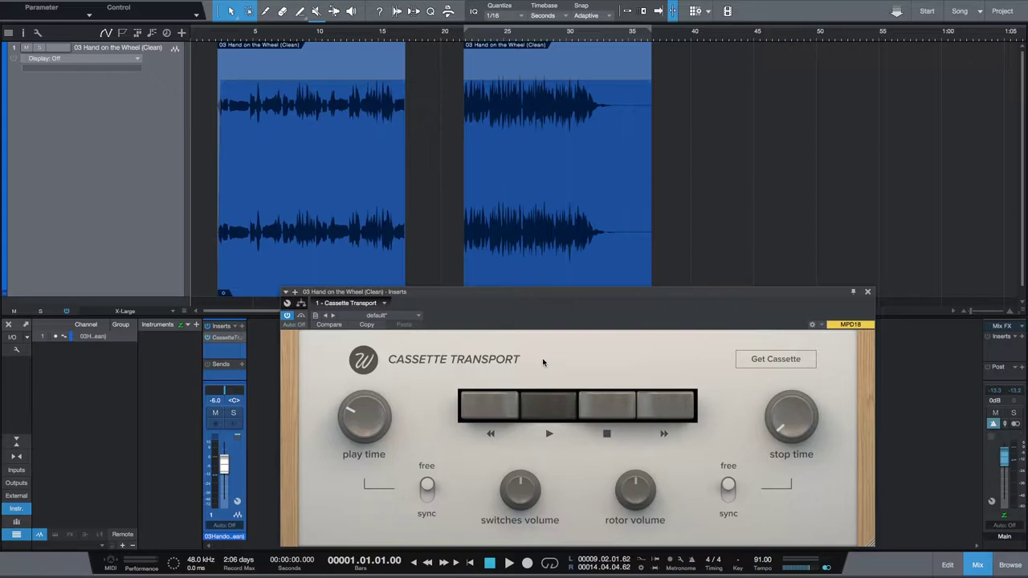
# - Try the play time in sync mode with a longer note division, and return it to free mode with a longer time
pyautogui.click(427, 489)
pyautogui.moveTo(348, 444)
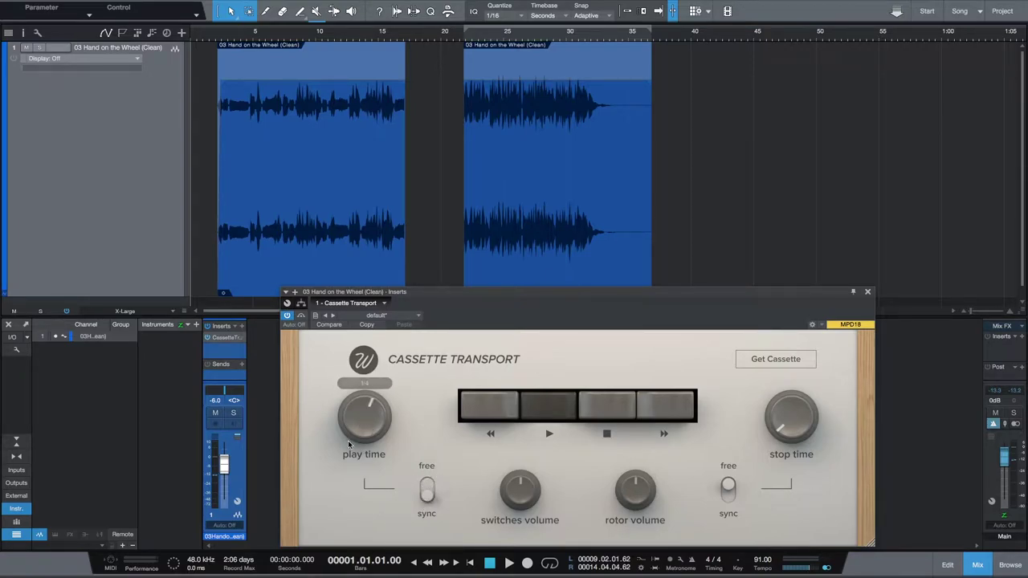
pyautogui.moveTo(362, 423)
pyautogui.mouseDown()
pyautogui.moveTo(361, 451)
pyautogui.moveTo(362, 429)
pyautogui.mouseUp()
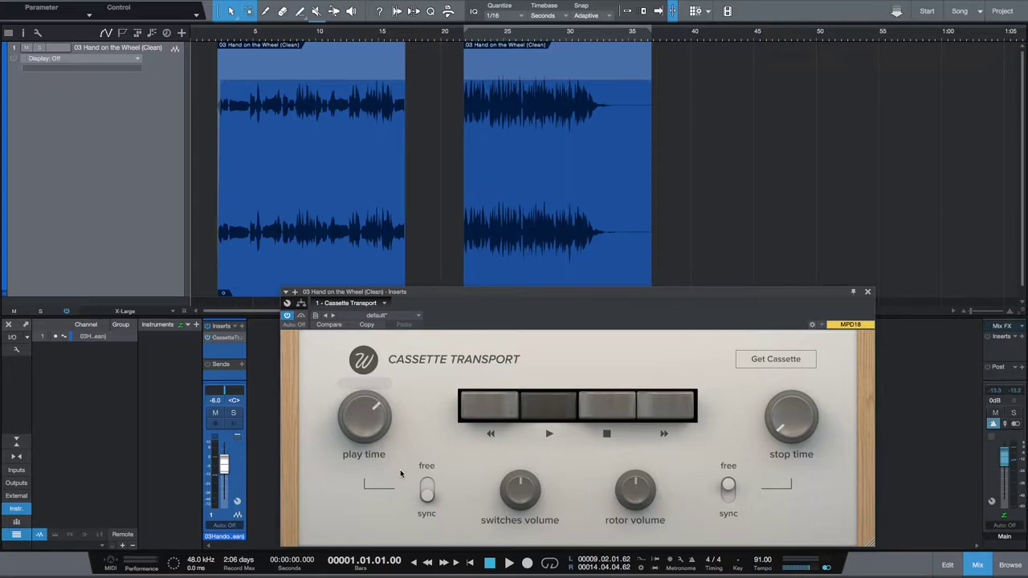
pyautogui.click(427, 491)
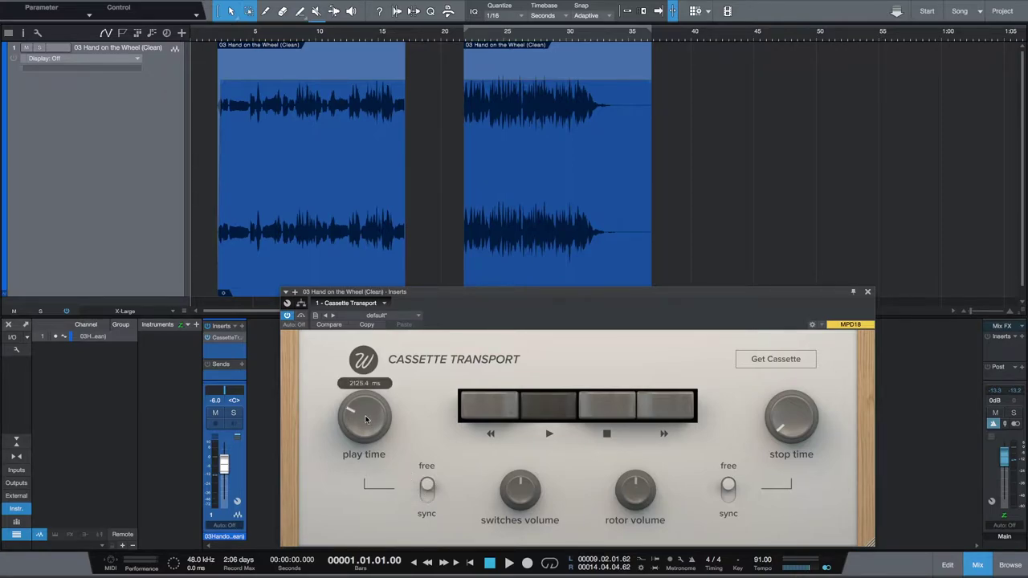
pyautogui.moveTo(365, 419); pyautogui.dragTo(370, 399)
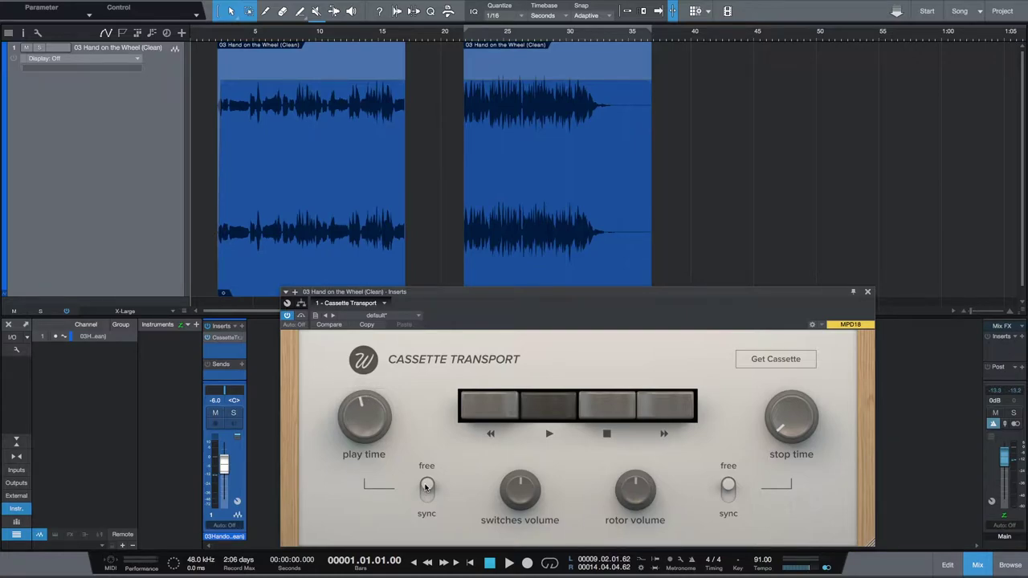
# - Lower the free play time and switch it to sync mode with a 1/16T division
pyautogui.click(426, 486)
pyautogui.click(426, 486)
pyautogui.moveTo(363, 424); pyautogui.dragTo(362, 534)
pyautogui.click(425, 490)
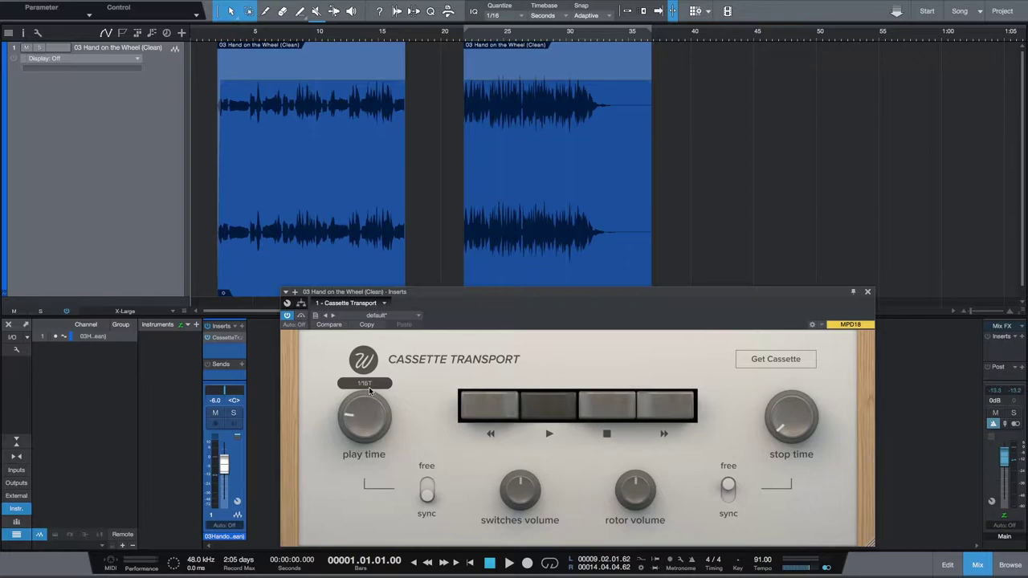
pyautogui.scroll(1, 368, 386)
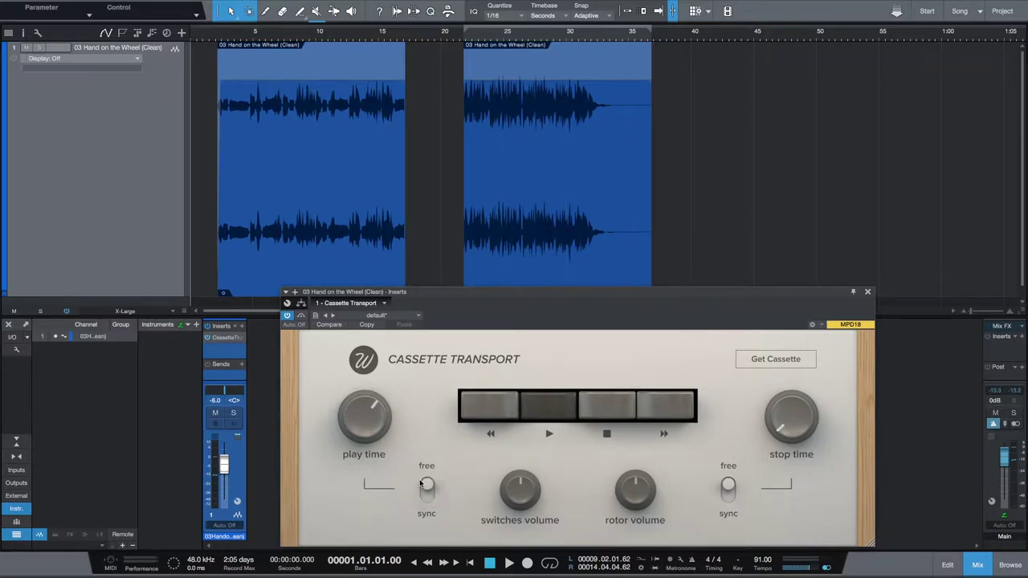
# - Return the play time to free mode and lower it to about 3005 ms
pyautogui.scroll(3, 373, 406)
pyautogui.moveTo(360, 432)
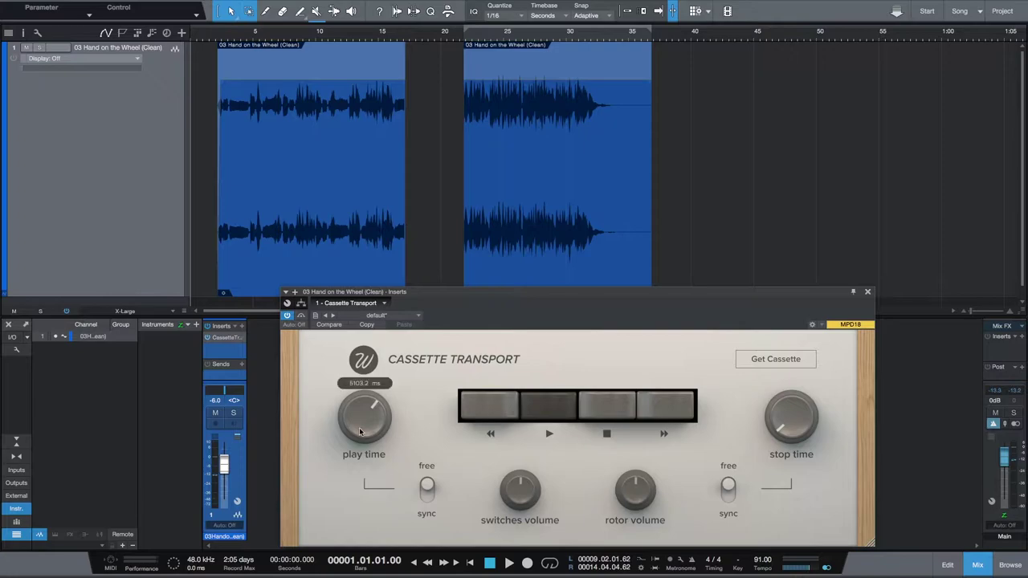
pyautogui.scroll(-1, 363, 433)
pyautogui.moveTo(363, 435); pyautogui.dragTo(362, 446)
pyautogui.moveTo(776, 412)
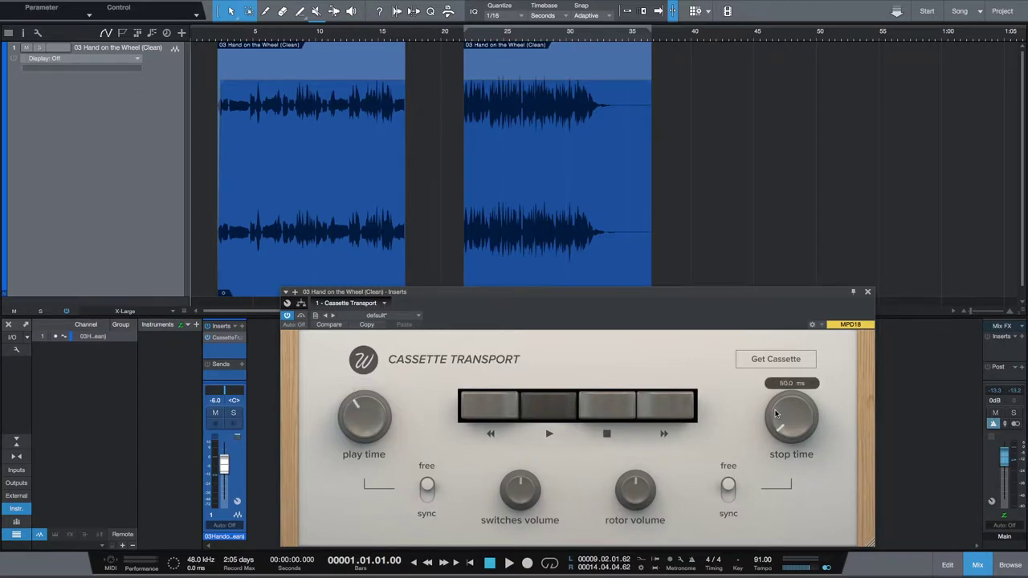
pyautogui.moveTo(373, 426)
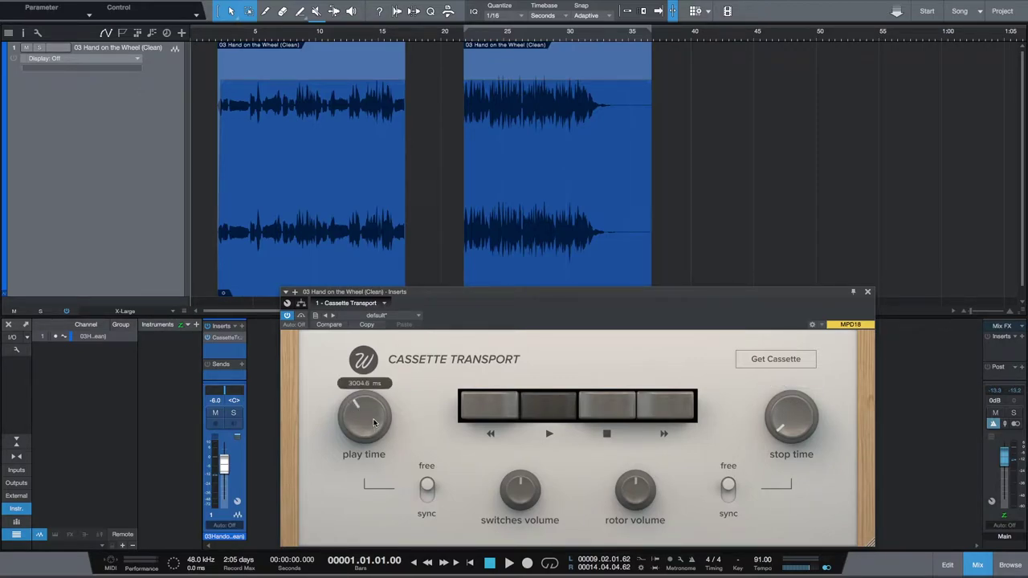
# - Lower the play time to its minimum and raise the stop time to about 3094 ms
pyautogui.moveTo(375, 414); pyautogui.dragTo(370, 462)
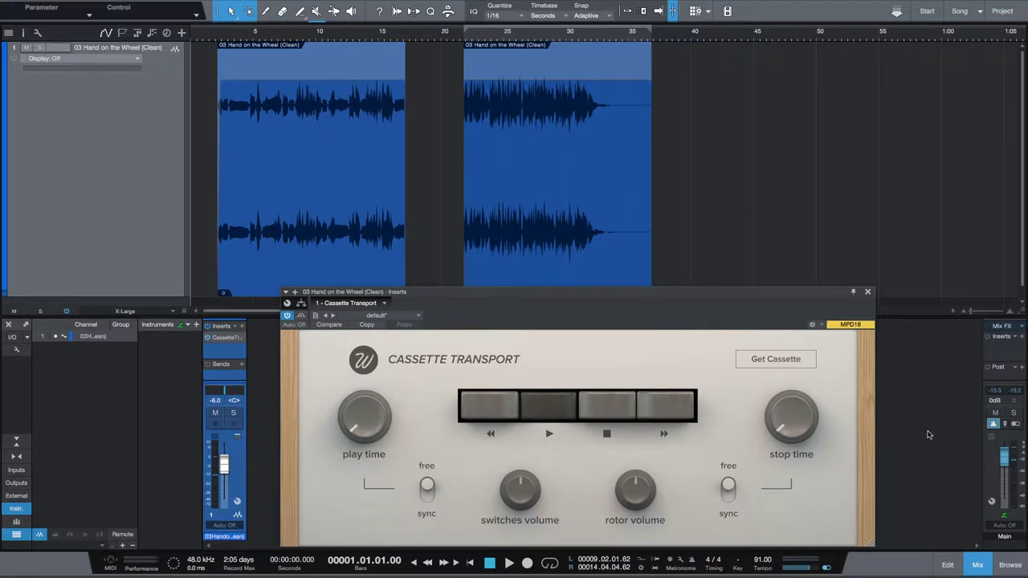
pyautogui.moveTo(794, 420)
pyautogui.moveTo(794, 420); pyautogui.dragTo(799, 376)
pyautogui.moveTo(770, 427)
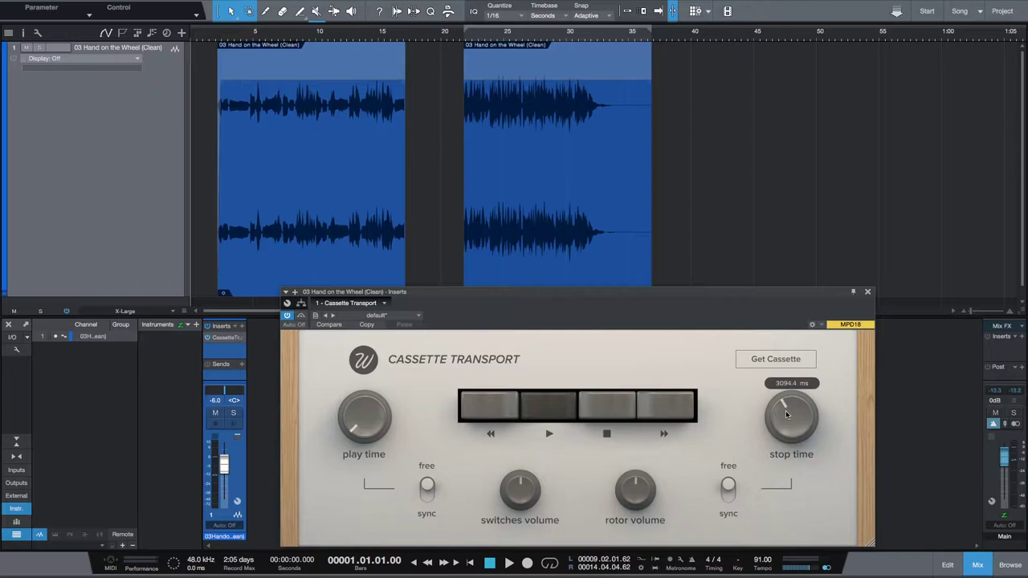
pyautogui.moveTo(386, 425)
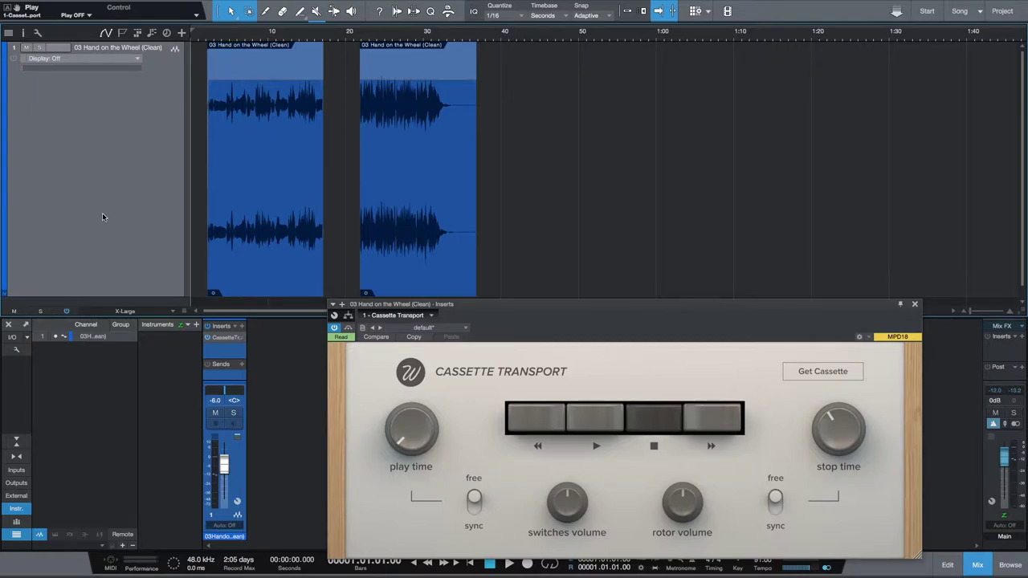
pyautogui.rightClick(114, 173)
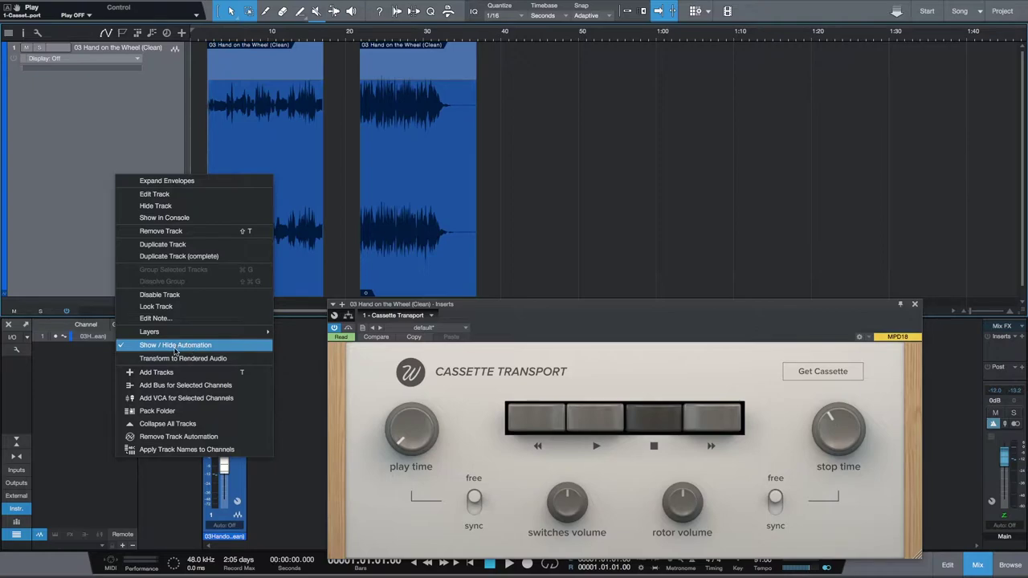
pyautogui.click(43, 110)
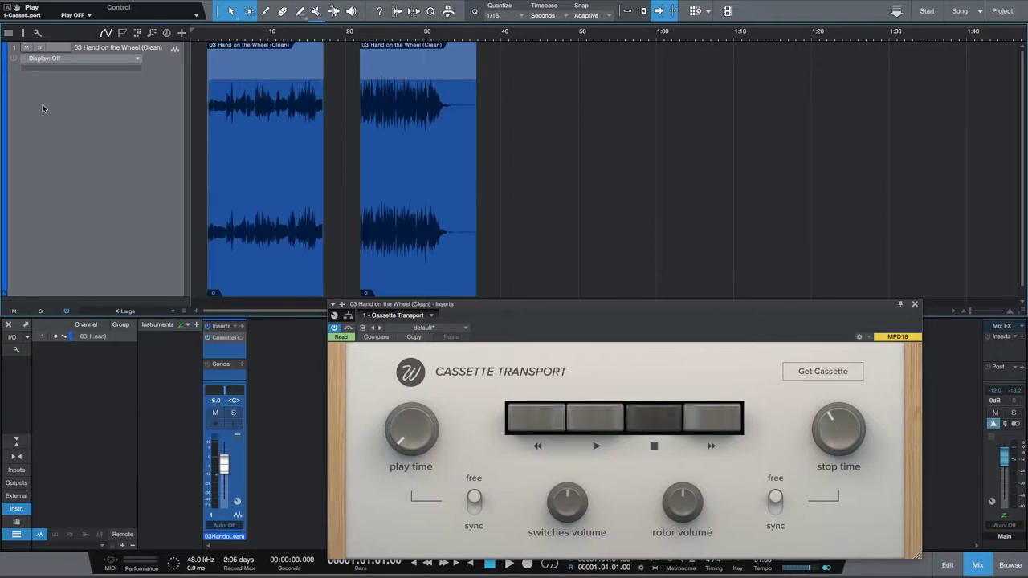
pyautogui.click(92, 60)
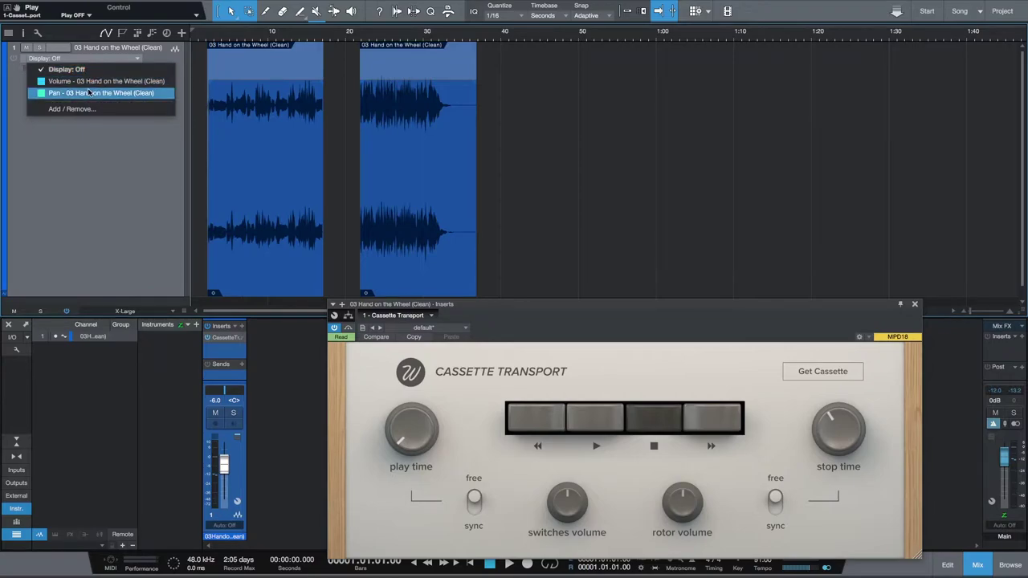
pyautogui.click(90, 192)
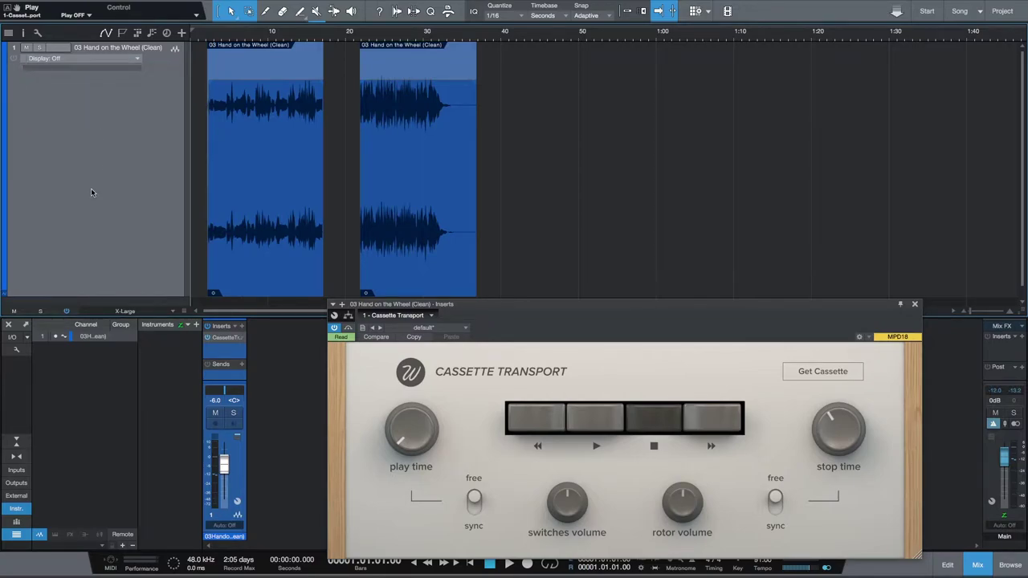
# - Add Cassette Transport's Stop, Play and Bypass parameters to the track's automation and display the Play envelope
pyautogui.click(344, 337)
pyautogui.click(365, 411)
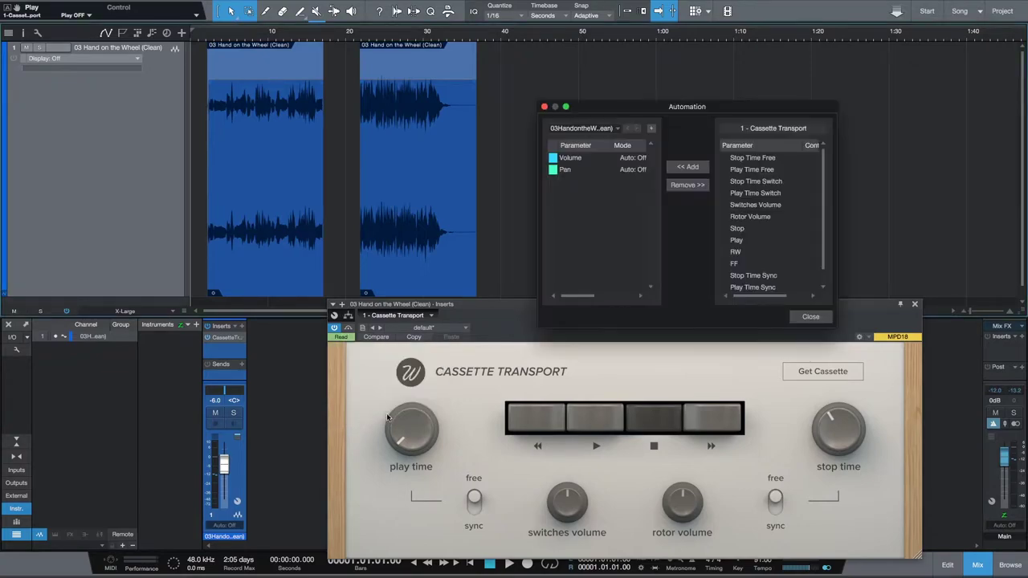
pyautogui.click(746, 231)
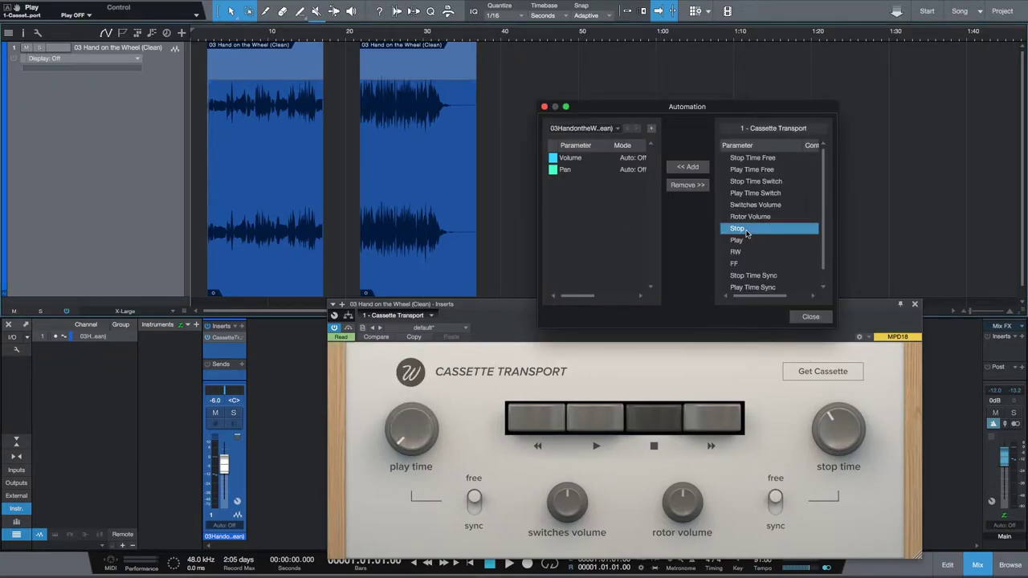
pyautogui.keyDown('shift'); pyautogui.click(744, 240); pyautogui.keyUp('shift')
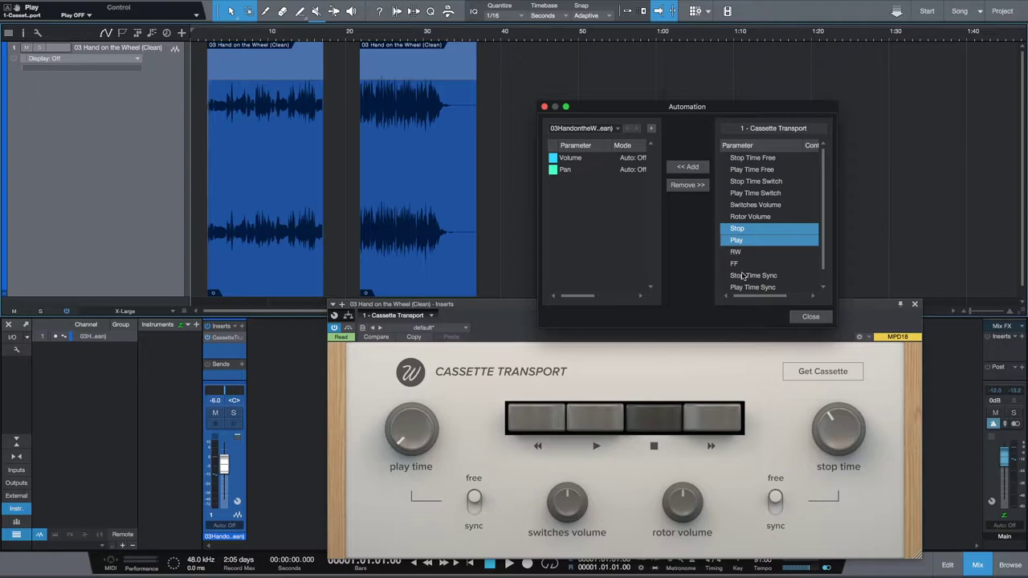
pyautogui.scroll(-1, 758, 283)
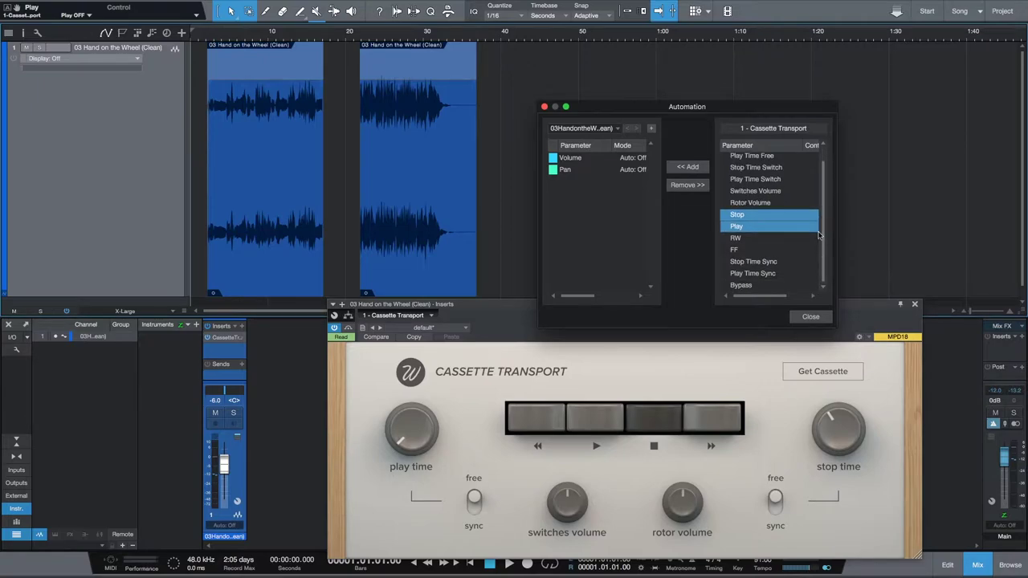
pyautogui.keyDown('super'); pyautogui.click(747, 287); pyautogui.keyUp('super')
pyautogui.click(687, 167)
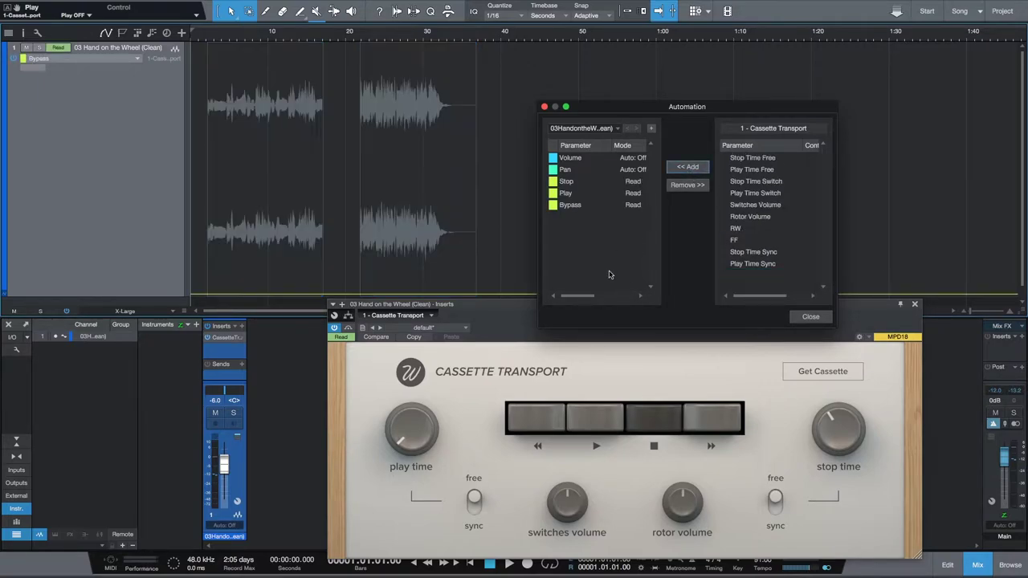
pyautogui.click(803, 317)
pyautogui.click(64, 59)
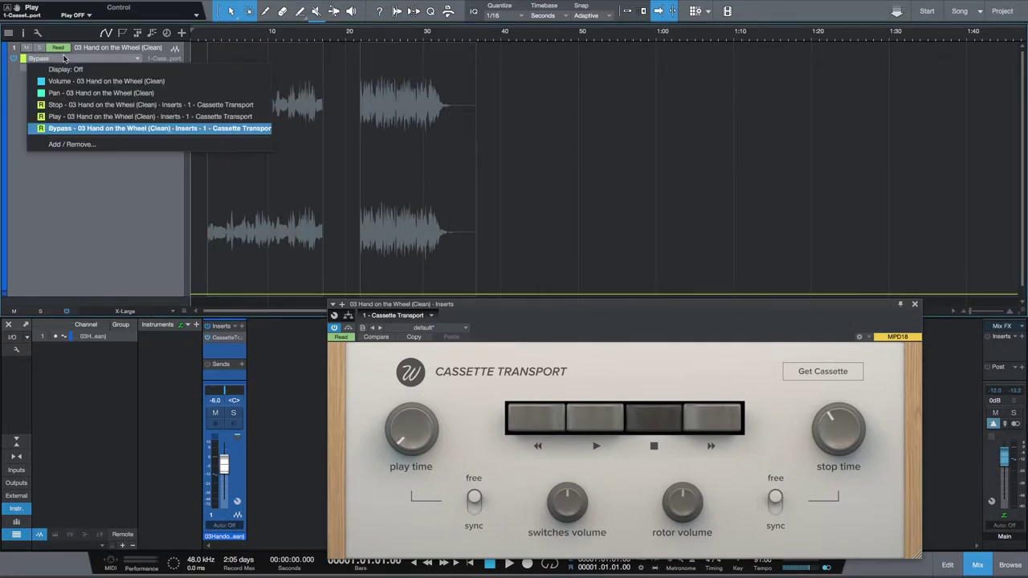
pyautogui.click(69, 118)
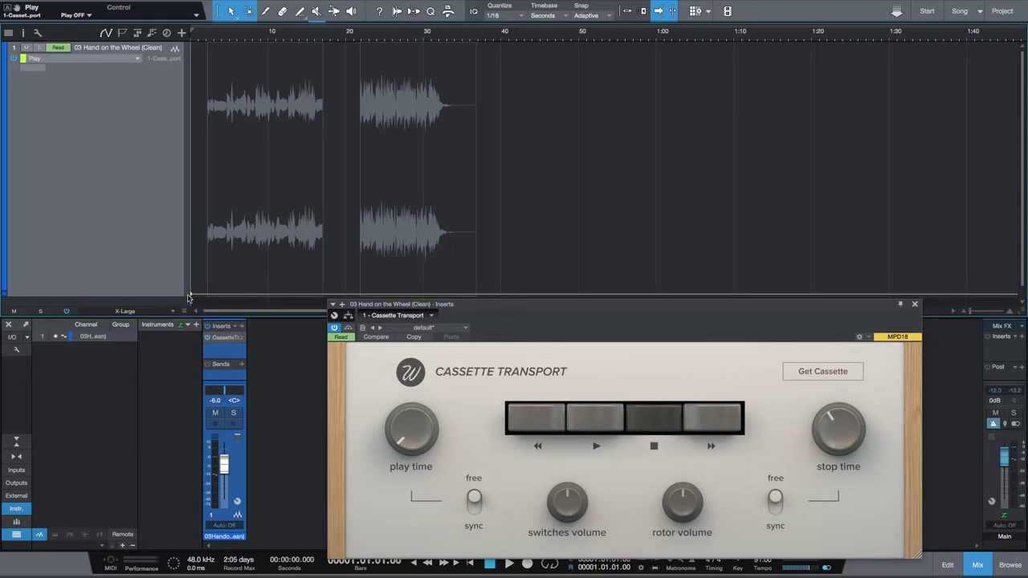
# - Place the playback cursor at about 2.145 s, just before the opening section starts, with snapping turned off
pyautogui.click(624, 12)
pyautogui.moveTo(207, 41); pyautogui.dragTo(206, 96)
pyautogui.moveTo(215, 142); pyautogui.dragTo(361, 187)
pyautogui.click(364, 156)
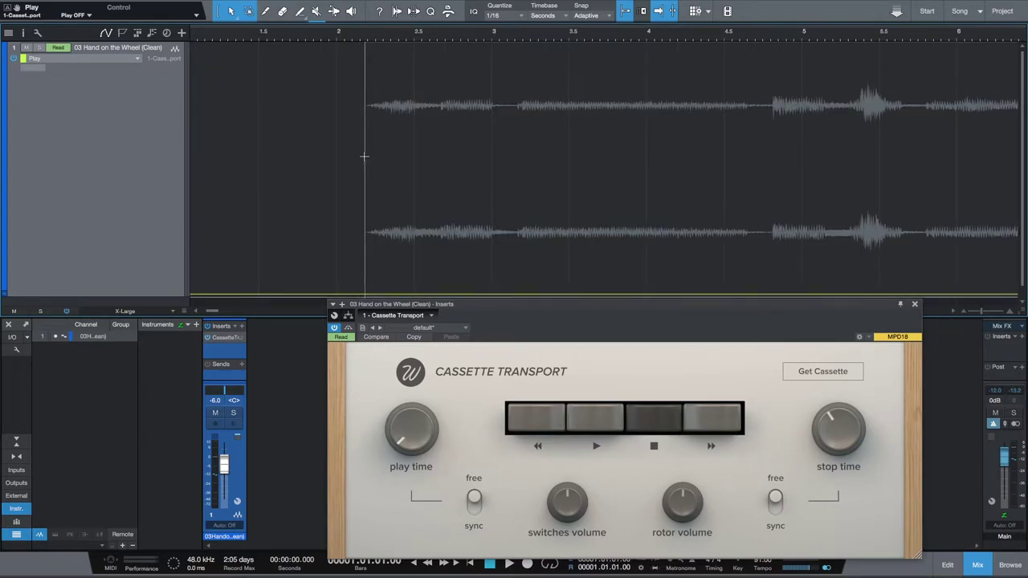
pyautogui.click(364, 40)
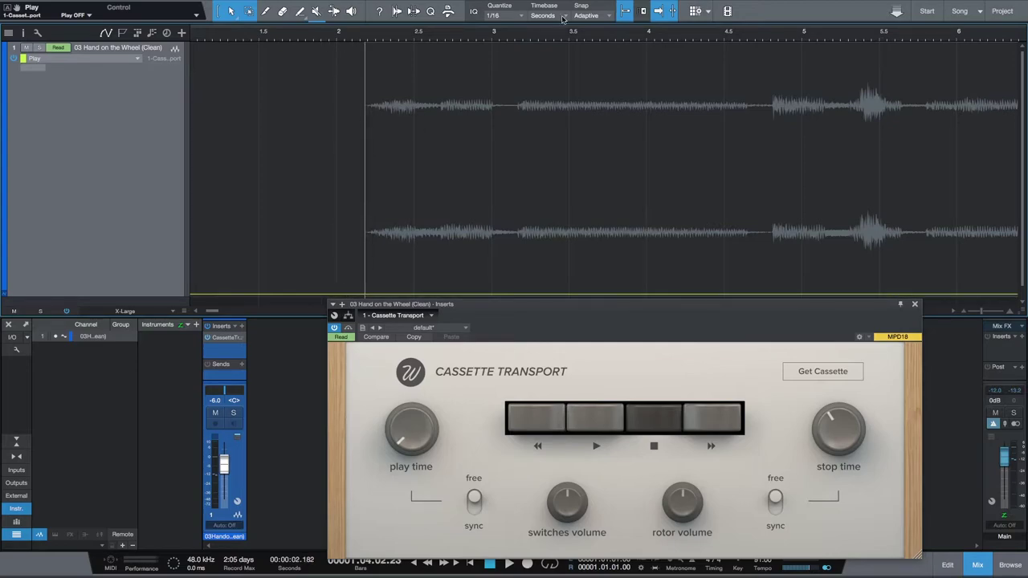
pyautogui.click(626, 11)
pyautogui.click(360, 42)
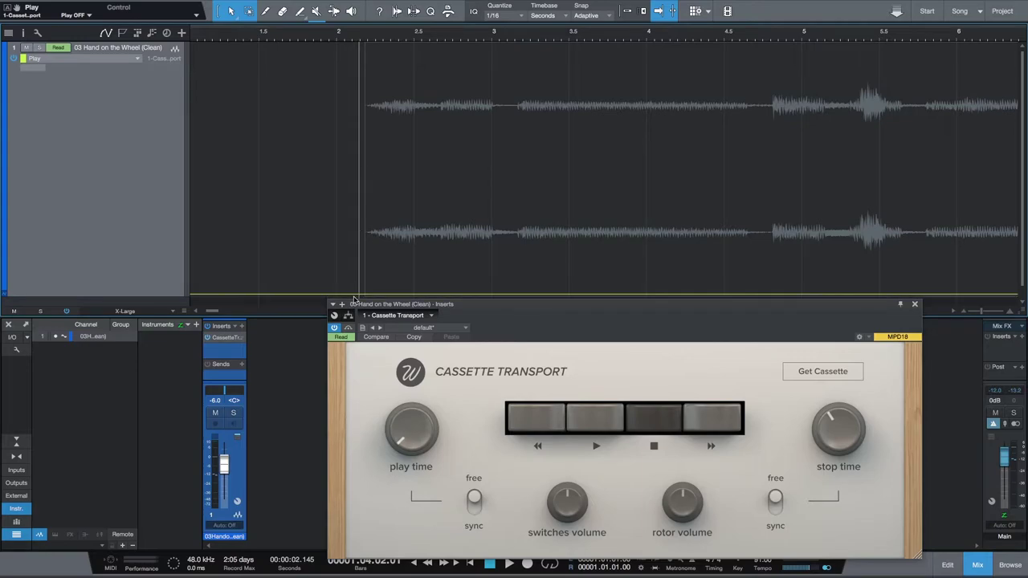
# - Switch Play on in the automation envelope at about 2.15 s, just before the opening section
pyautogui.moveTo(360, 297); pyautogui.dragTo(361, 57)
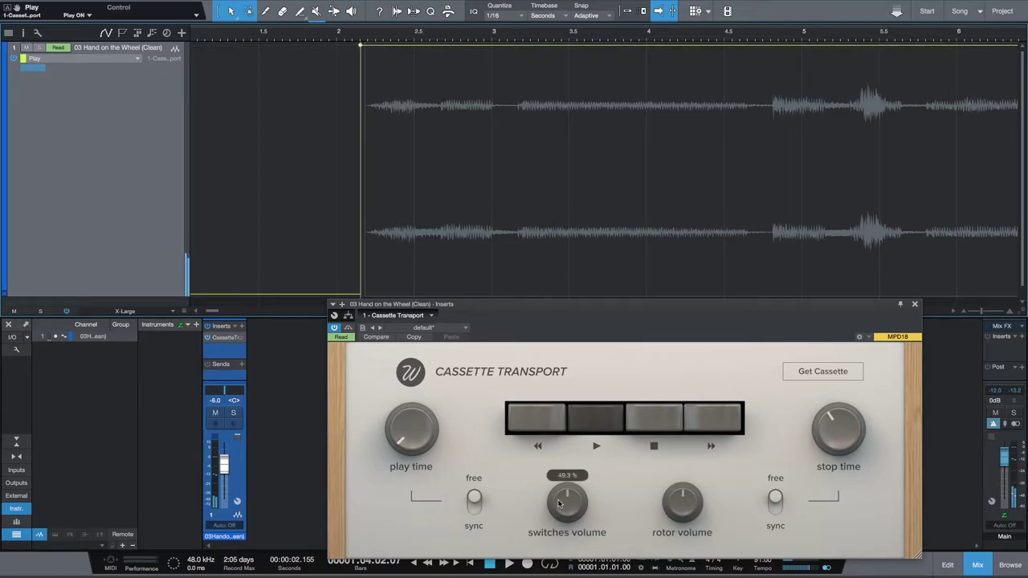
# - Lower Cassette Transport's rotor volume and switches volume to well below the middle of their ranges
pyautogui.moveTo(570, 514)
pyautogui.moveTo(683, 509)
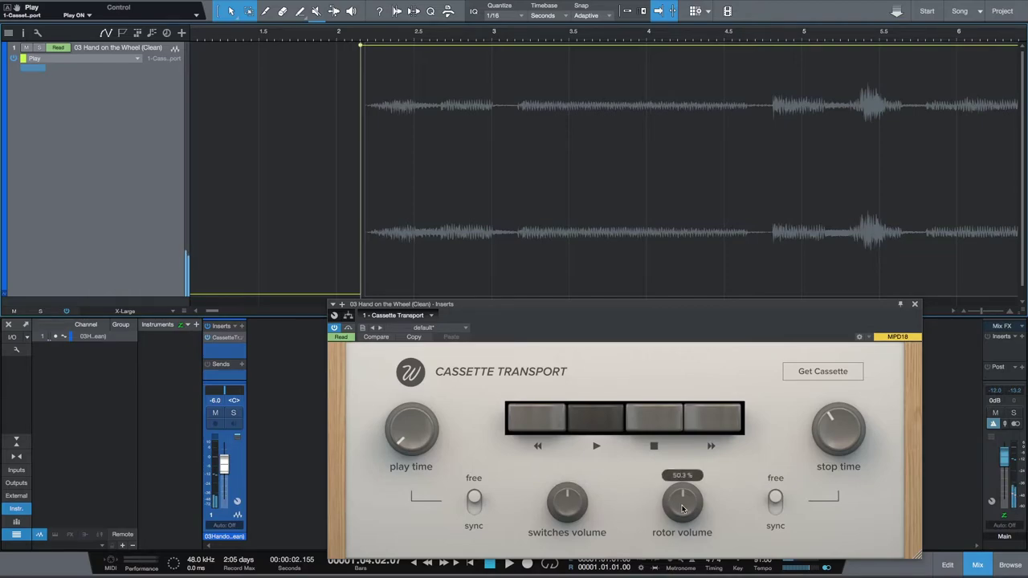
pyautogui.moveTo(680, 506); pyautogui.dragTo(673, 536)
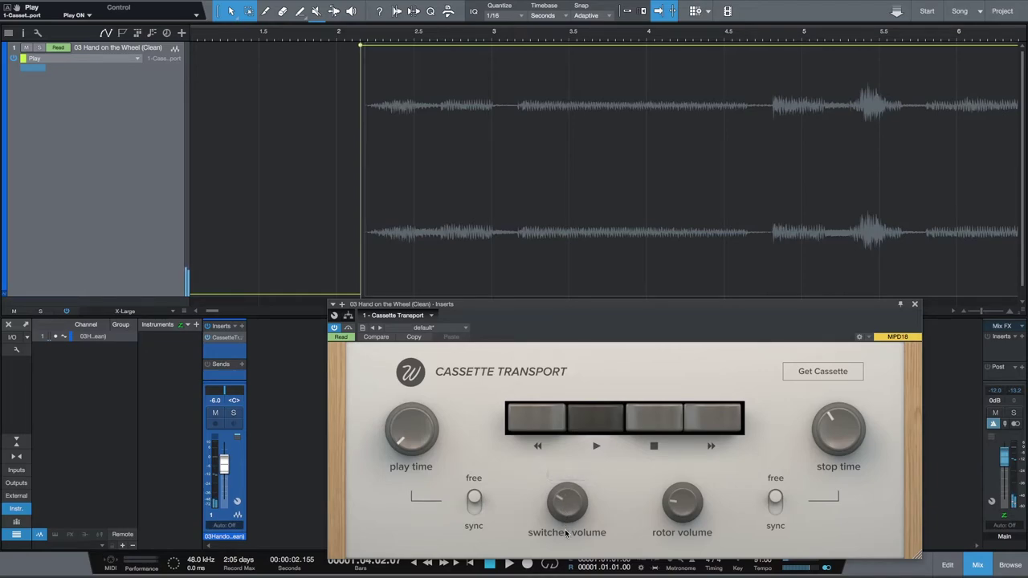
pyautogui.moveTo(566, 492)
pyautogui.mouseDown()
pyautogui.moveTo(567, 504)
pyautogui.moveTo(567, 492)
pyautogui.mouseUp()
# - Display the Stop envelope for Cassette Transport and set it to off from the start of the song
pyautogui.click(98, 141)
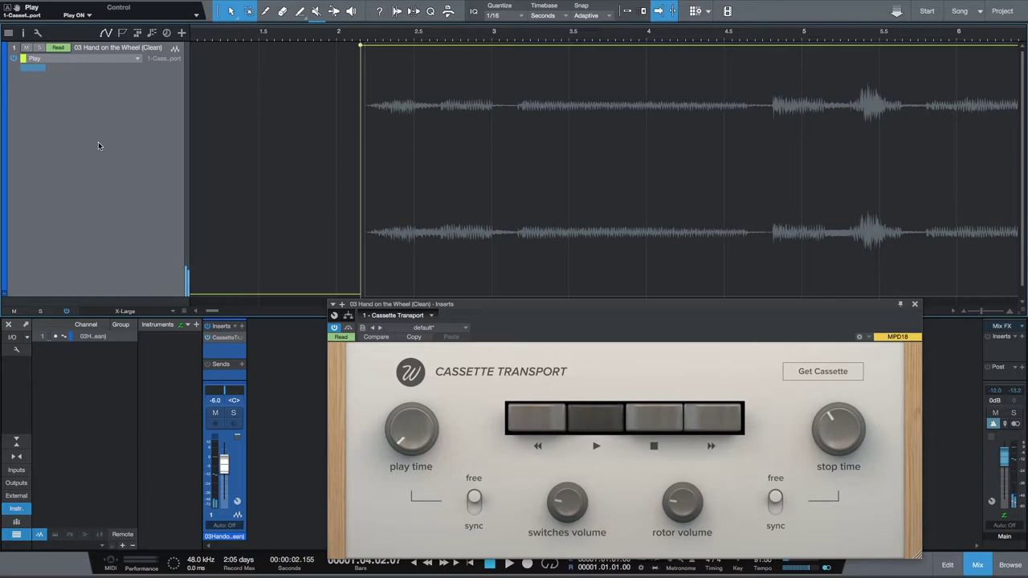
pyautogui.press('z')
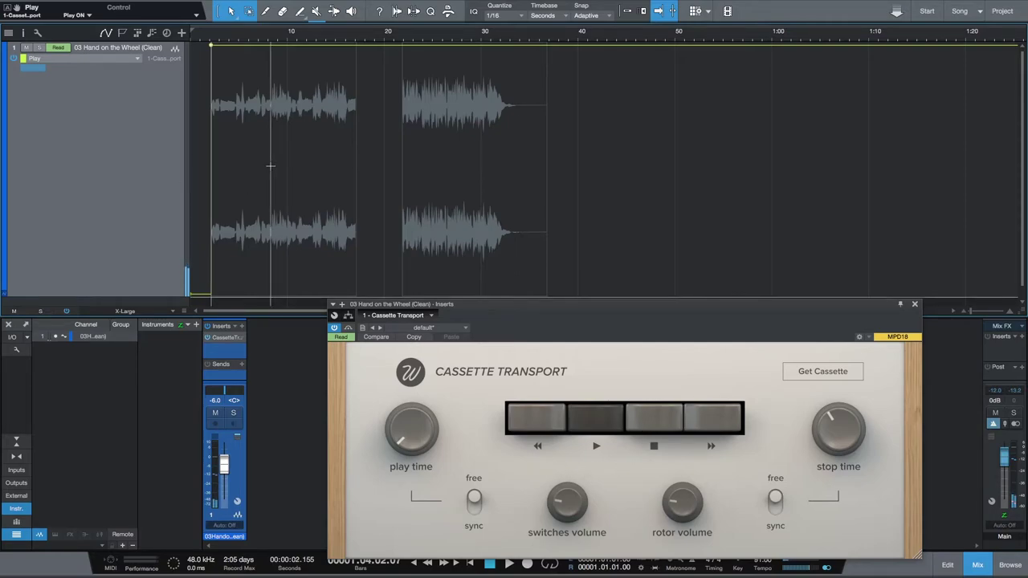
pyautogui.press('space')
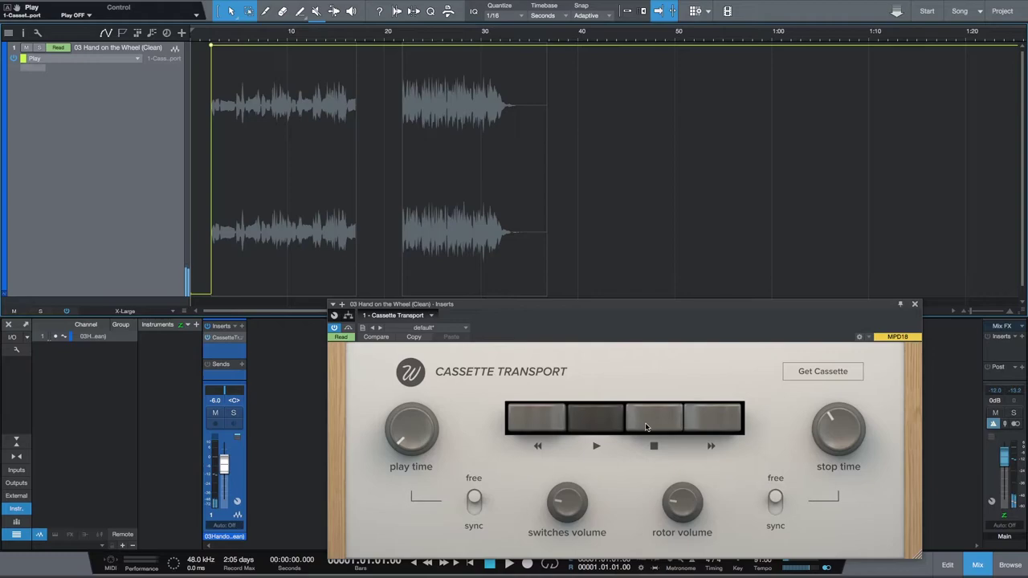
pyautogui.click(98, 58)
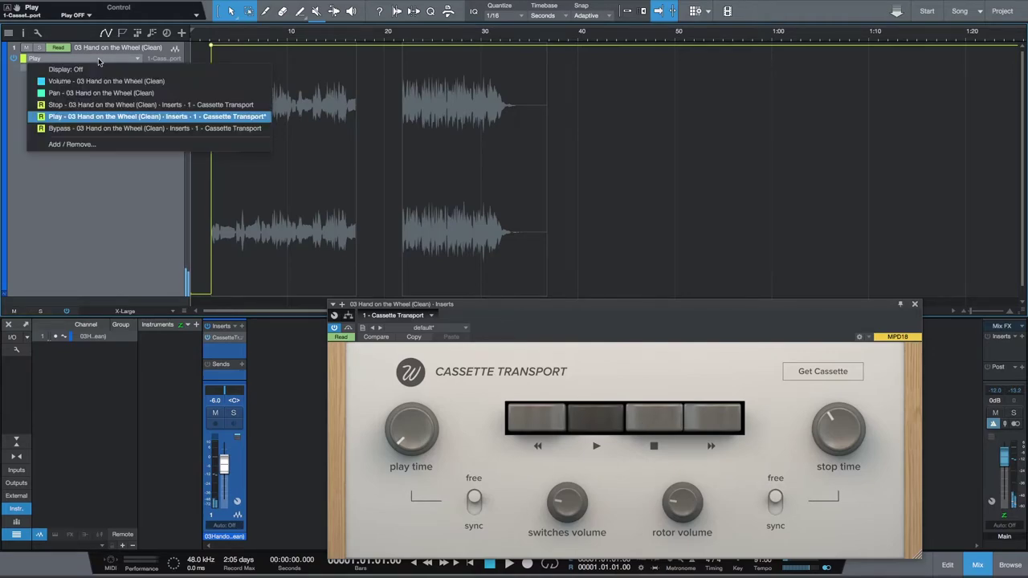
pyautogui.click(68, 108)
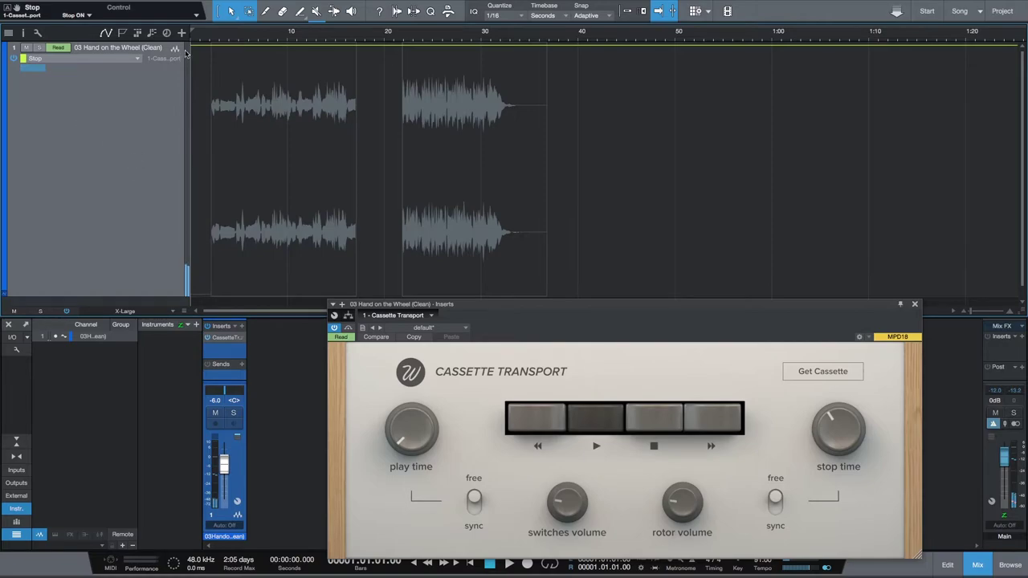
pyautogui.moveTo(193, 48); pyautogui.dragTo(184, 289)
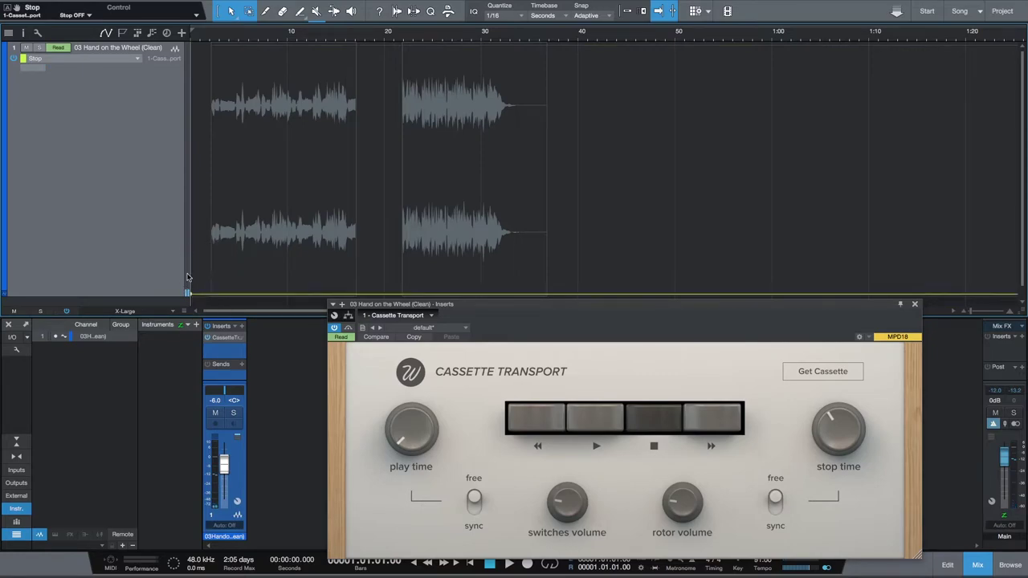
# - Snap the playback cursor to the end of the first section and move it back three seconds to 14.181 s
pyautogui.click(356, 295)
pyautogui.click(625, 10)
pyautogui.click(356, 40)
pyautogui.press('space')
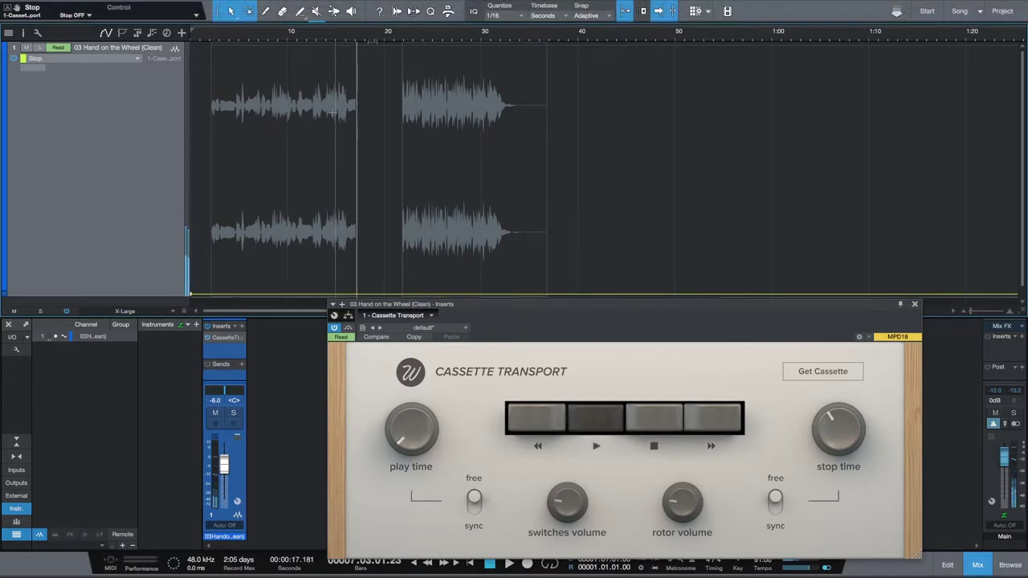
pyautogui.moveTo(355, 42)
pyautogui.mouseDown()
pyautogui.moveTo(357, 78)
pyautogui.moveTo(362, 50)
pyautogui.mouseUp()
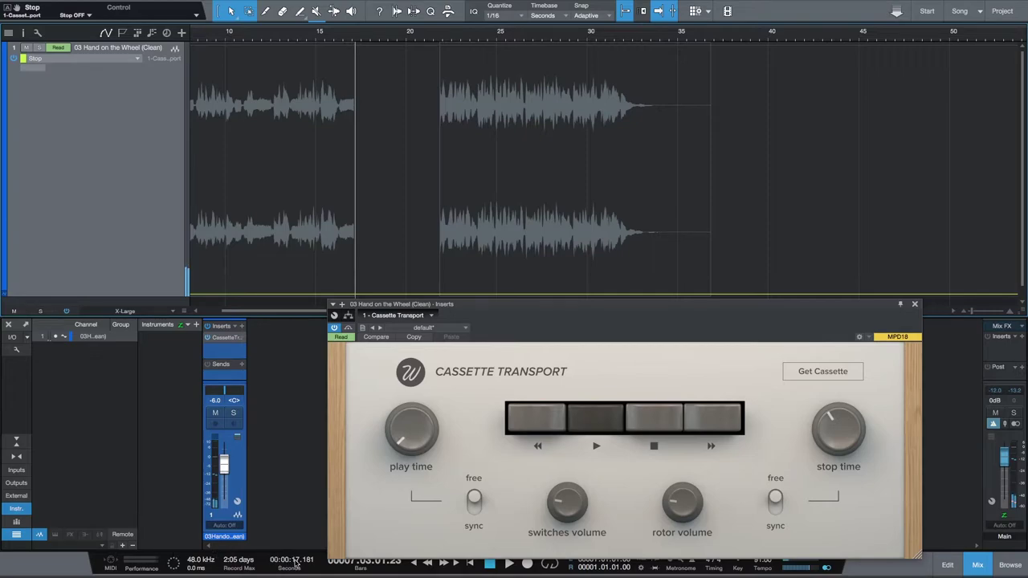
pyautogui.scroll(-1, 296, 560)
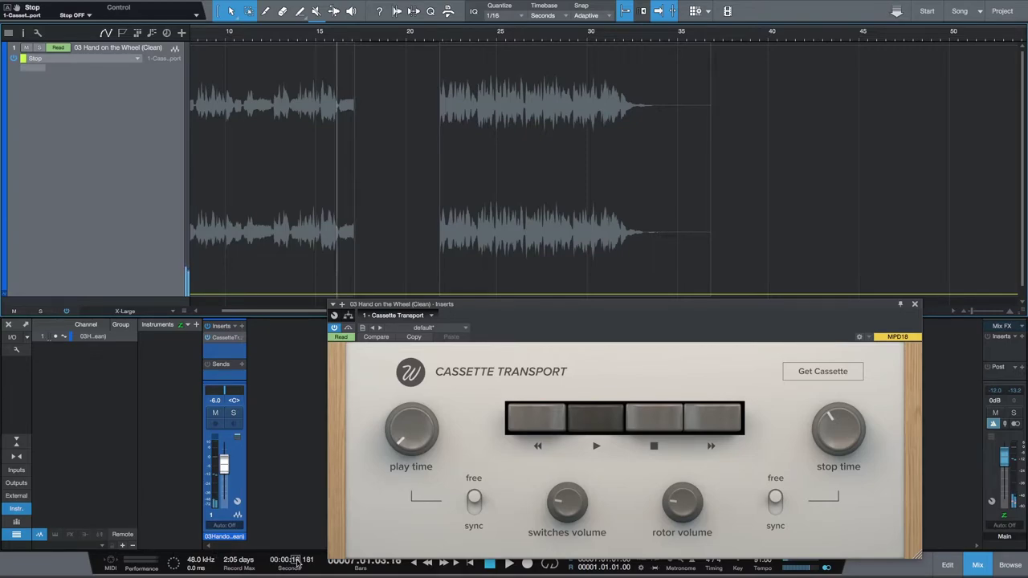
pyautogui.scroll(-2, 296, 561)
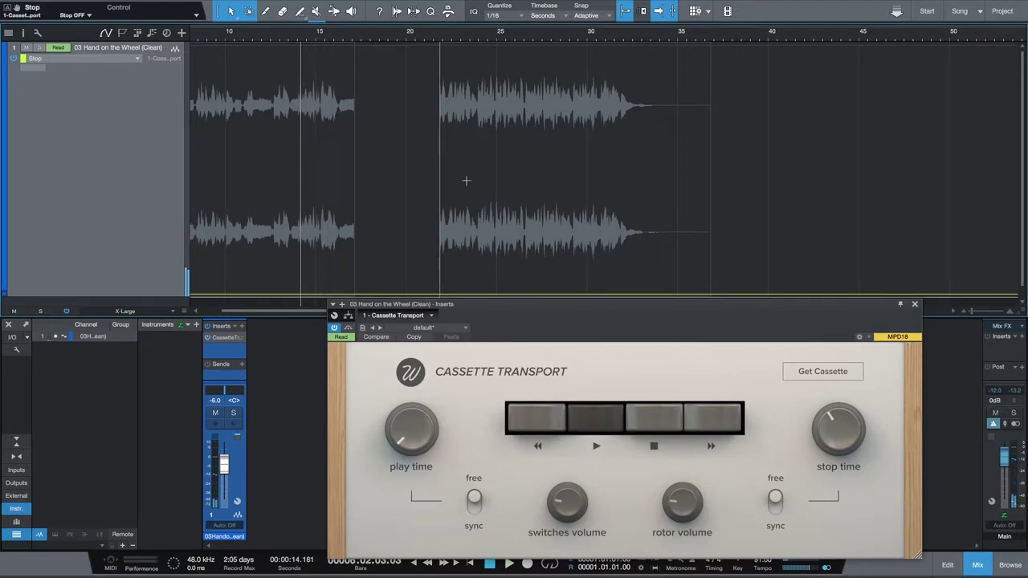
pyautogui.moveTo(828, 427)
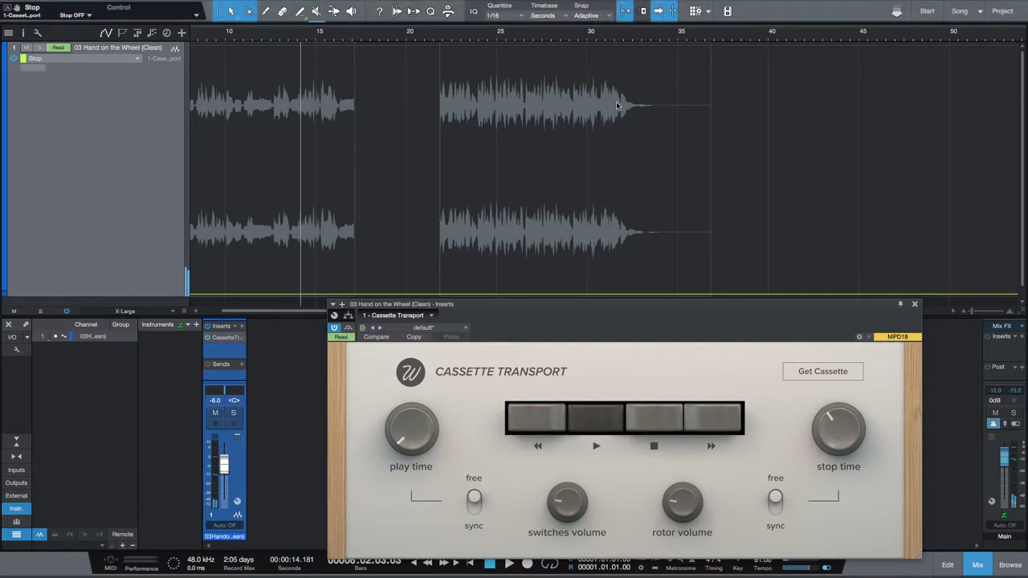
# - Turn snapping off and switch Stop on in the automation envelope at about 14.18 s in the first section
pyautogui.click(625, 10)
pyautogui.moveTo(298, 41); pyautogui.dragTo(301, 92)
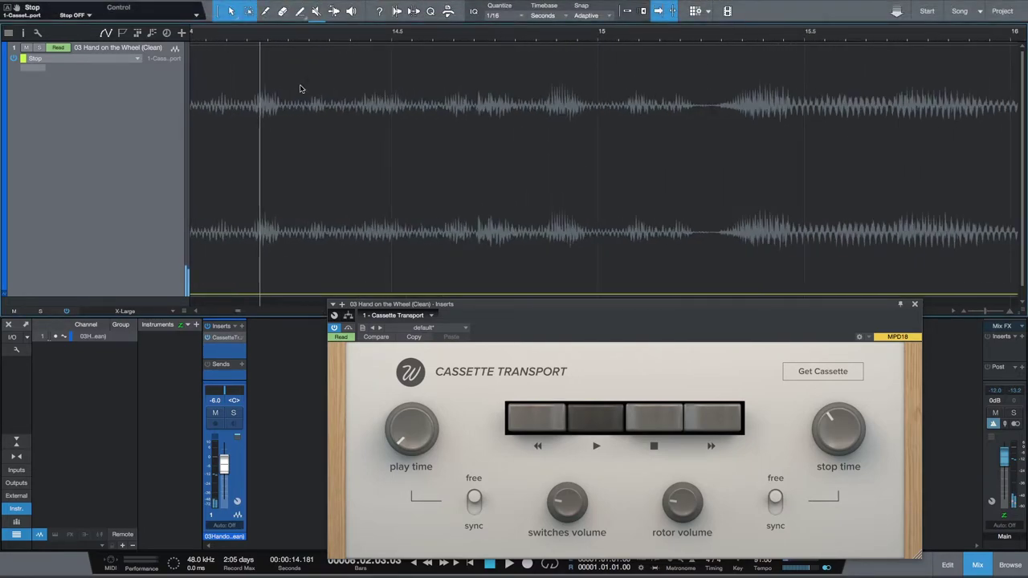
pyautogui.click(262, 292)
pyautogui.moveTo(266, 281); pyautogui.dragTo(258, 81)
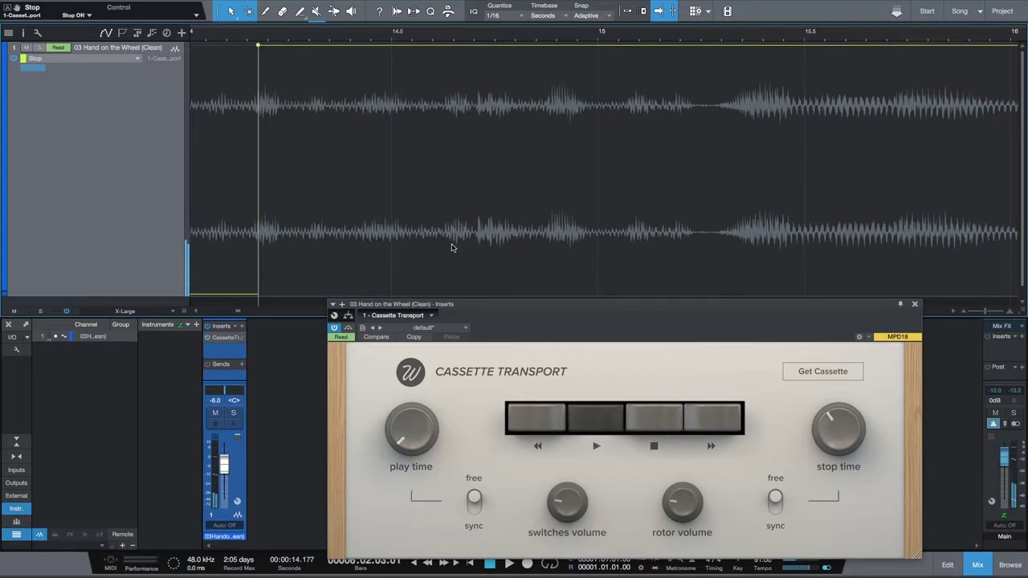
# - Engage Stop in Cassette Transport
pyautogui.scroll(-5, 451, 246)
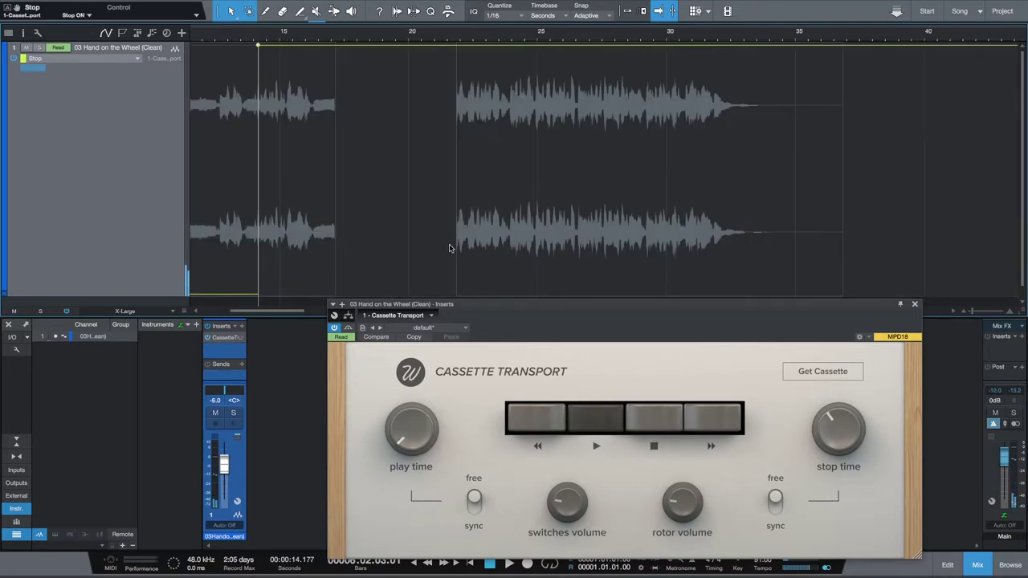
pyautogui.scroll(-3, 449, 245)
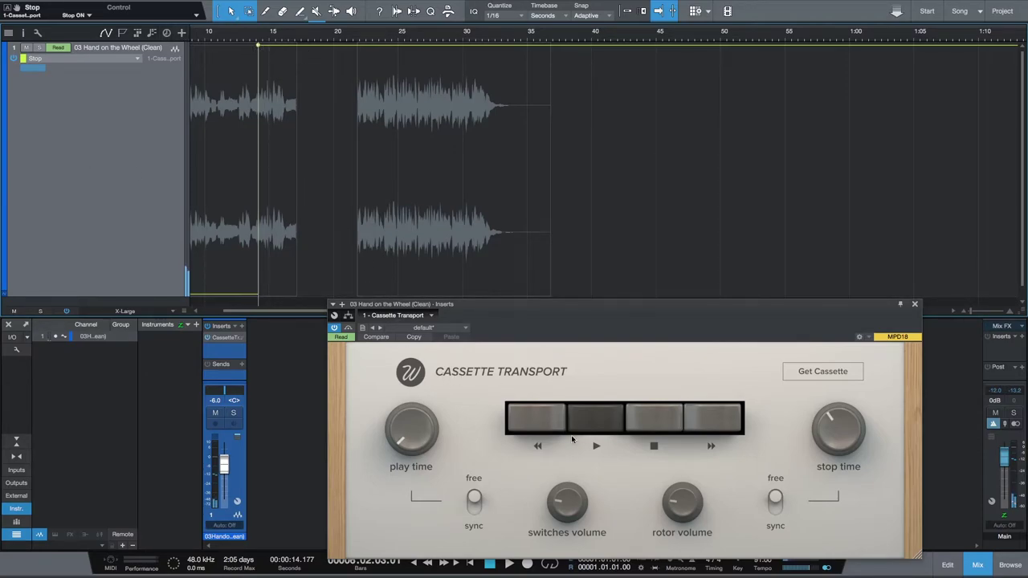
pyautogui.click(662, 425)
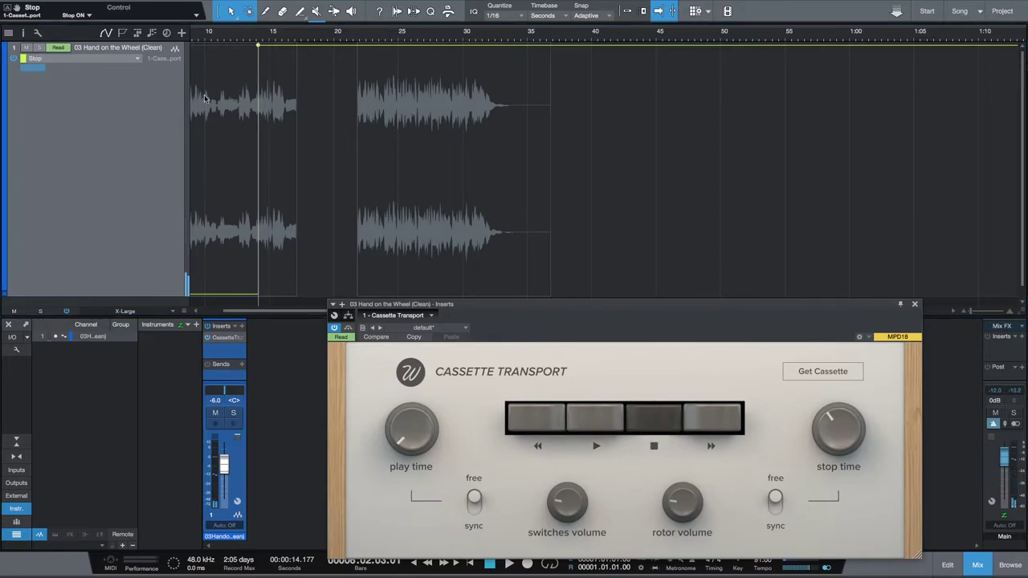
# - Hide the track automation and add a fade-out of about 500 ms to the end of the first section
pyautogui.click(33, 59)
pyautogui.click(62, 70)
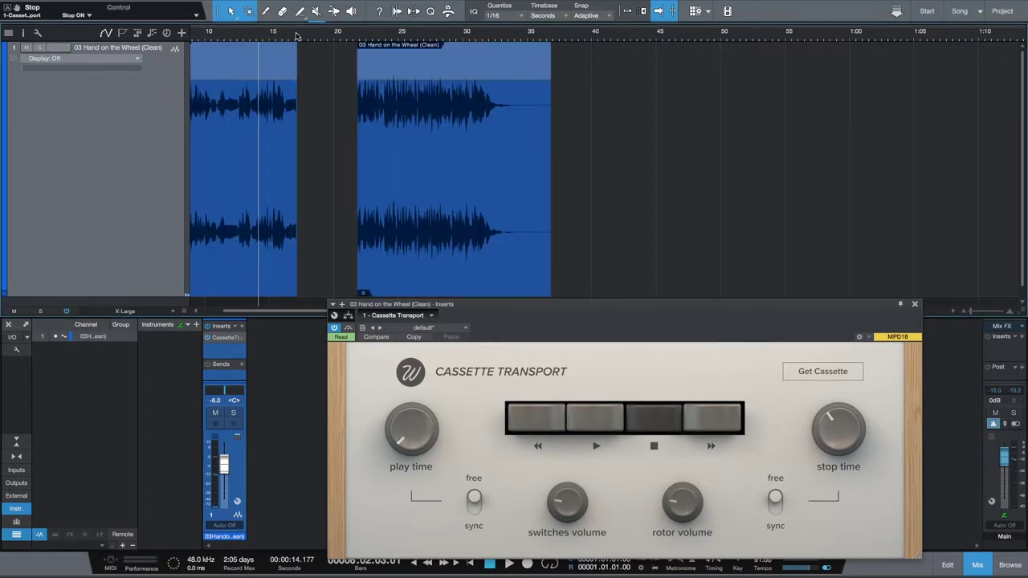
pyautogui.scroll(6, 298, 72)
pyautogui.scroll(2, 298, 71)
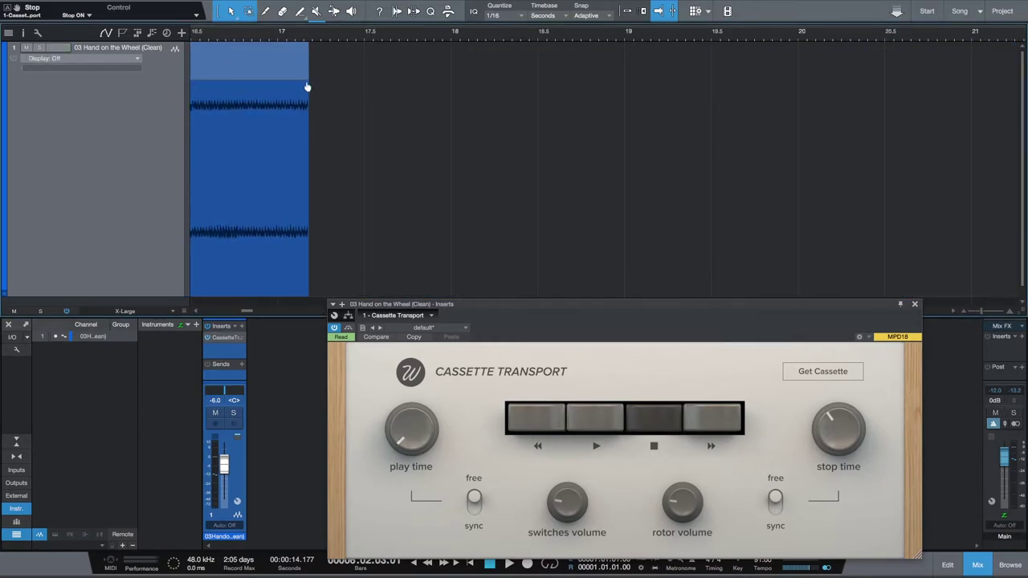
pyautogui.scroll(-5, 307, 86)
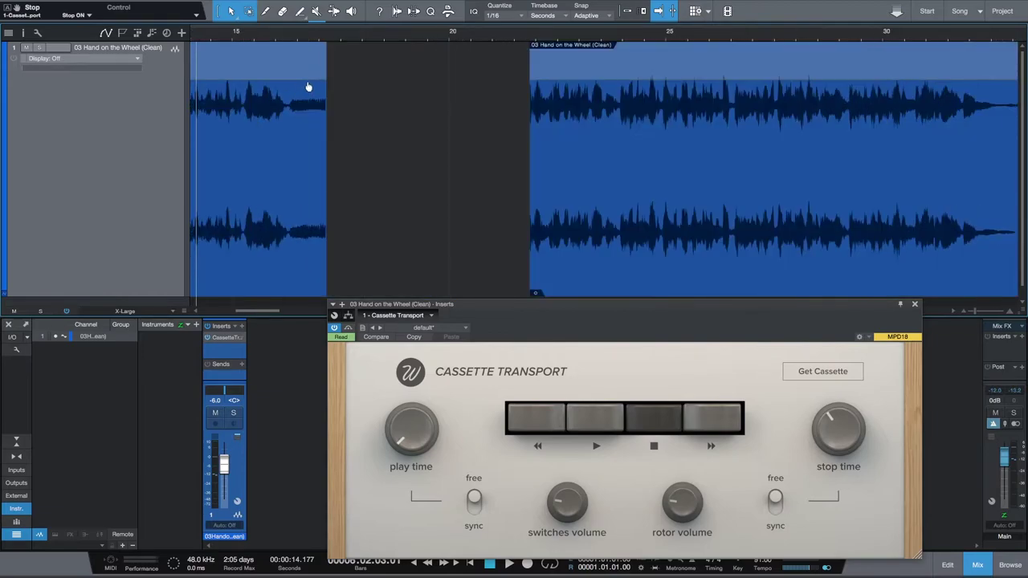
pyautogui.moveTo(323, 86); pyautogui.dragTo(303, 86)
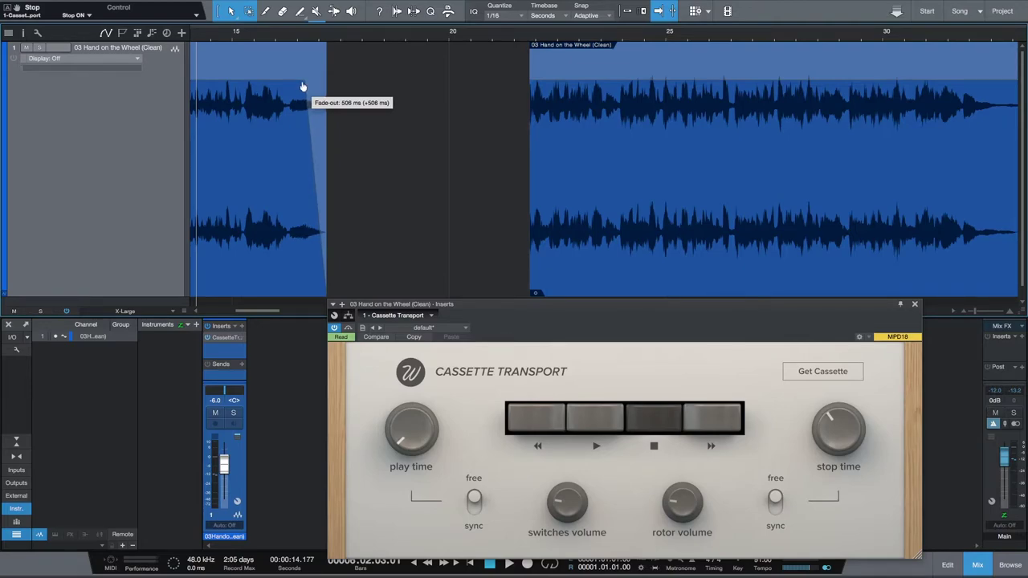
pyautogui.moveTo(302, 86); pyautogui.dragTo(304, 89)
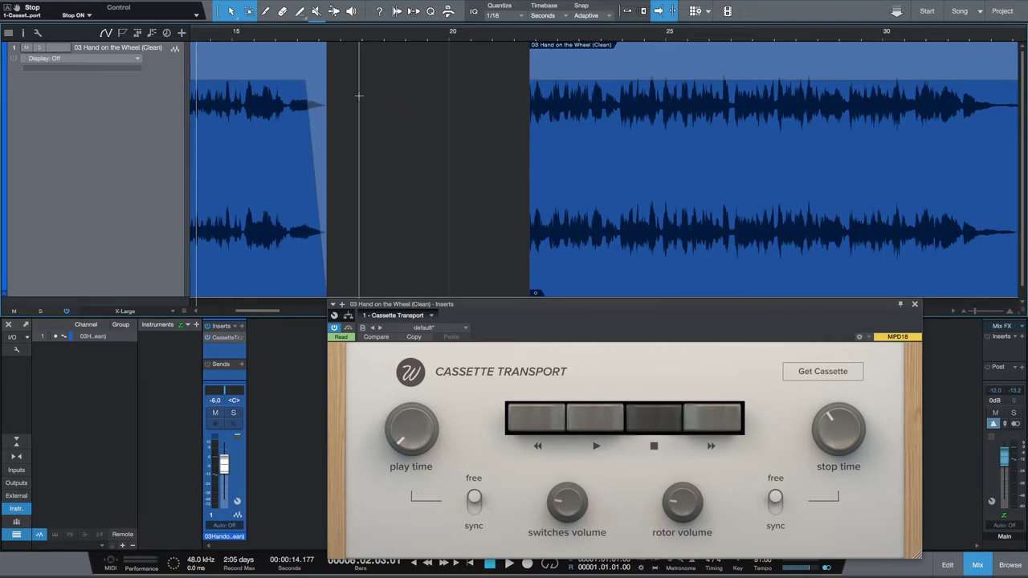
# - Shorten the fade-out at the end of the first section to roughly half its length
pyautogui.press('w')
pyautogui.press('w')
pyautogui.press('e')
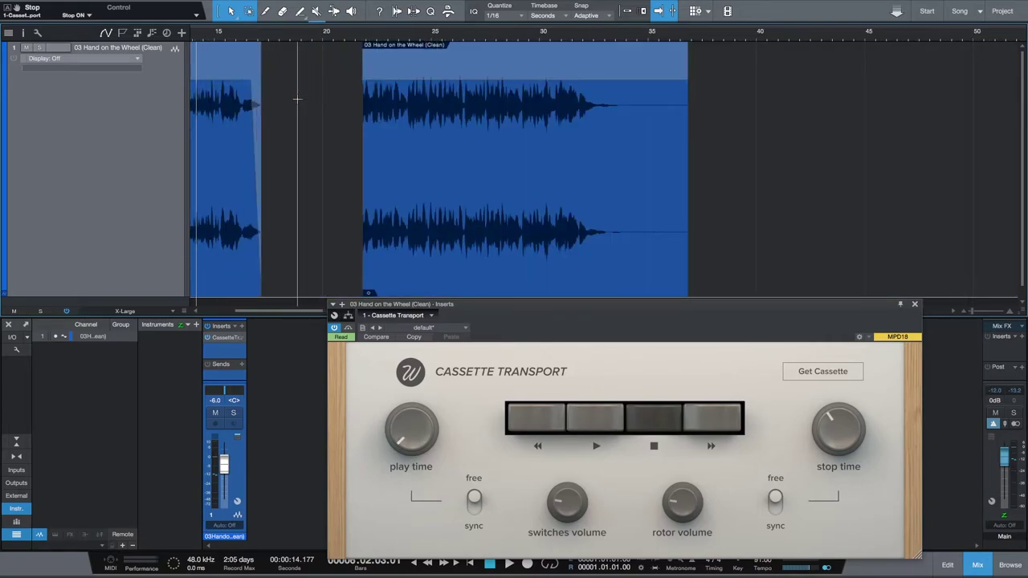
pyautogui.press('e')
pyautogui.moveTo(304, 86); pyautogui.dragTo(315, 89)
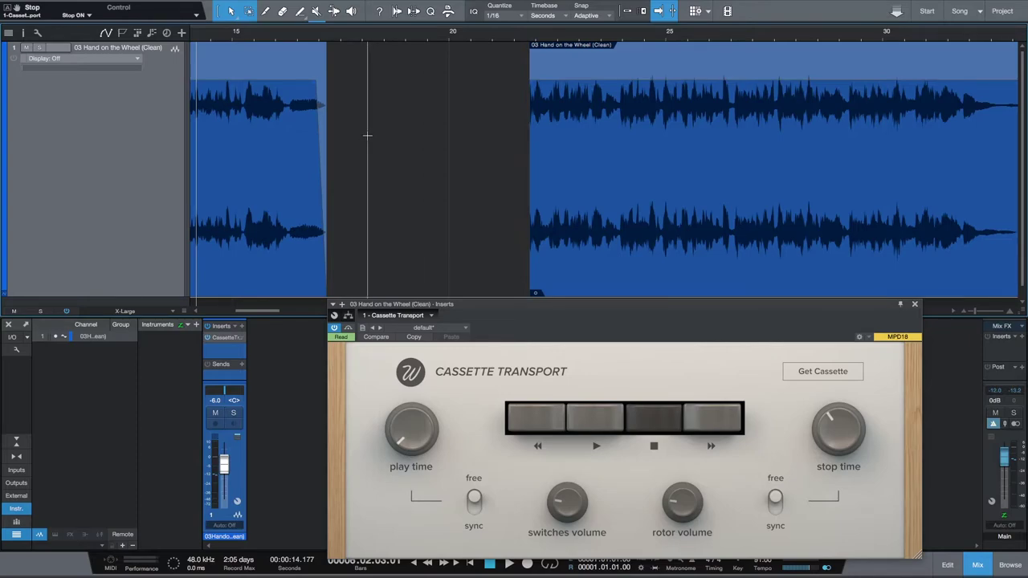
pyautogui.press('w')
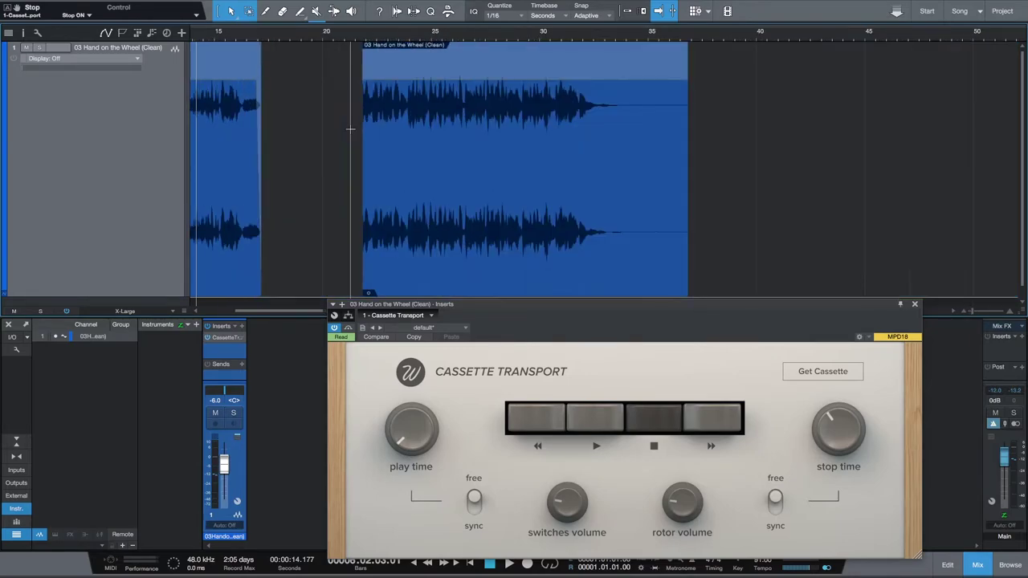
# - Display the Play envelope and play back the first section from the start of the song
pyautogui.hotkey('ctrl', 'b')
pyautogui.press('Home')
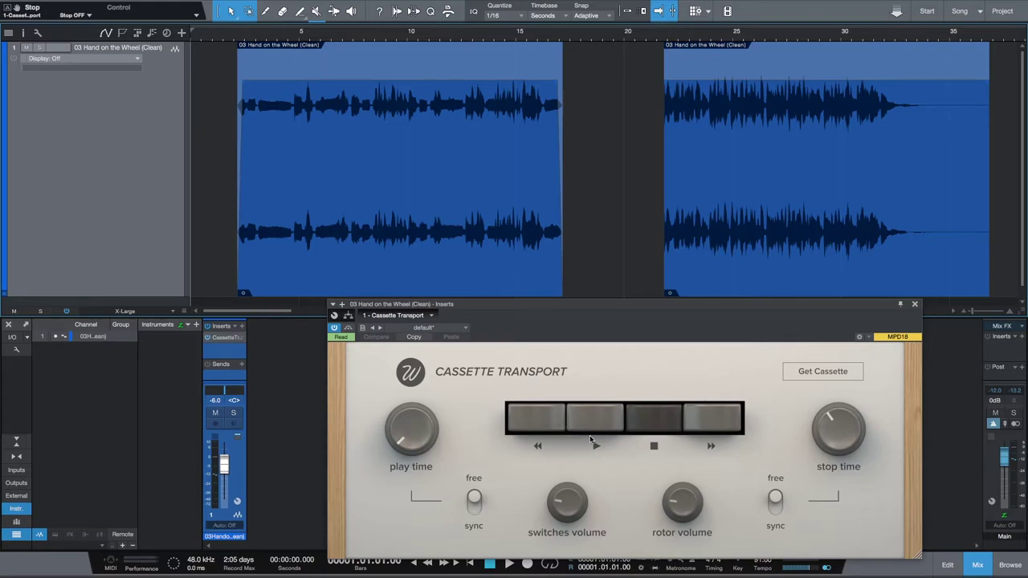
pyautogui.click(68, 59)
pyautogui.click(64, 115)
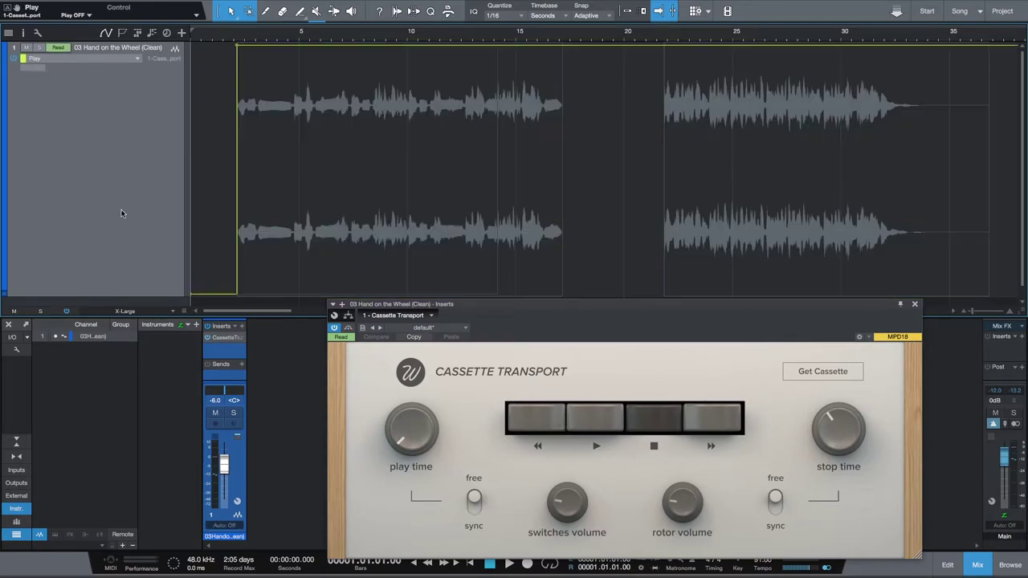
pyautogui.press('space')
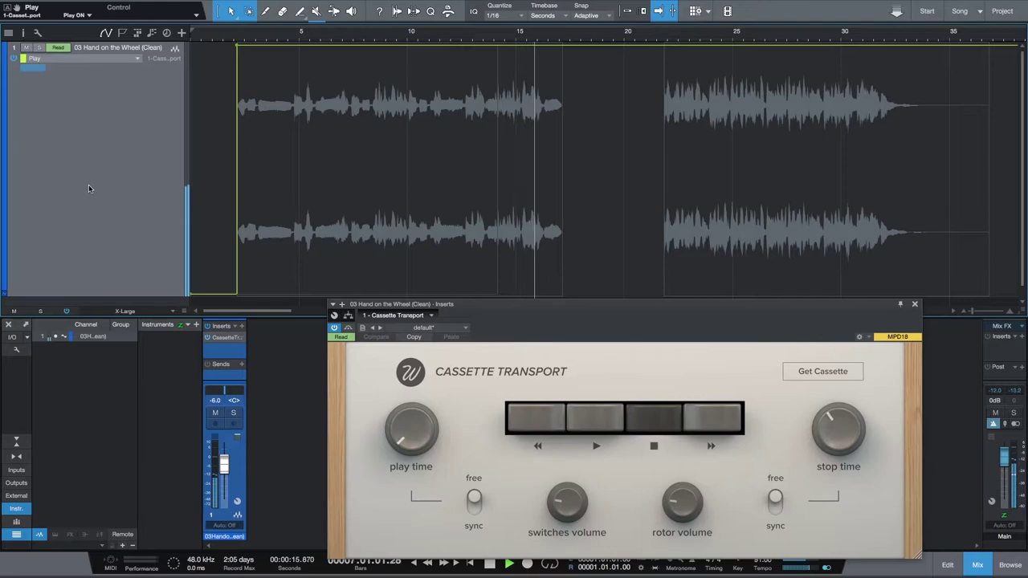
pyautogui.press('space')
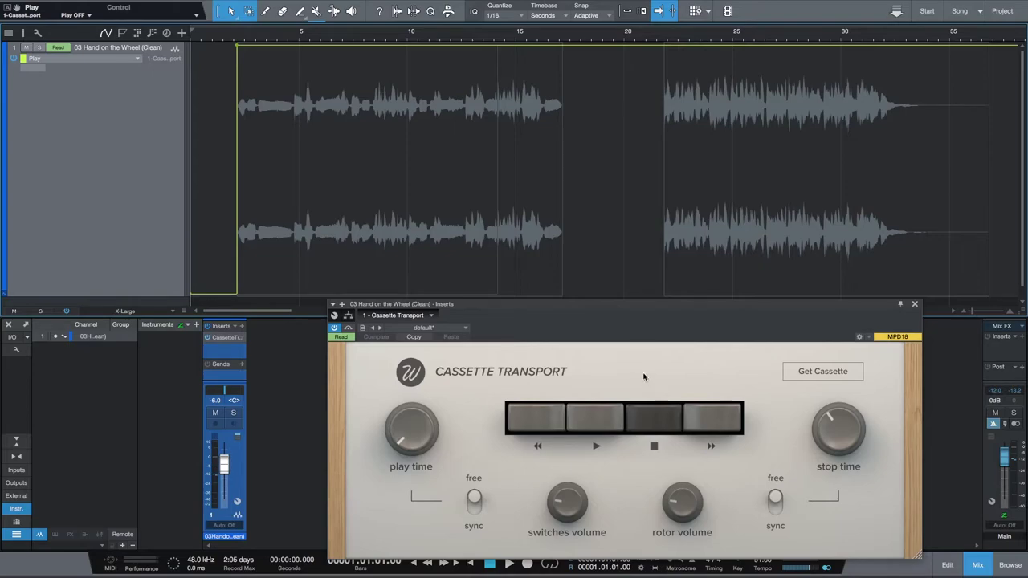
# - Display the Bypass envelope and switch bypass on at about 18 s, in the gap between the two sections
pyautogui.click(138, 58)
pyautogui.click(61, 125)
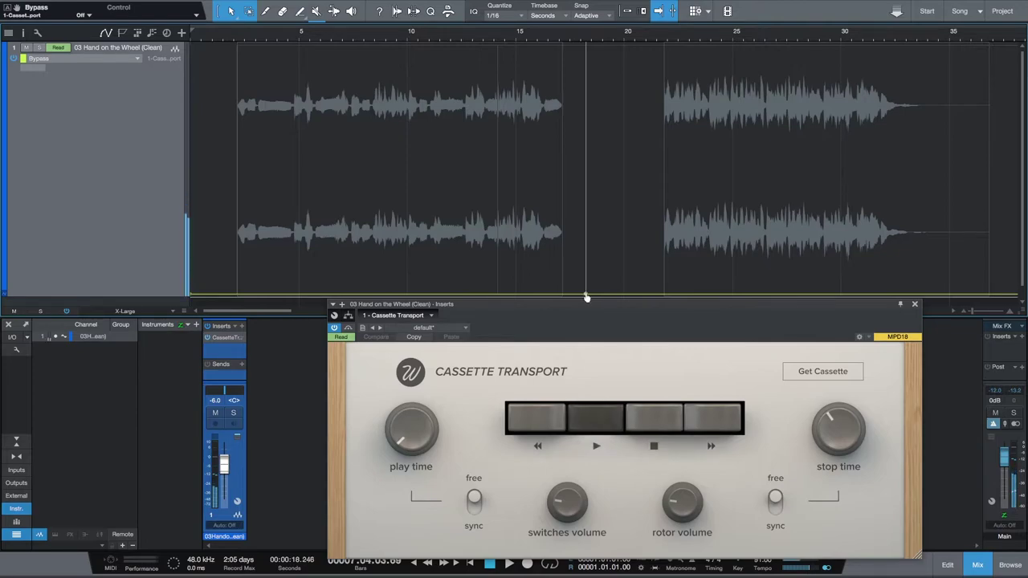
pyautogui.moveTo(586, 298); pyautogui.dragTo(581, 59)
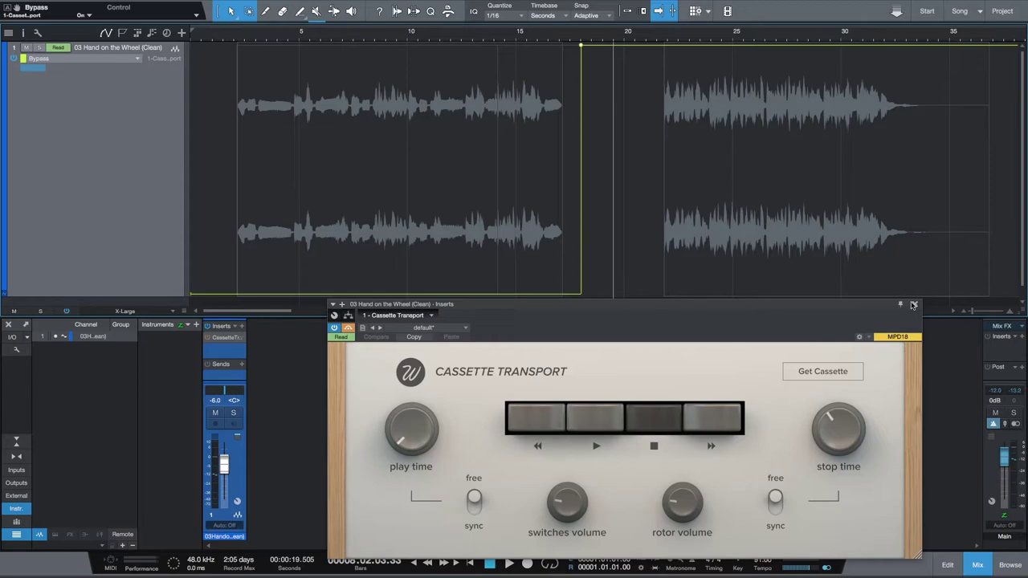
# - Close the first instance's window and add a second Cassette Transport insert to the song's track
pyautogui.click(915, 305)
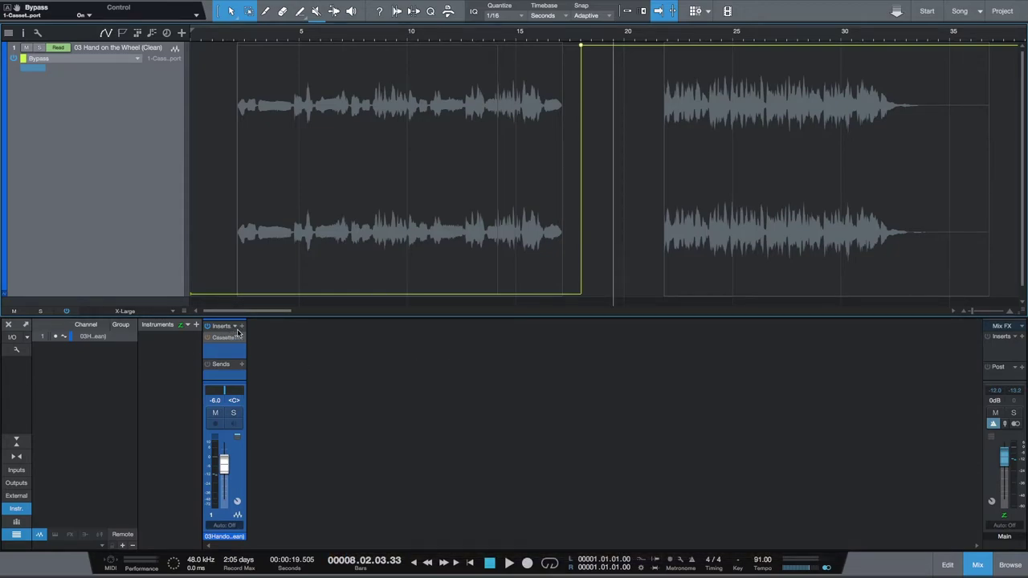
pyautogui.click(241, 326)
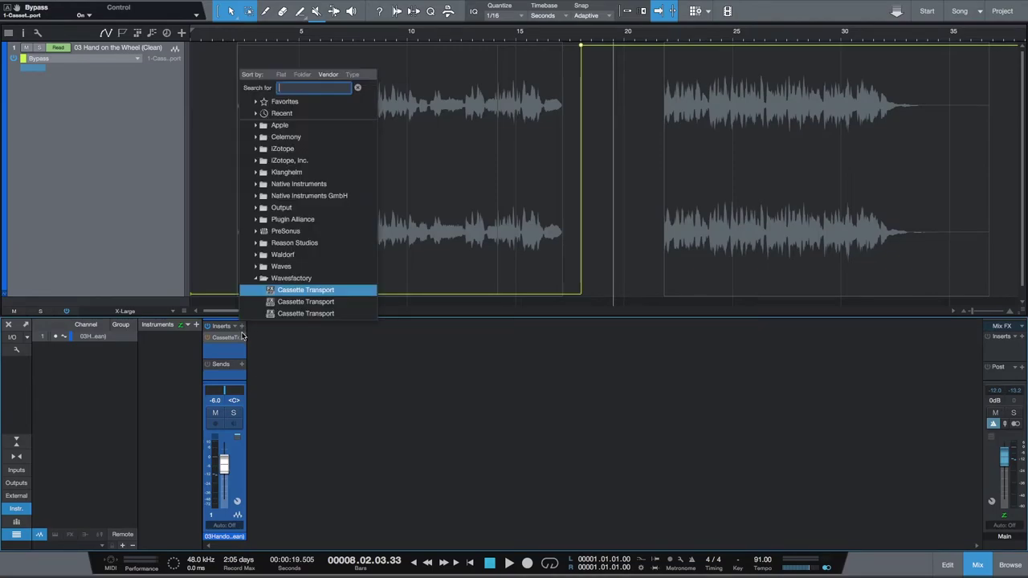
pyautogui.click(289, 291)
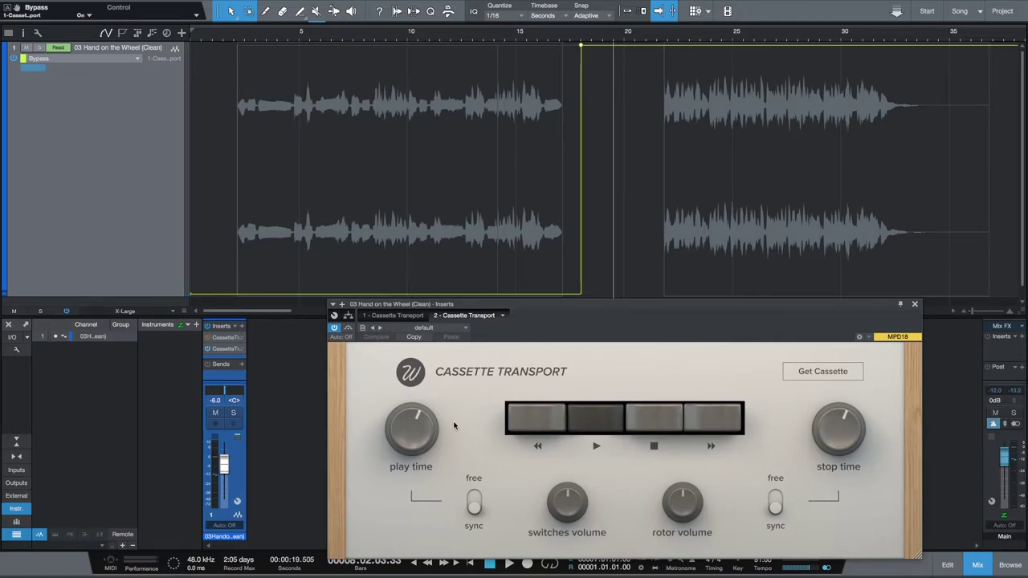
# - Lower the second instance's switches volume to 20.5 % and rotor volume to a similar level, and set stop time to its minimum
pyautogui.moveTo(569, 504); pyautogui.dragTo(575, 534)
pyautogui.moveTo(679, 495); pyautogui.dragTo(682, 539)
pyautogui.doubleClick(409, 426)
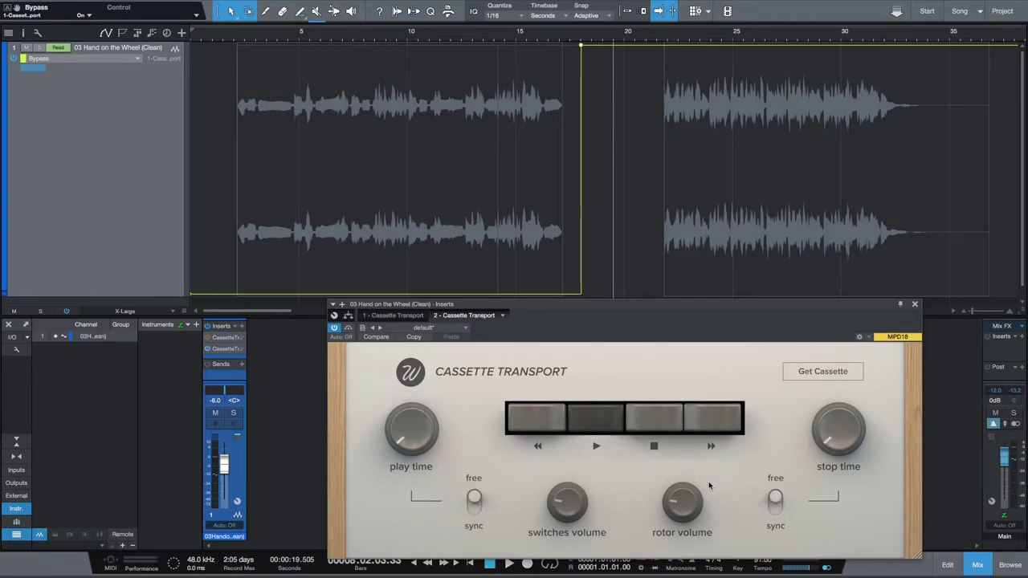
# - Set the second Cassette Transport's play time to about 2984 ms
pyautogui.moveTo(406, 426)
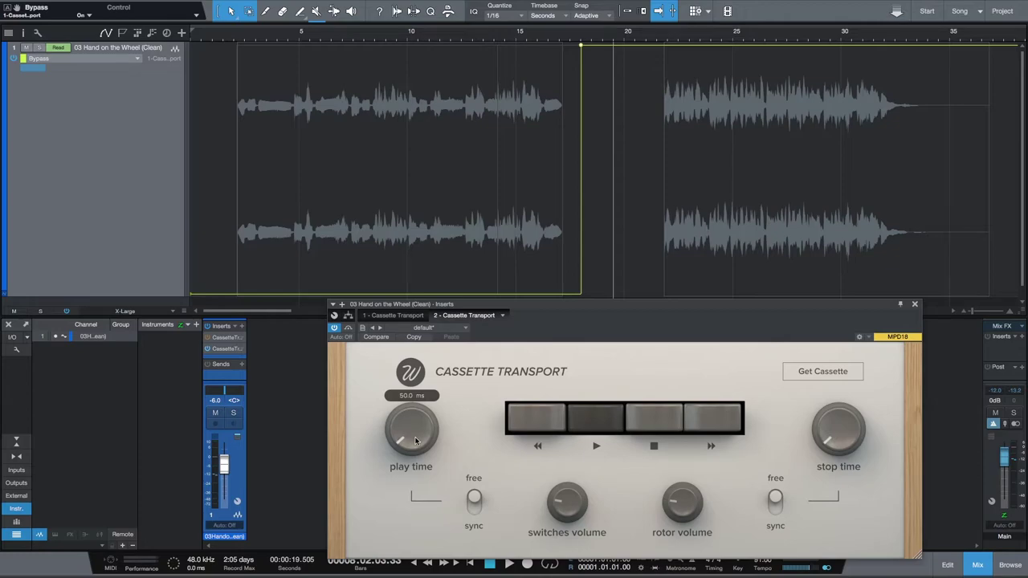
pyautogui.moveTo(415, 440); pyautogui.dragTo(416, 393)
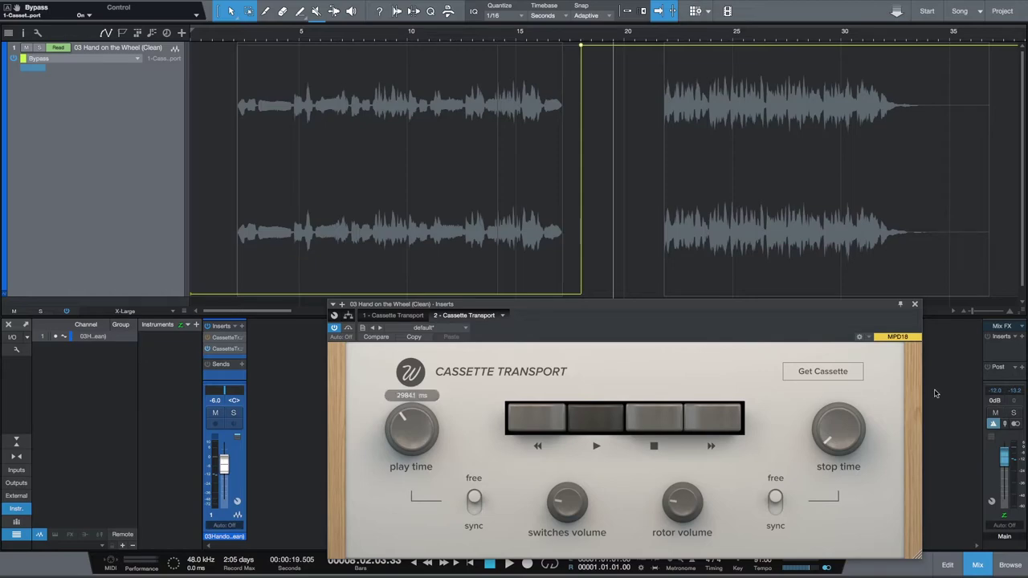
pyautogui.moveTo(831, 434)
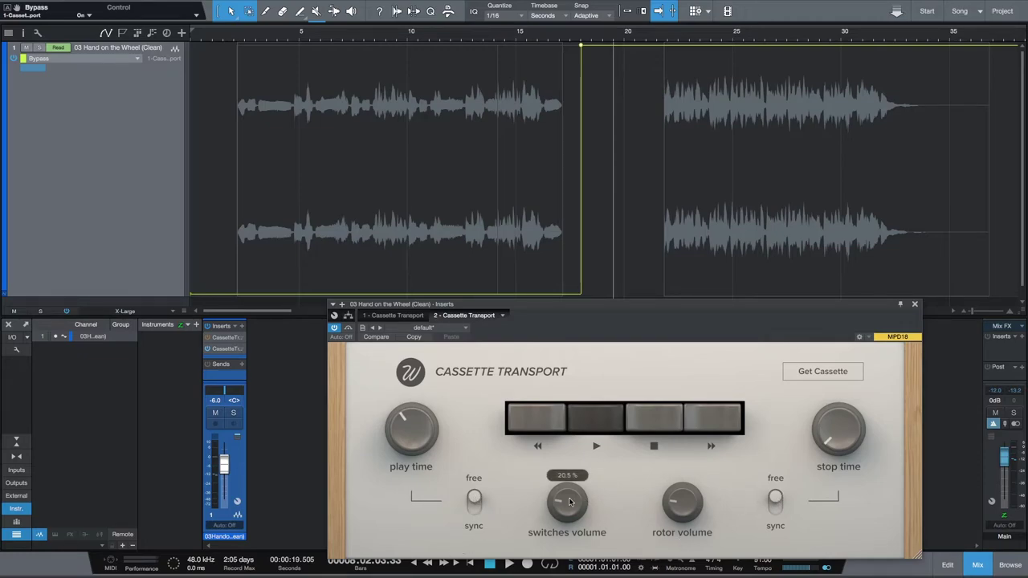
pyautogui.moveTo(685, 503)
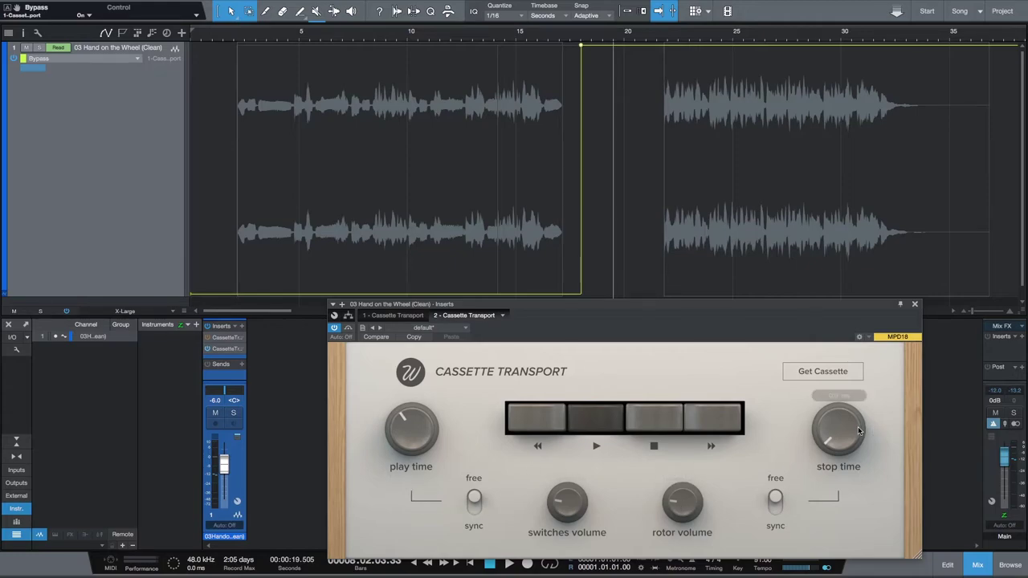
pyautogui.moveTo(409, 445)
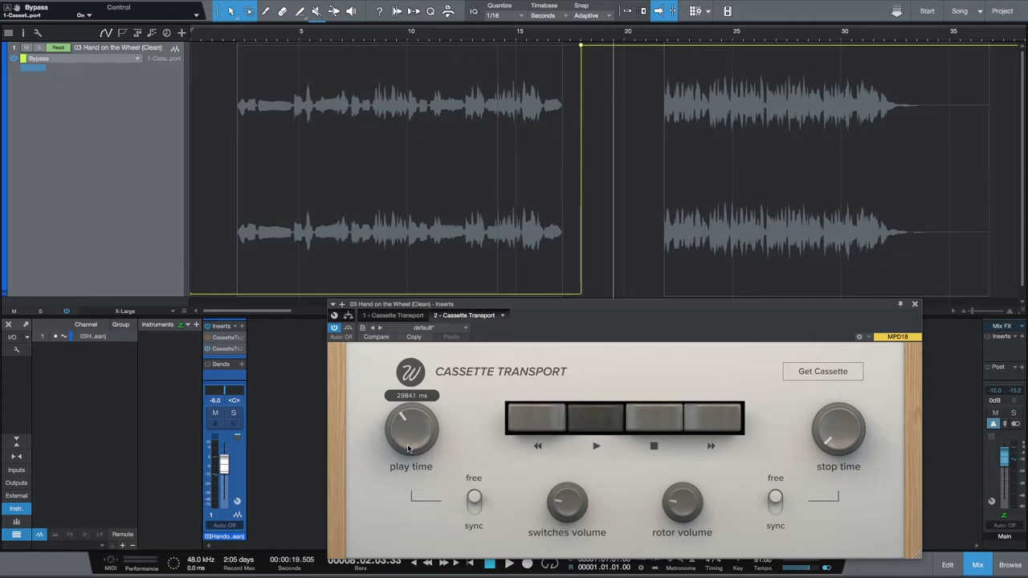
# - Add the second Cassette Transport's Stop, Play and Bypass parameters to the track's automation
pyautogui.click(343, 338)
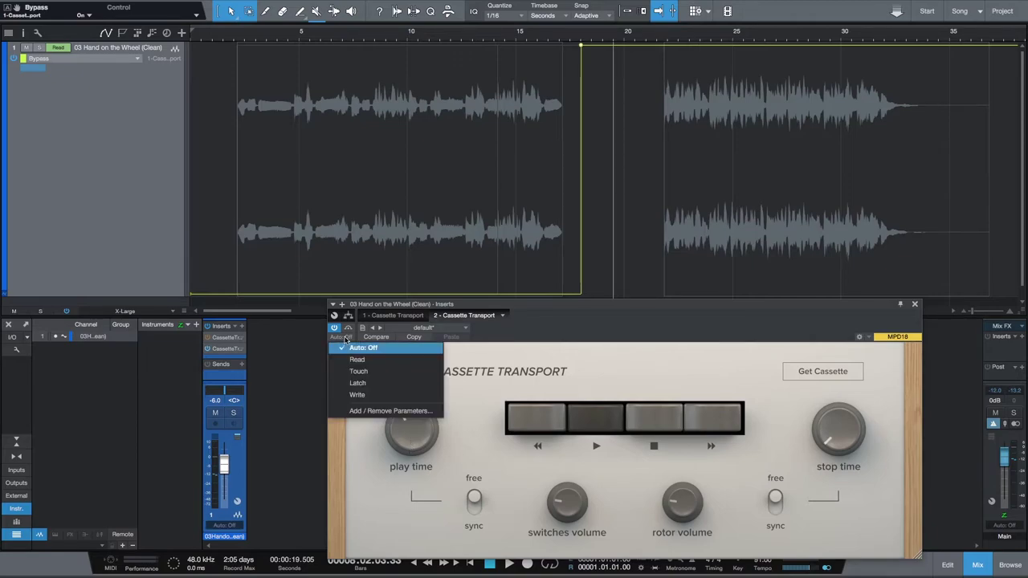
pyautogui.click(390, 410)
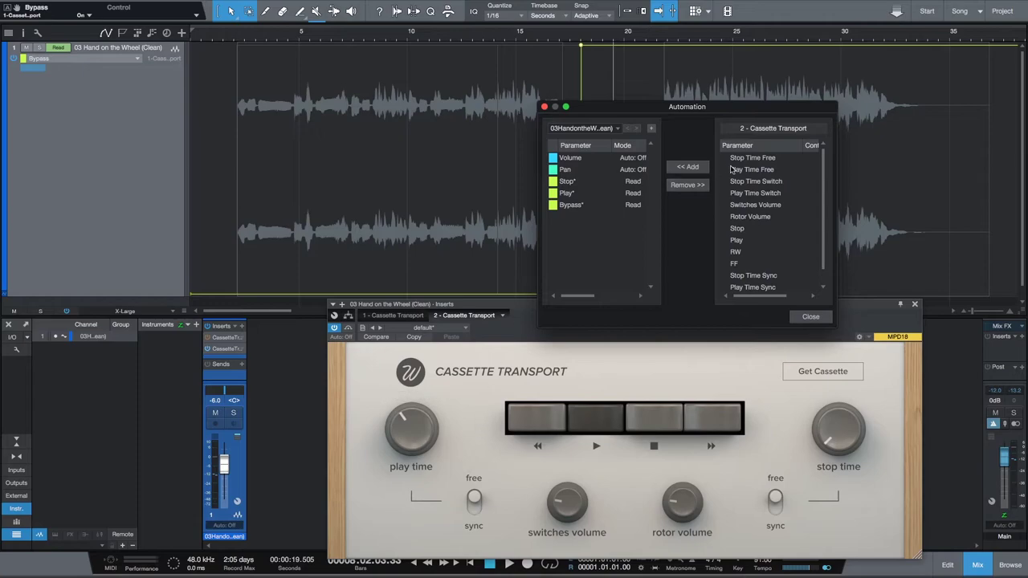
pyautogui.click(744, 230)
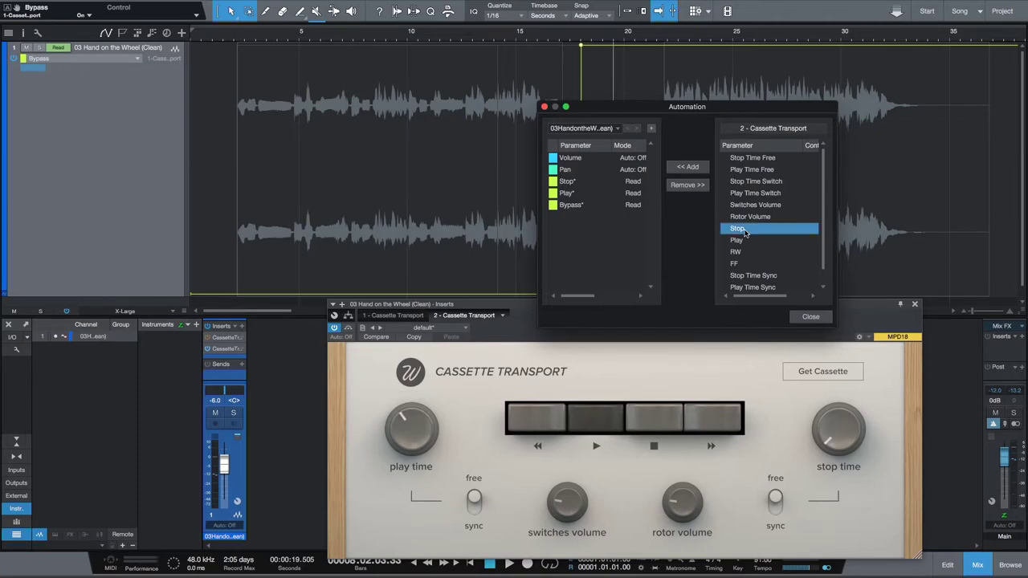
pyautogui.keyDown('shift'); pyautogui.click(740, 242); pyautogui.keyUp('shift')
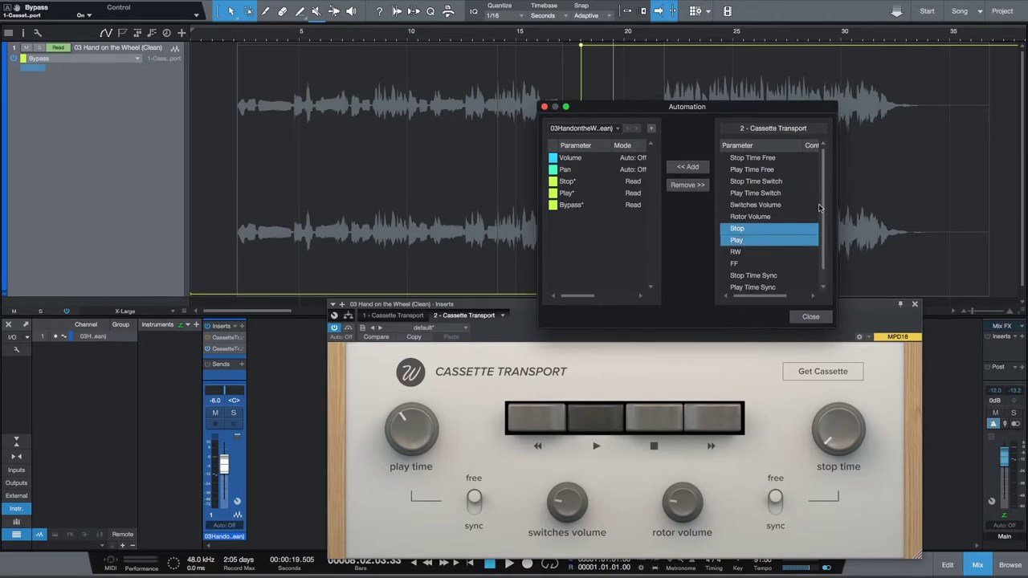
pyautogui.scroll(-1, 823, 193)
pyautogui.keyDown('super'); pyautogui.click(740, 285); pyautogui.keyUp('super')
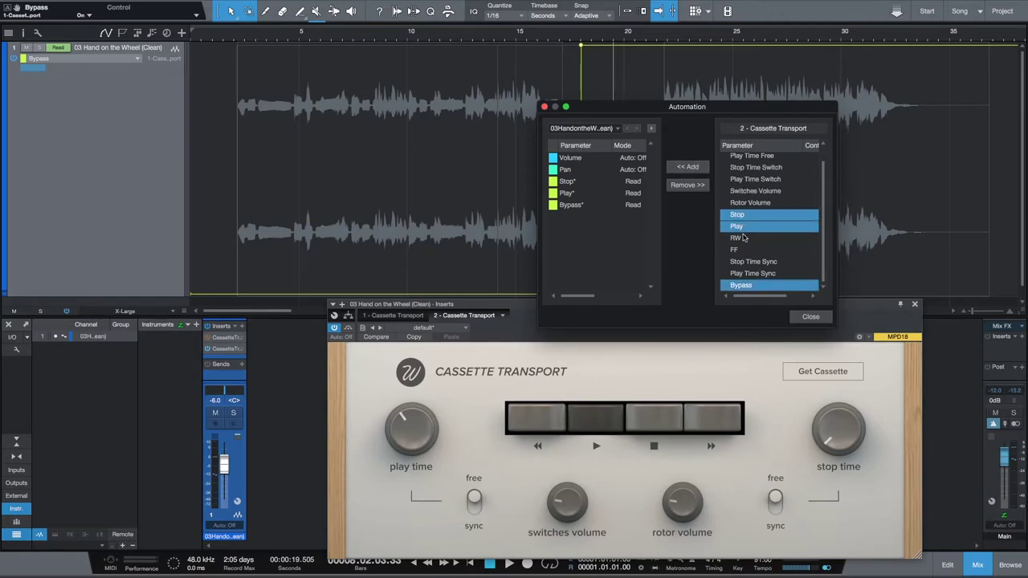
pyautogui.click(688, 168)
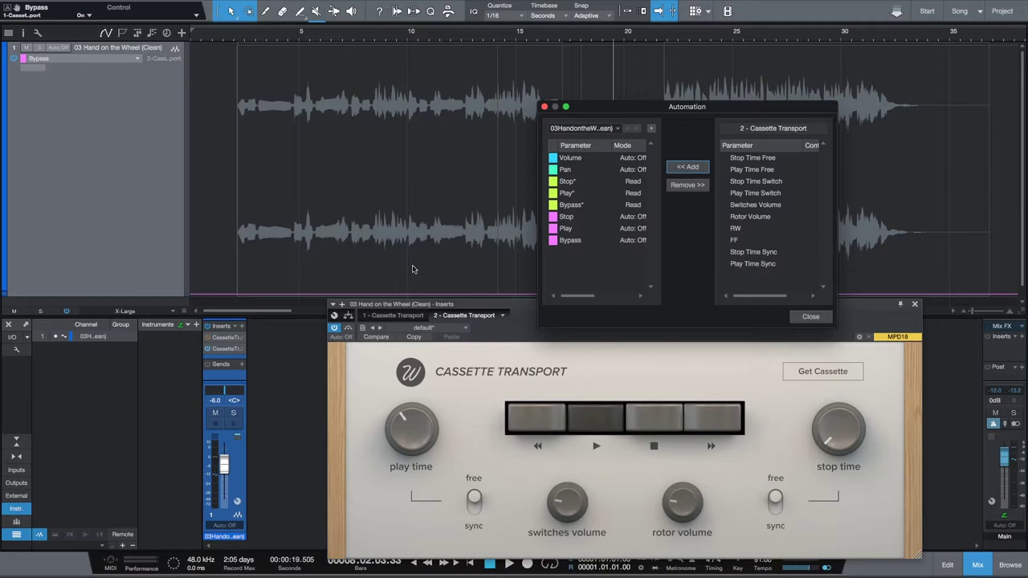
pyautogui.click(810, 317)
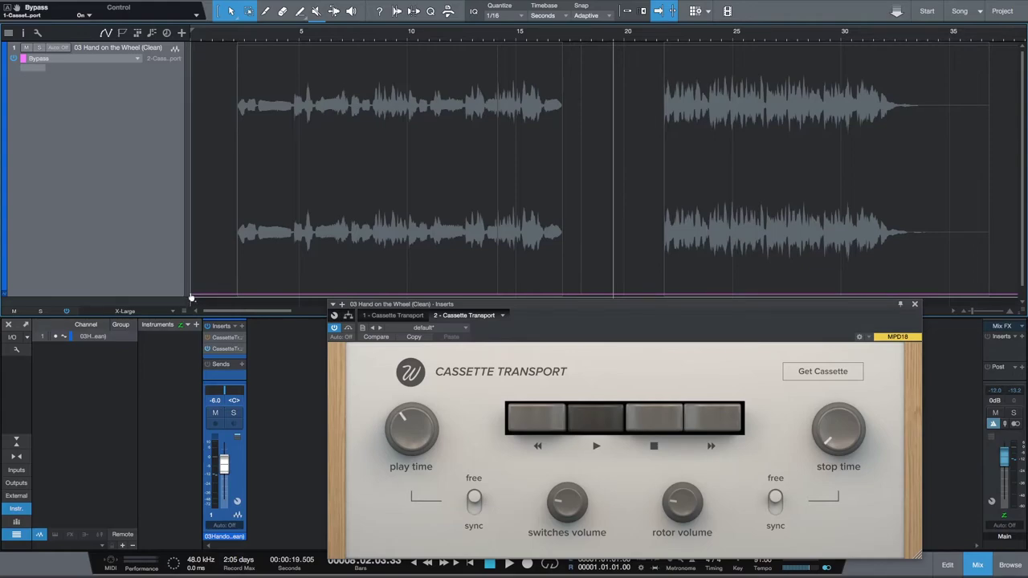
# - Automate the second instance's Bypass on from the song start and off at about 19.7 s, in the gap between sections
pyautogui.press('Home')
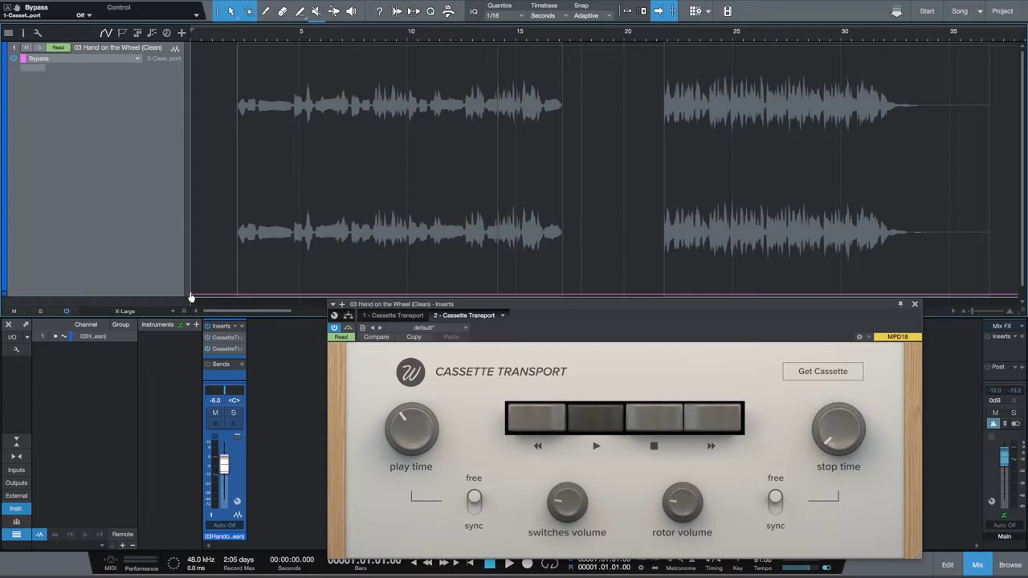
pyautogui.moveTo(191, 297); pyautogui.dragTo(189, 48)
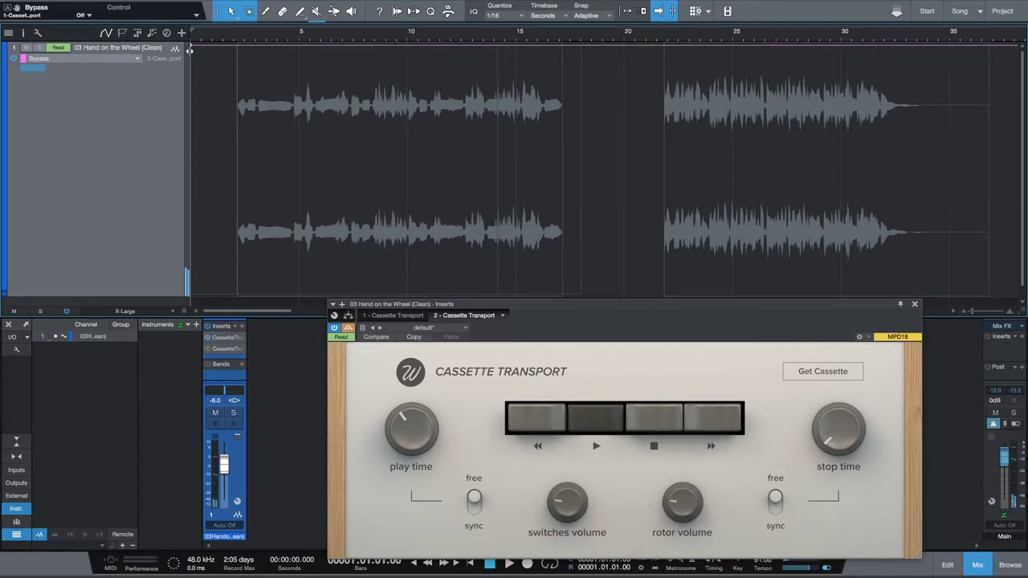
pyautogui.click(664, 51)
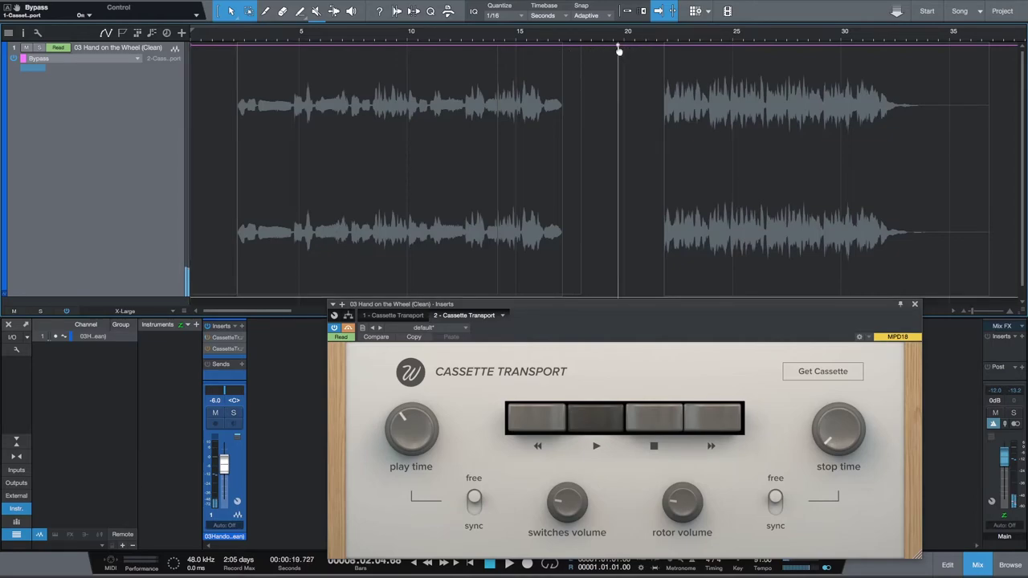
pyautogui.moveTo(619, 51); pyautogui.dragTo(618, 278)
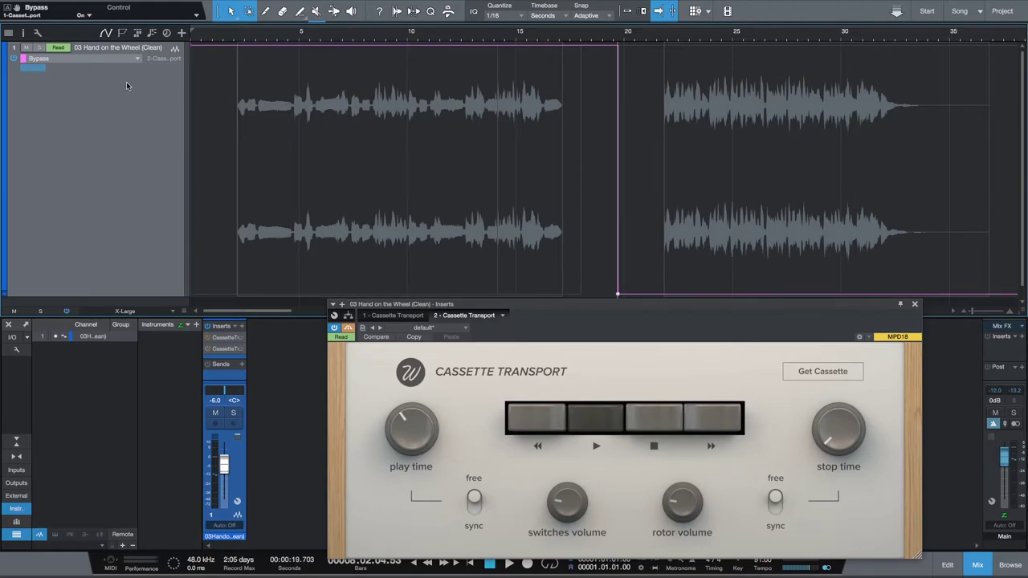
# - Display the first instance's Bypass envelope and compare it with the second instance's Bypass envelope
pyautogui.click(100, 58)
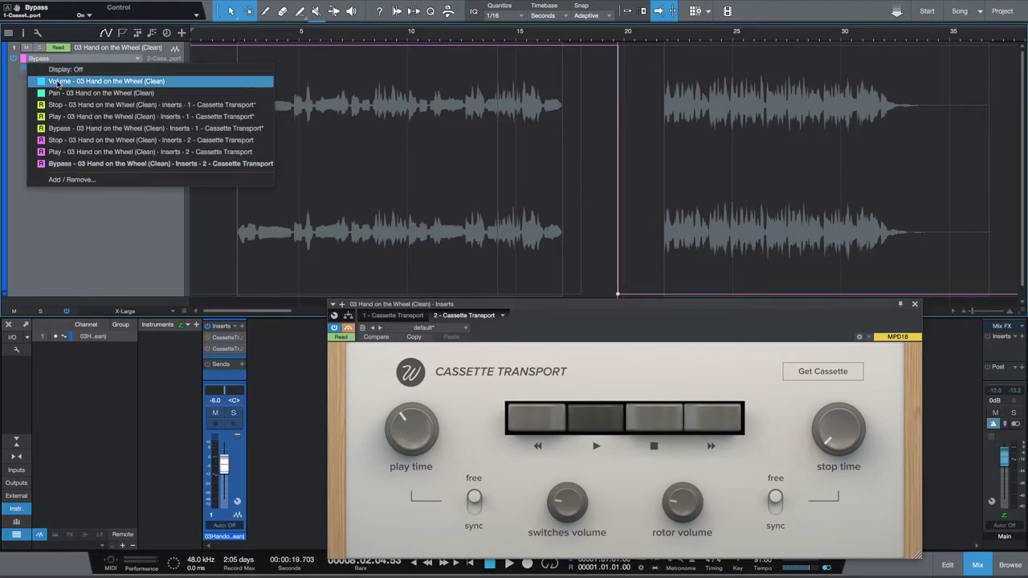
pyautogui.click(64, 130)
pyautogui.click(82, 58)
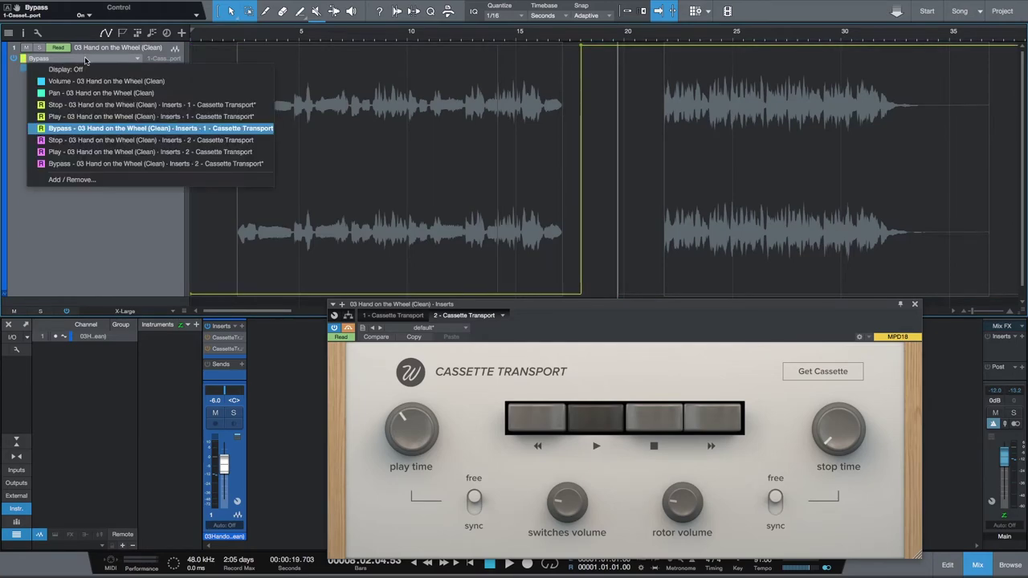
pyautogui.click(137, 158)
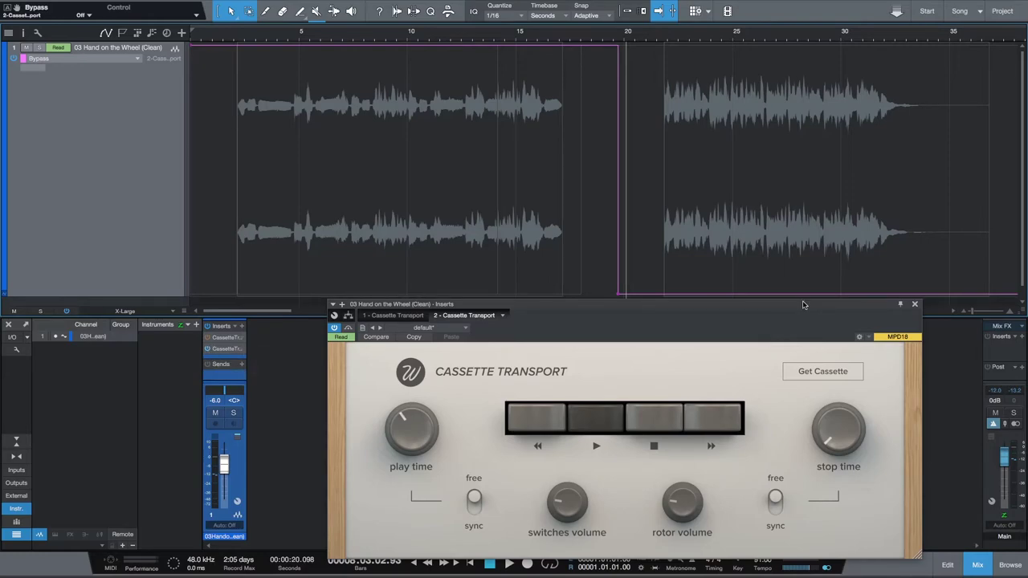
# - Display the second instance's Stop envelope and switch Stop on from the start of the song
pyautogui.click(76, 60)
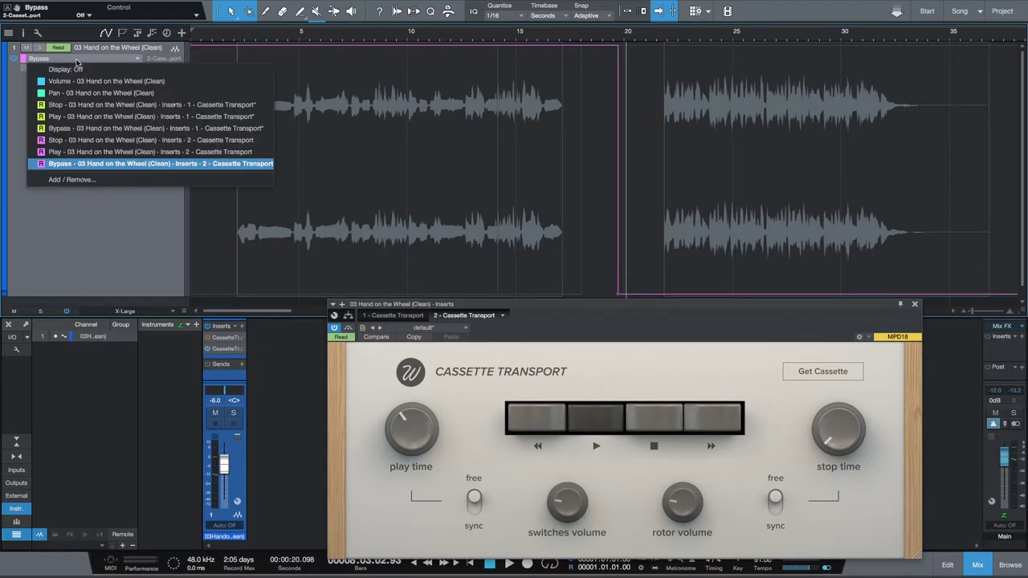
pyautogui.click(75, 142)
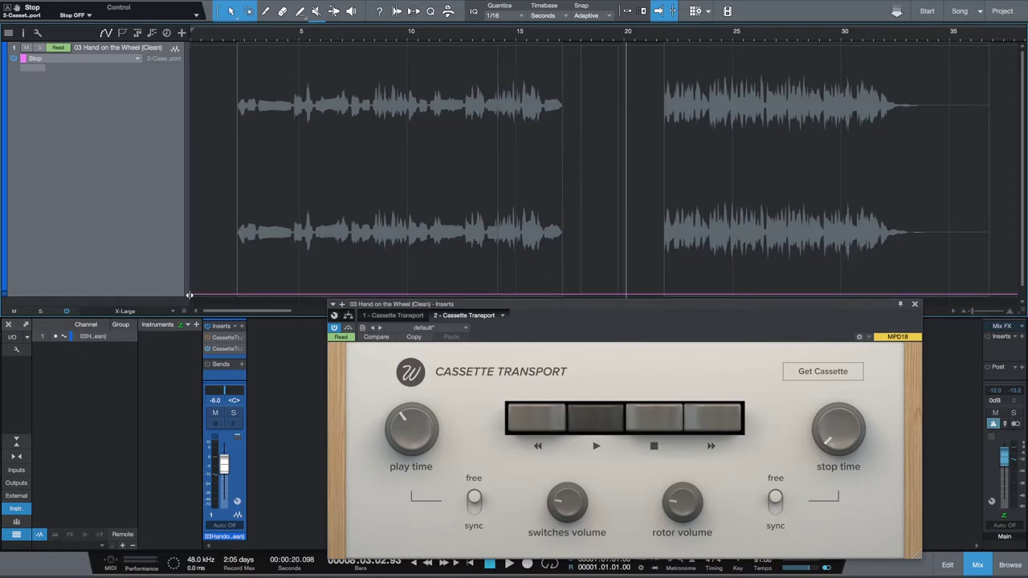
pyautogui.press('Home')
pyautogui.press('space')
pyautogui.moveTo(191, 297); pyautogui.dragTo(179, 50)
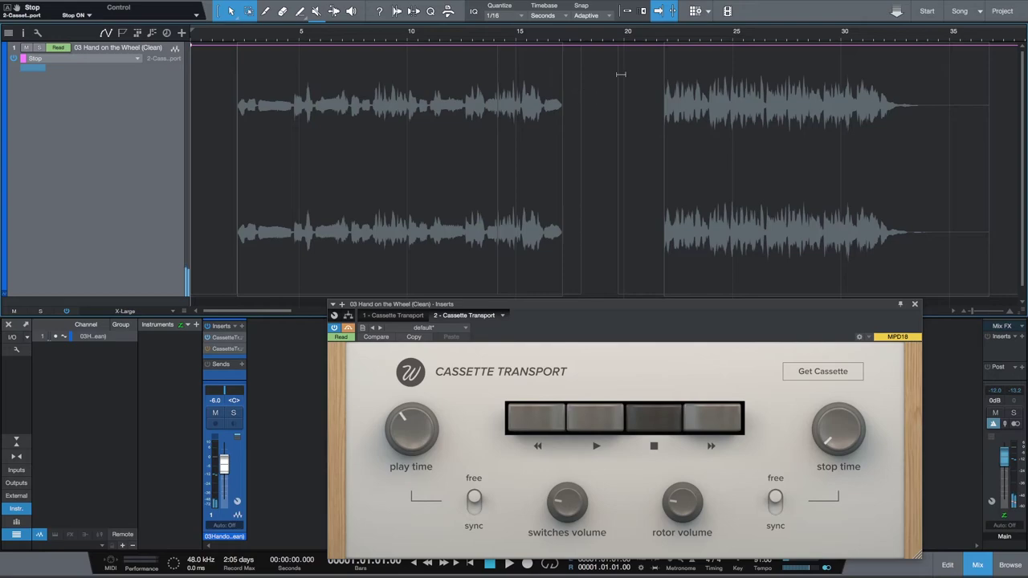
pyautogui.click(638, 50)
# - Display the second instance's Play envelope and switch Play off from the start of the song
pyautogui.click(107, 57)
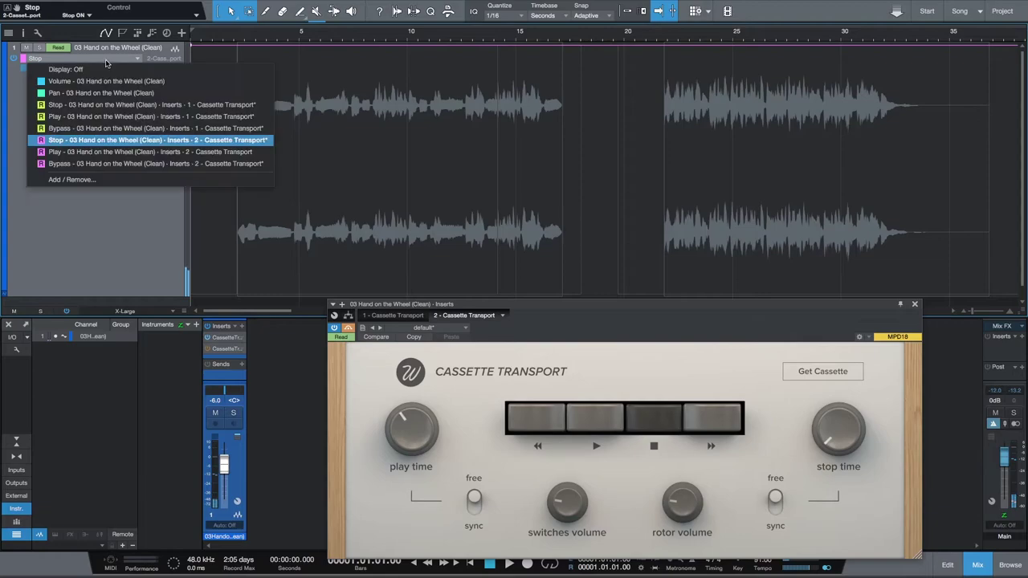
pyautogui.click(92, 153)
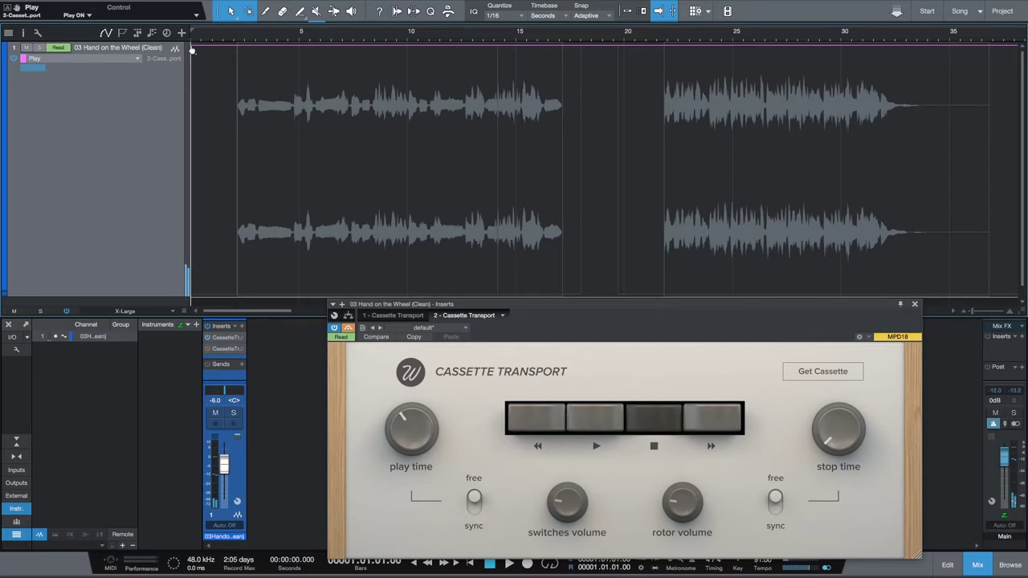
pyautogui.press('space')
pyautogui.moveTo(191, 48); pyautogui.dragTo(174, 285)
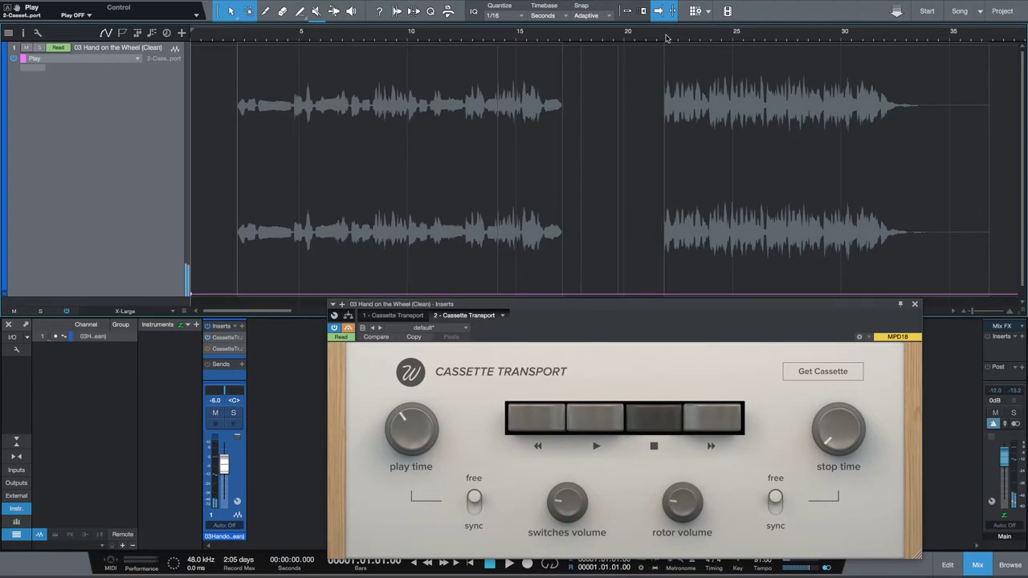
# - Switch the second instance's Play automation on at about 21.86 s, exactly where the second section begins
pyautogui.click(625, 10)
pyautogui.scroll(10, 664, 40)
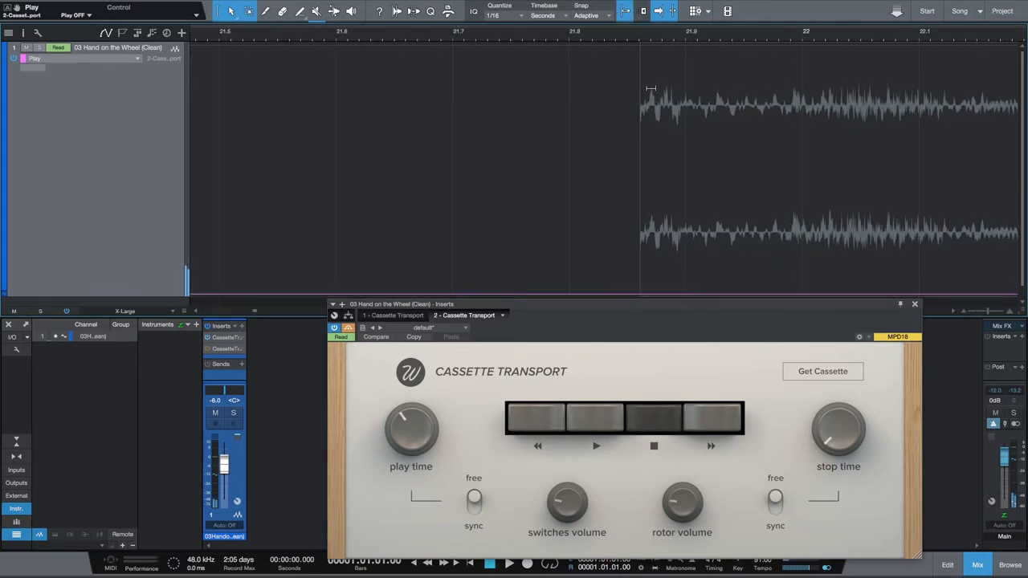
pyautogui.click(641, 36)
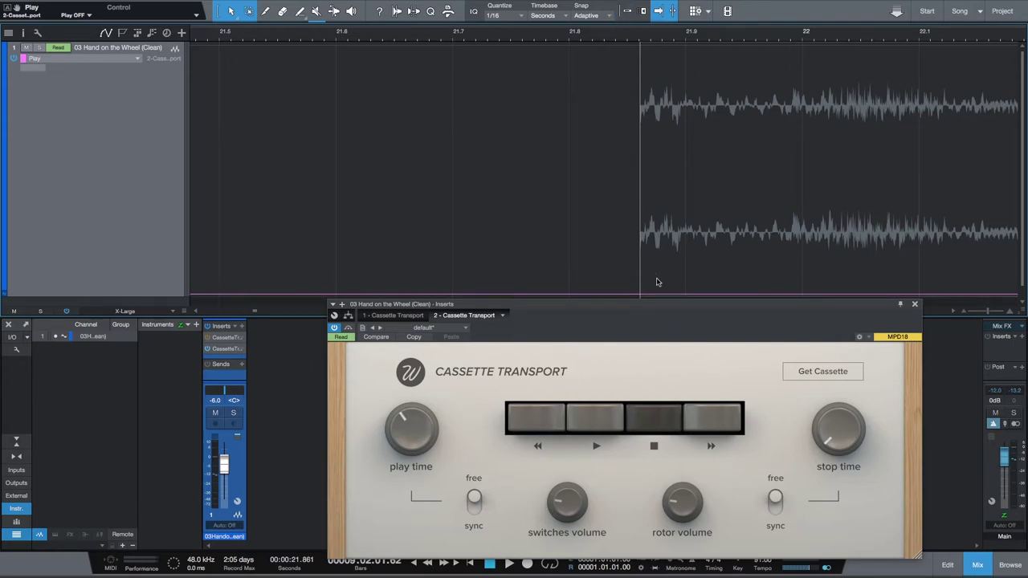
pyautogui.click(626, 10)
pyautogui.moveTo(640, 300); pyautogui.dragTo(639, 66)
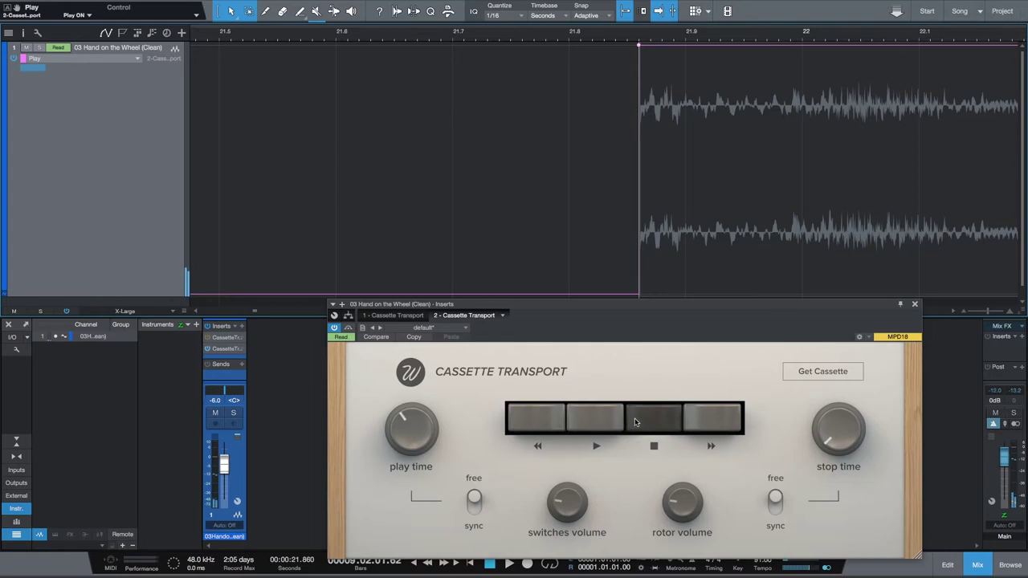
# - Play back the beginning of the second section from about 20.9 s to check the tape start effect
pyautogui.click(566, 36)
pyautogui.press('z')
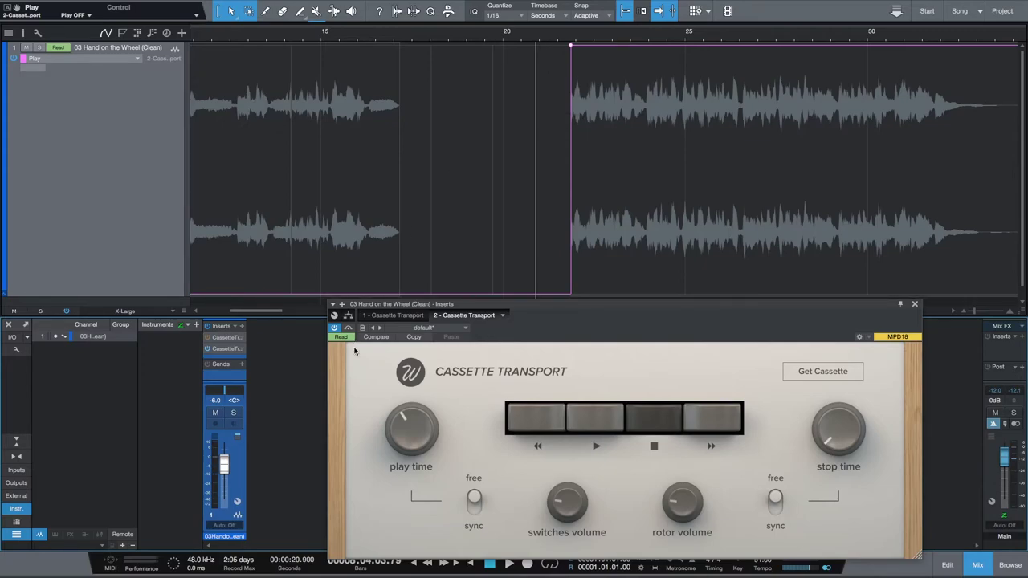
pyautogui.moveTo(402, 425)
pyautogui.press('space')
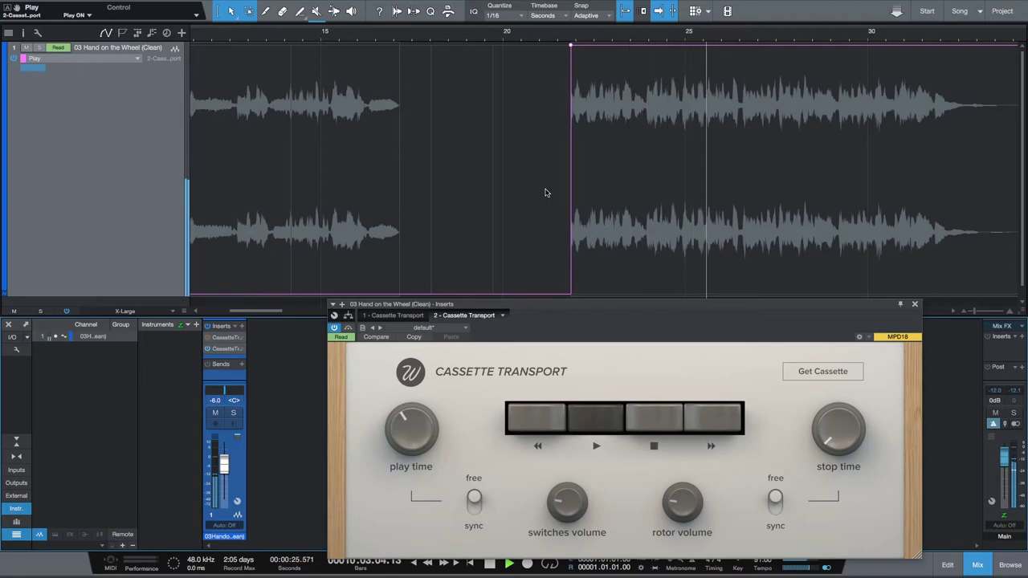
pyautogui.press('space')
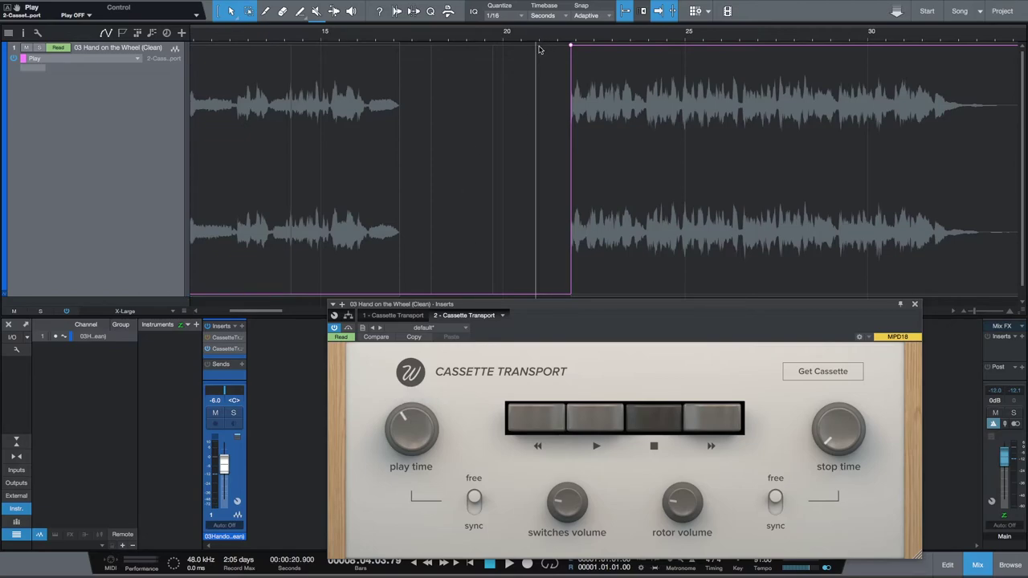
# - Fine-tune the second Cassette Transport instance's play time to about 2.9 s, replaying the start of the second section after each adjustment
pyautogui.press('space')
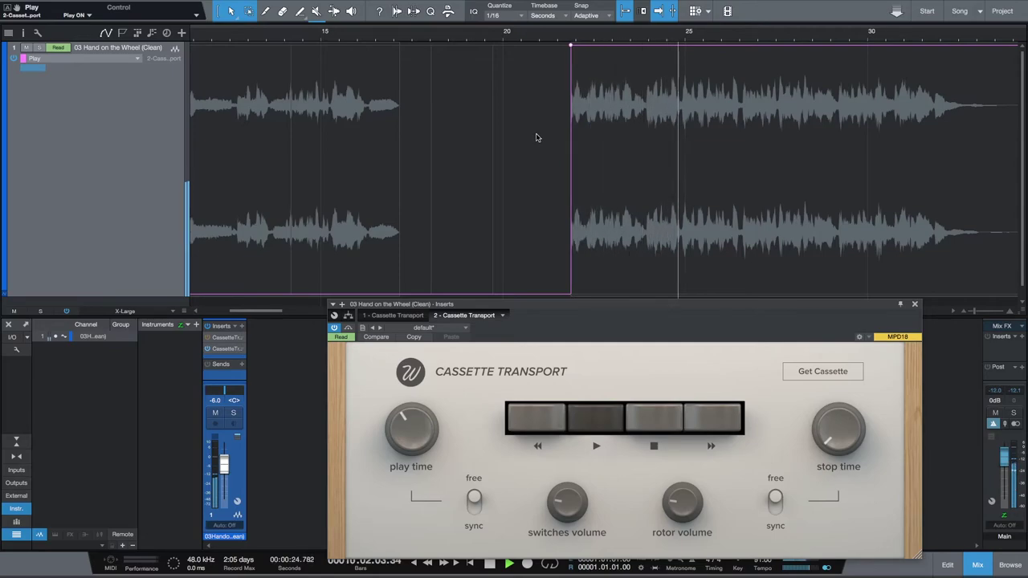
pyautogui.press('space')
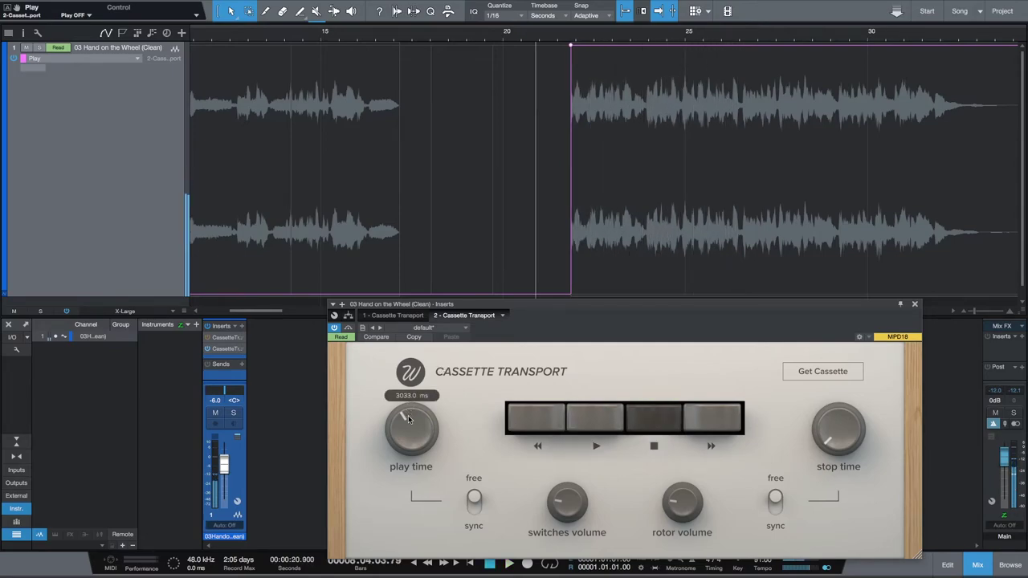
pyautogui.moveTo(412, 425); pyautogui.dragTo(419, 426)
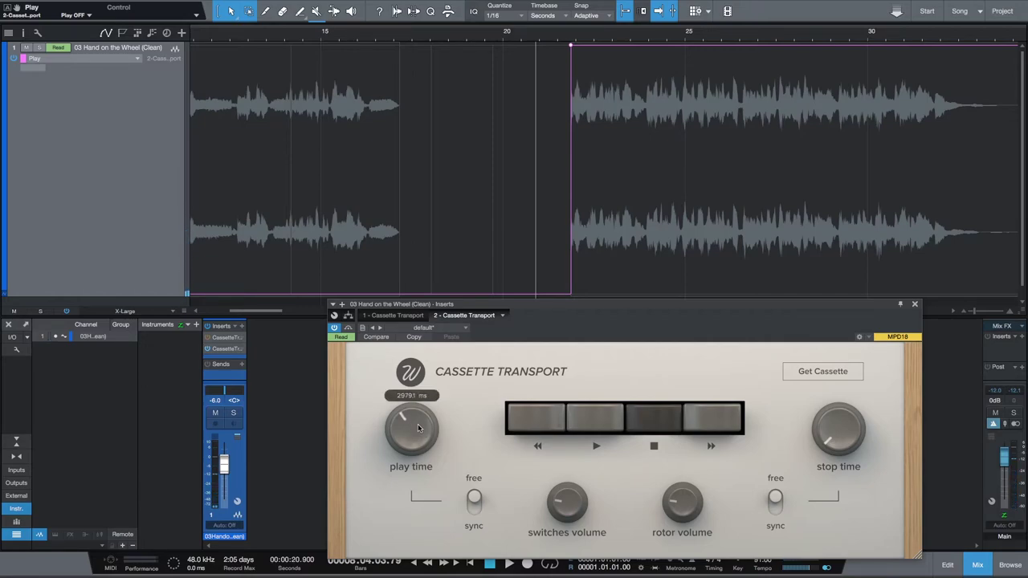
pyautogui.moveTo(417, 428); pyautogui.dragTo(417, 426)
pyautogui.press('space')
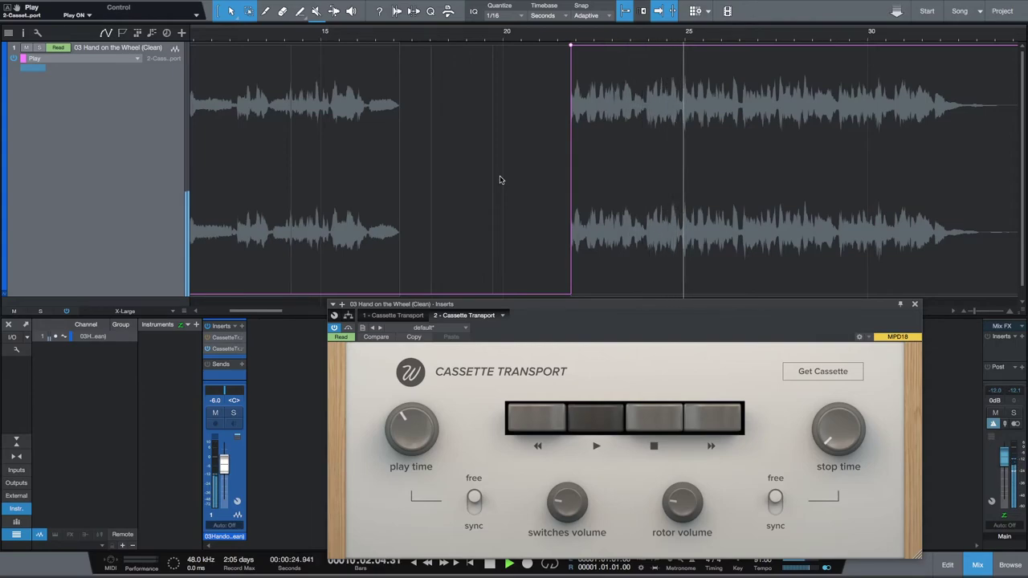
pyautogui.press('space')
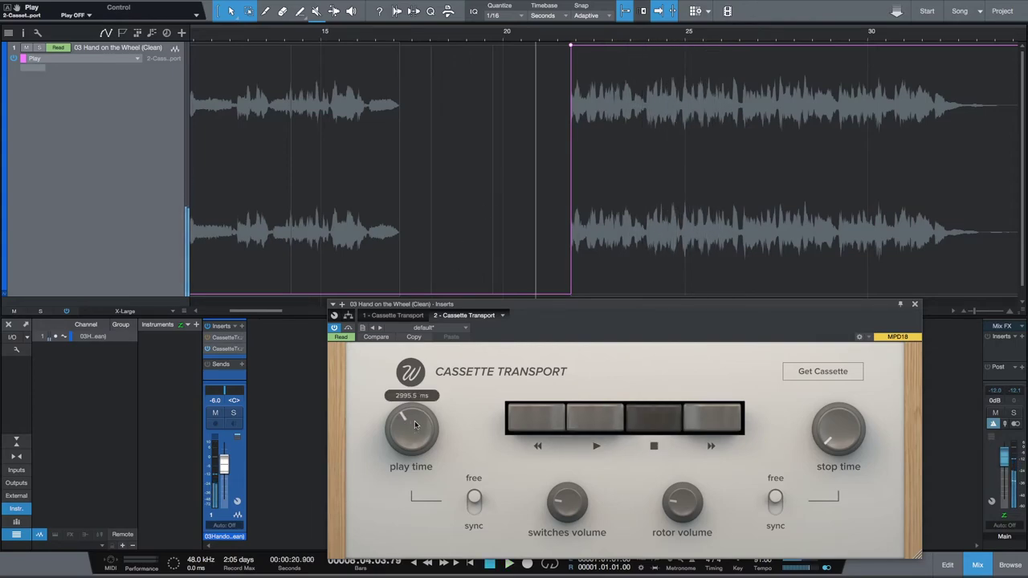
pyautogui.press('space')
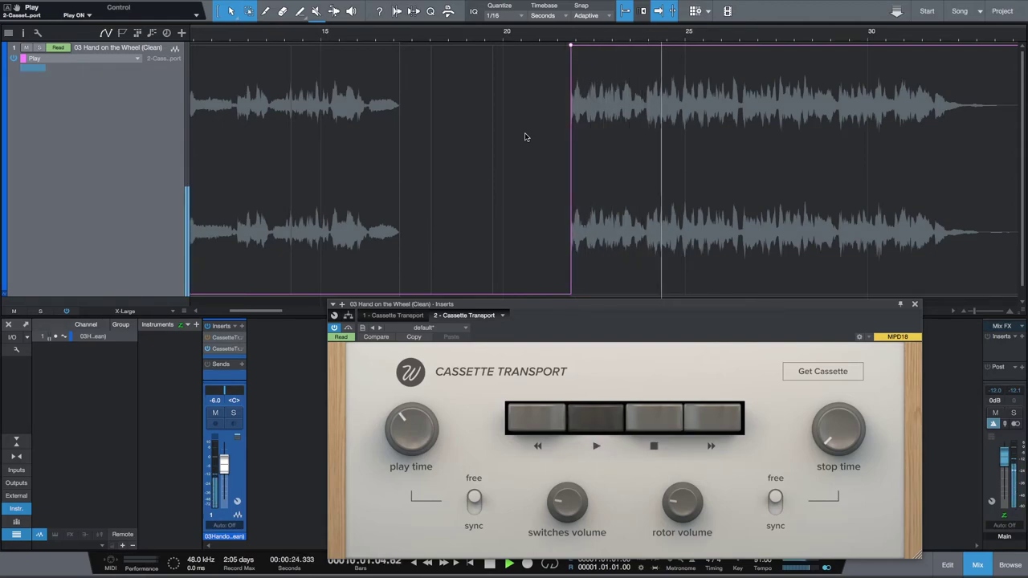
pyautogui.press('space')
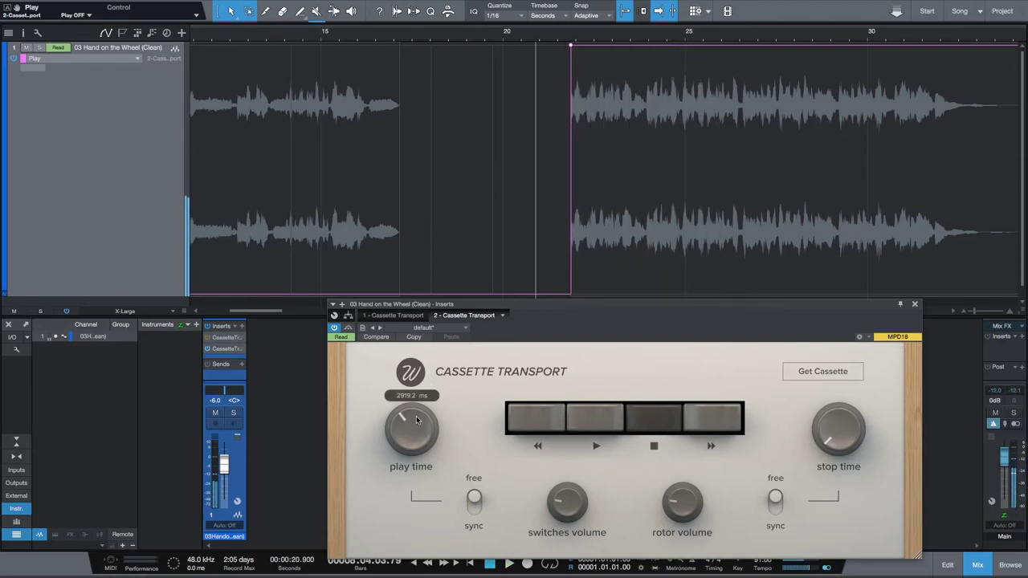
pyautogui.scroll(1, 415, 419)
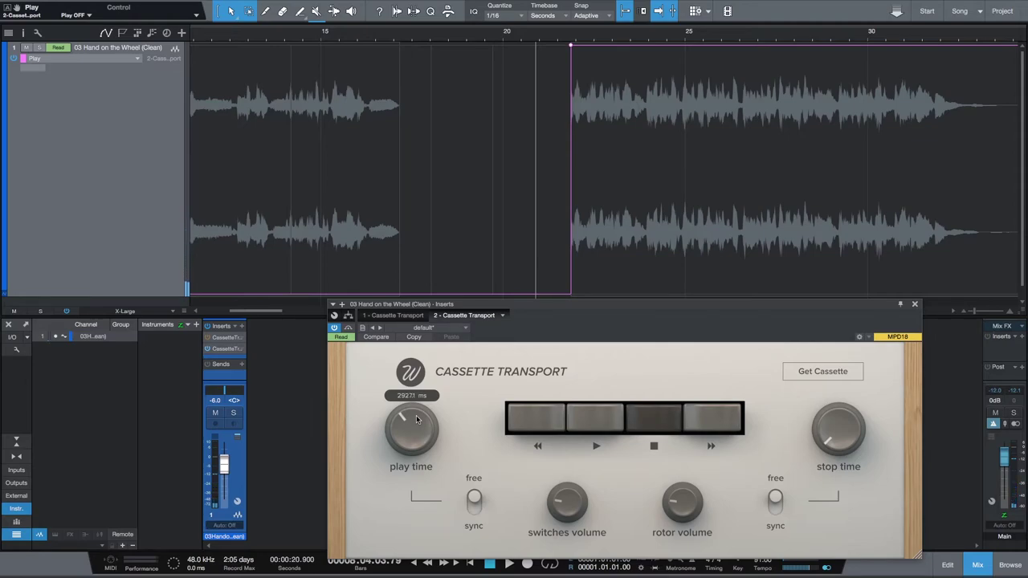
pyautogui.scroll(3, 416, 419)
pyautogui.press('space')
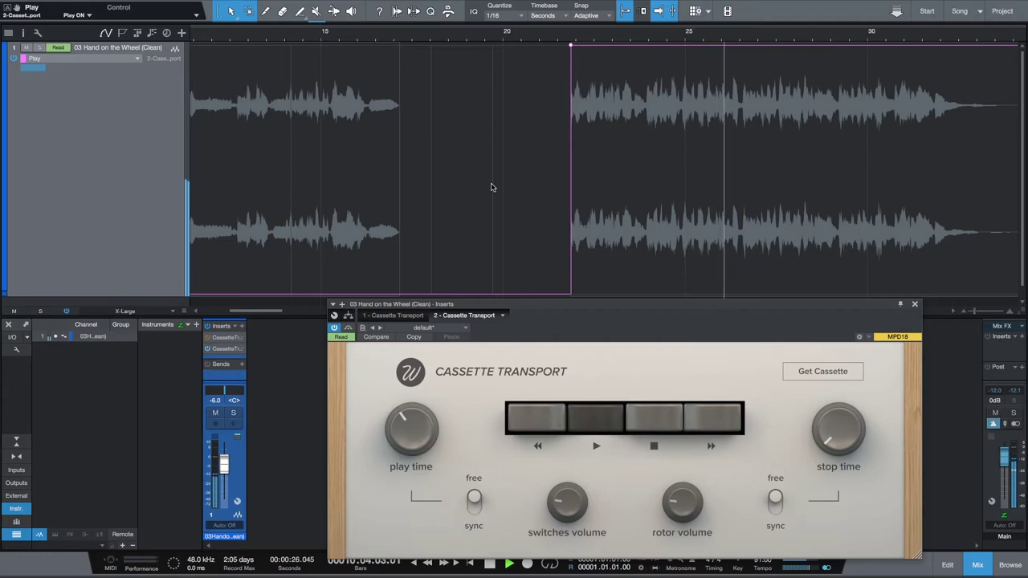
pyautogui.press('space')
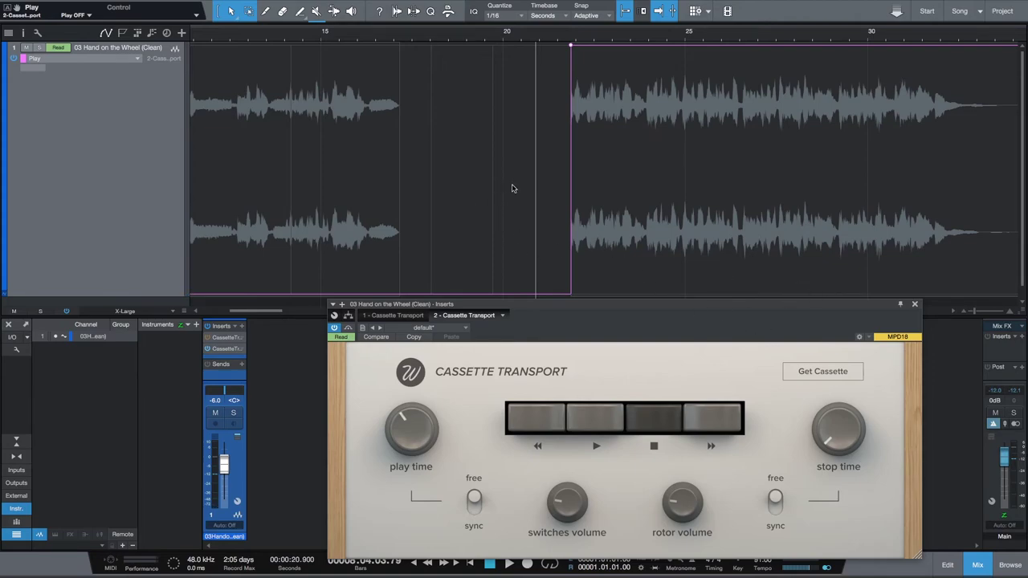
# - Turn off the track's automation display and add a short fade-in to the second section's clip
pyautogui.click(57, 61)
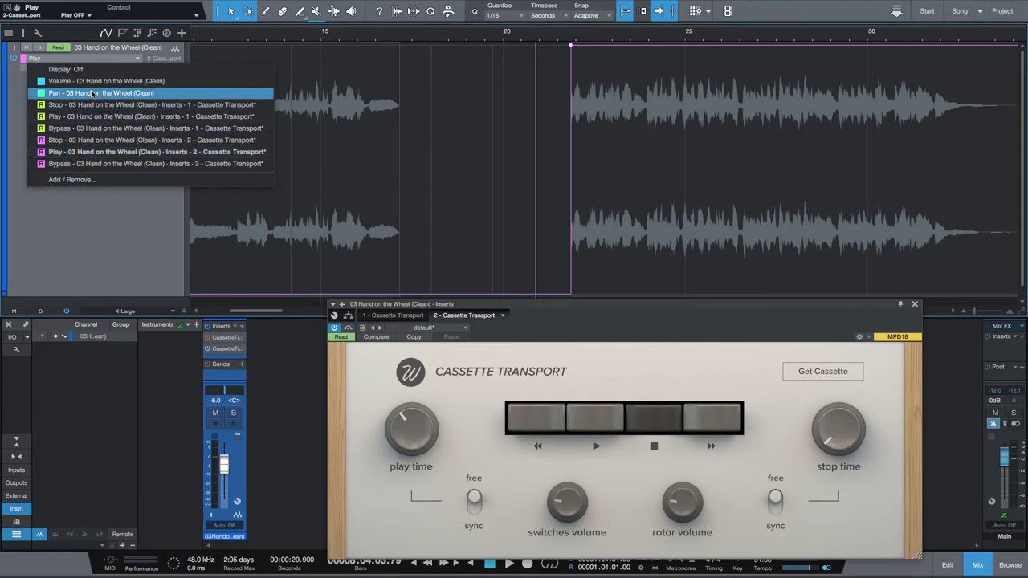
pyautogui.click(91, 71)
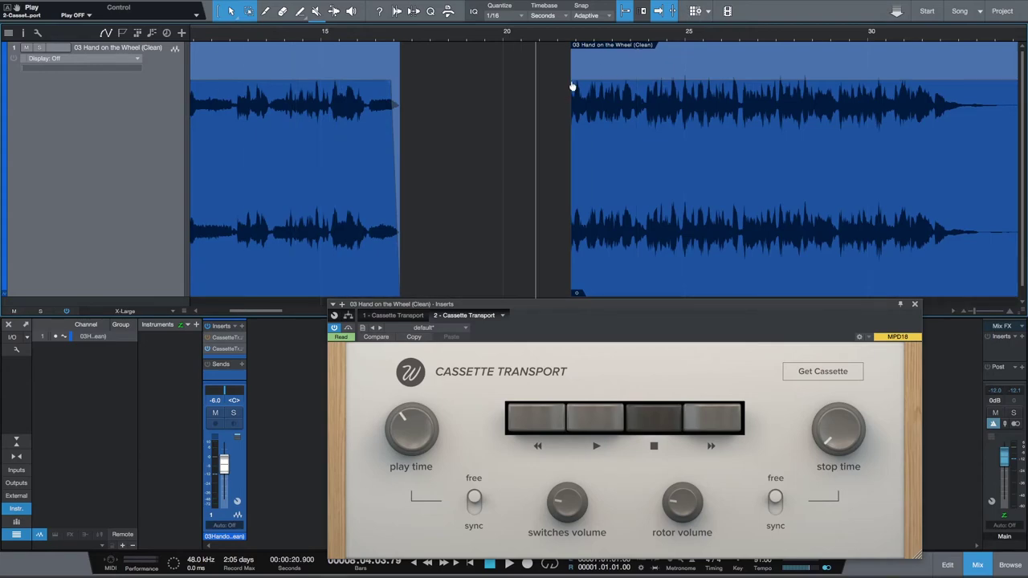
pyautogui.moveTo(574, 86); pyautogui.dragTo(582, 92)
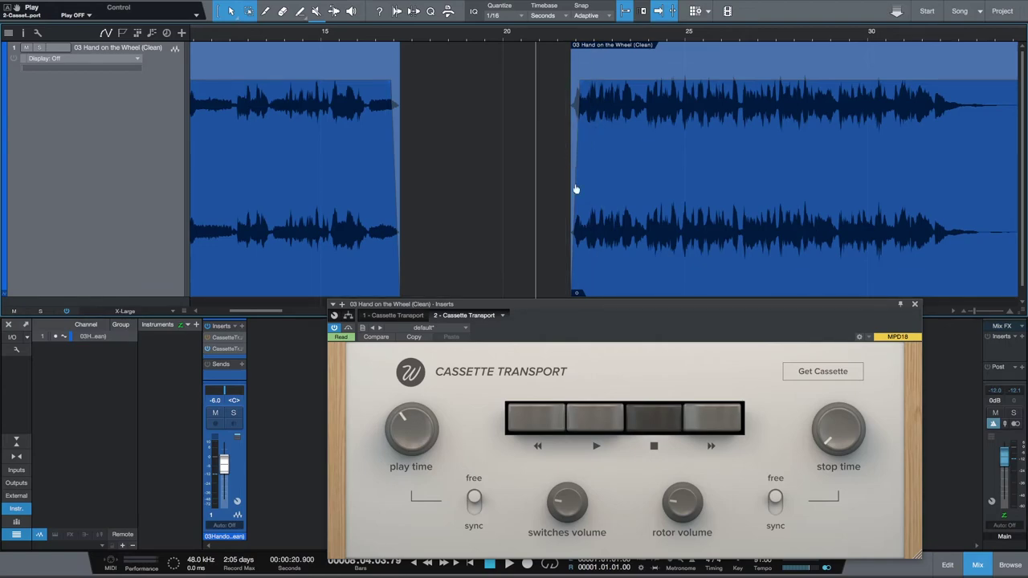
pyautogui.press('w')
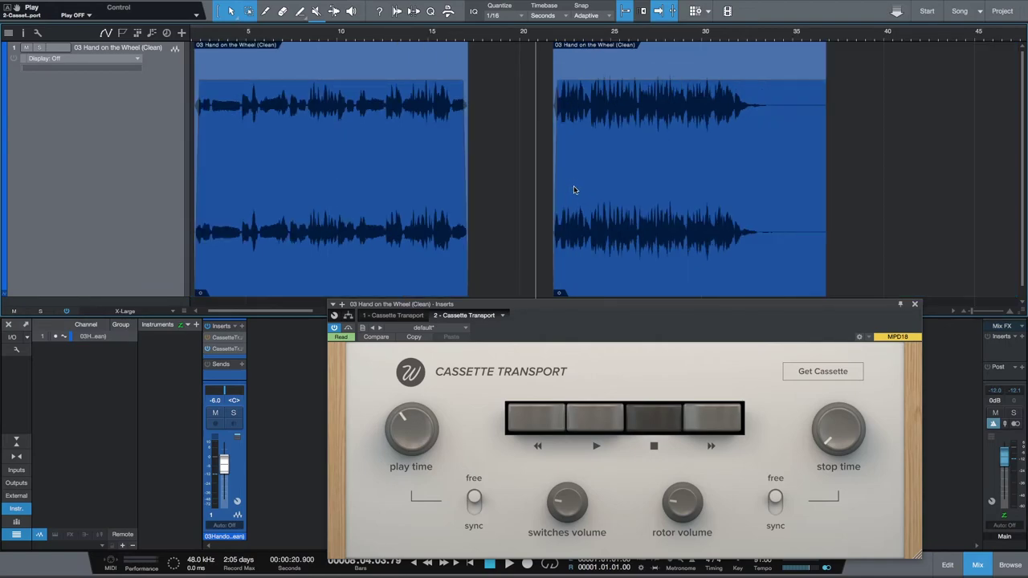
pyautogui.press('w')
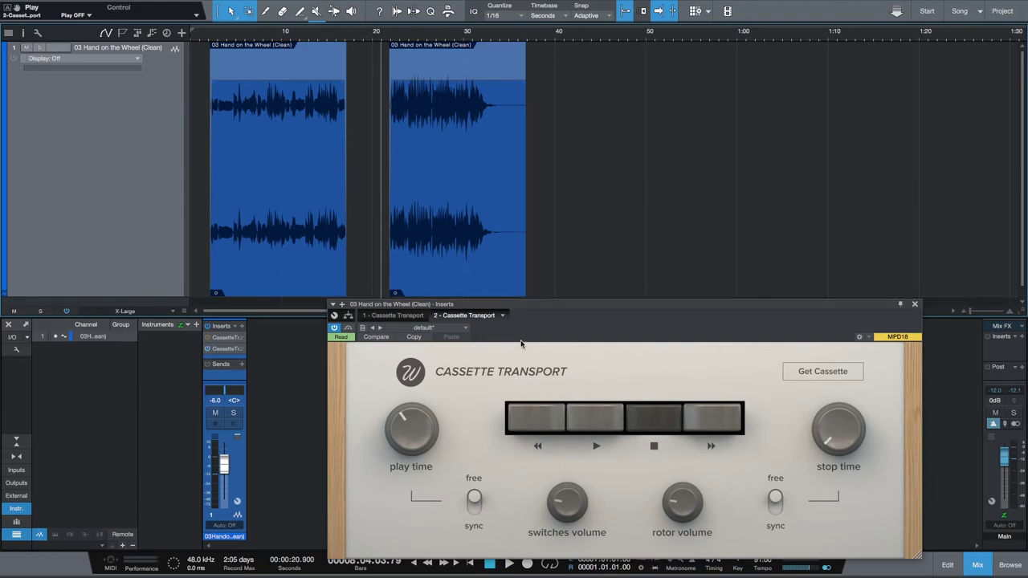
pyautogui.click(914, 304)
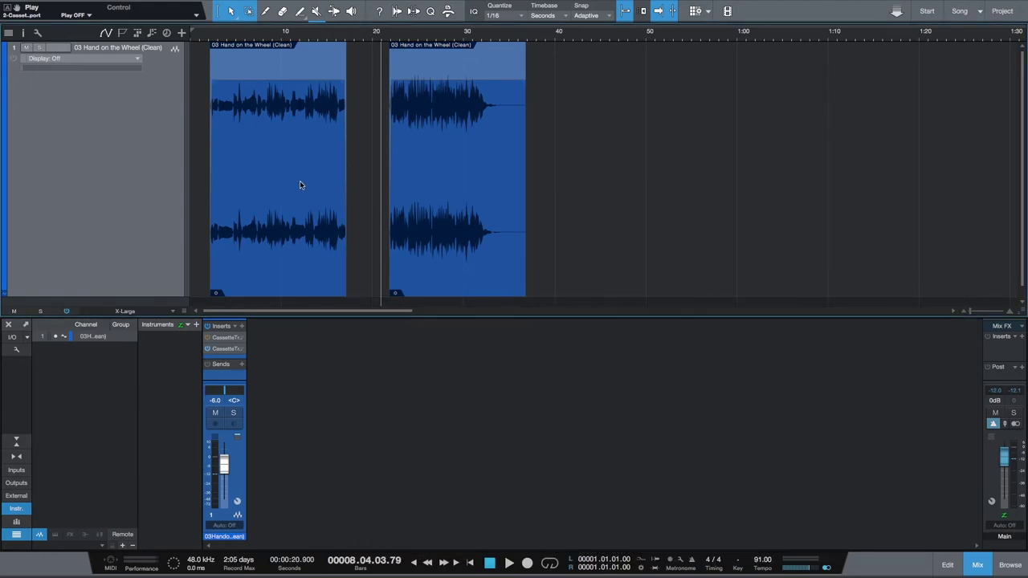
# - Engage Stop on the first Cassette Transport instance and play the song from the start to check both sections
pyautogui.press('Home')
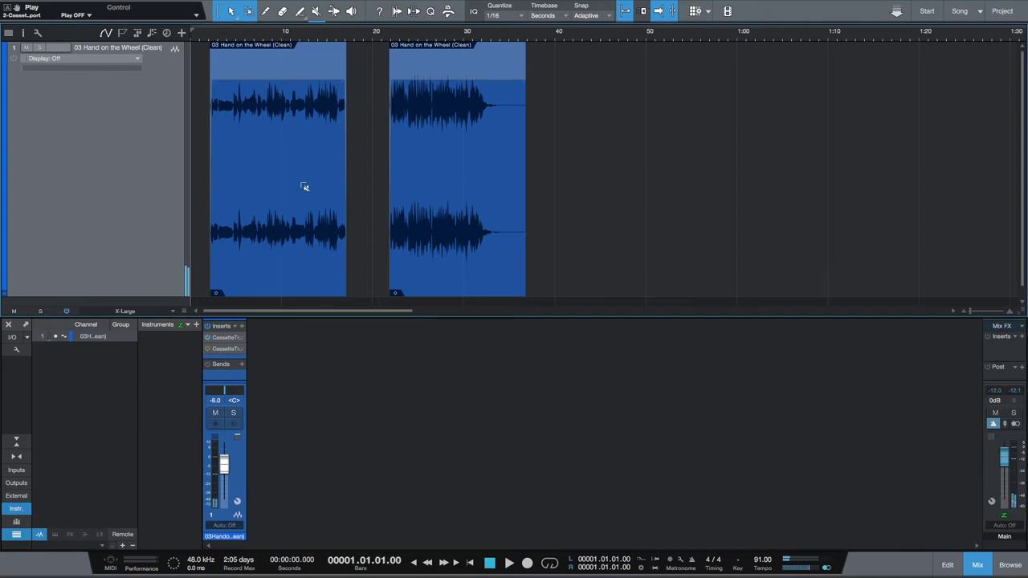
pyautogui.click(225, 337)
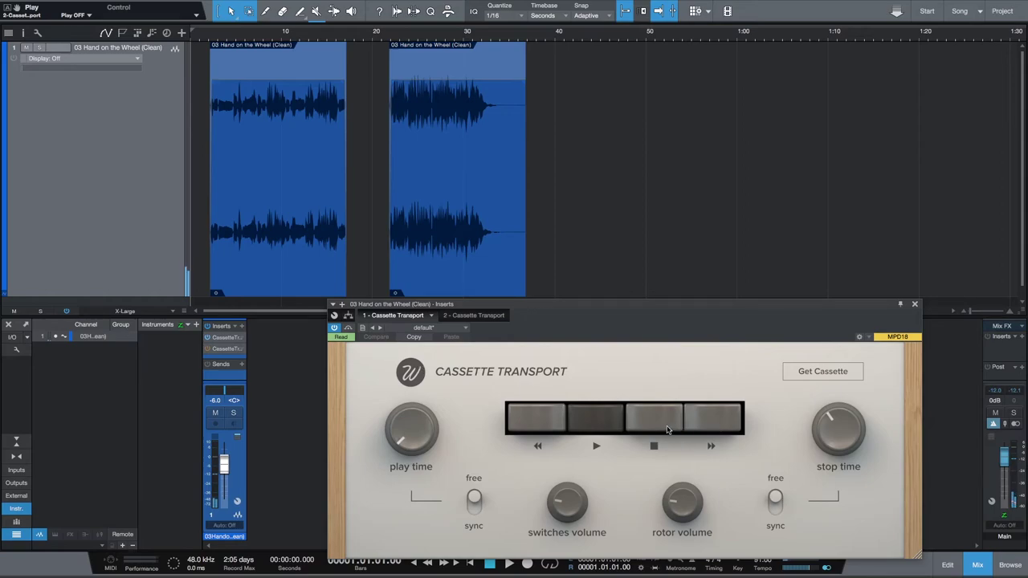
pyautogui.click(666, 429)
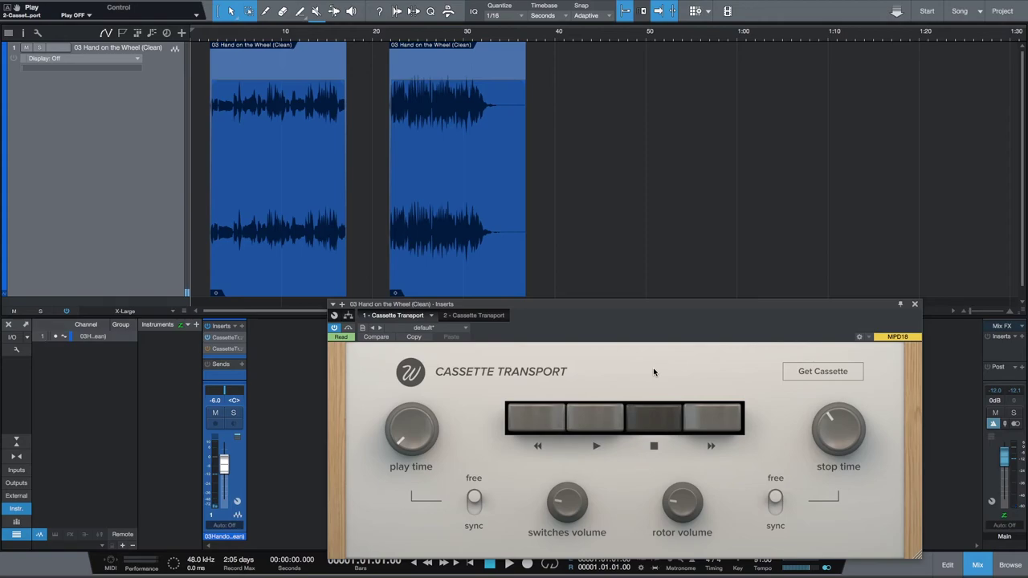
pyautogui.click(914, 305)
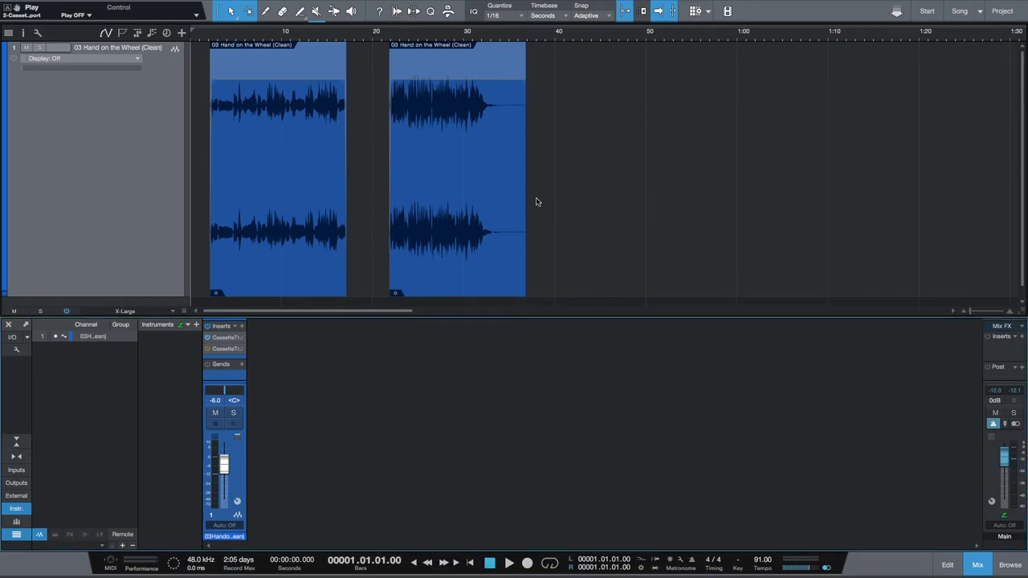
pyautogui.press('space')
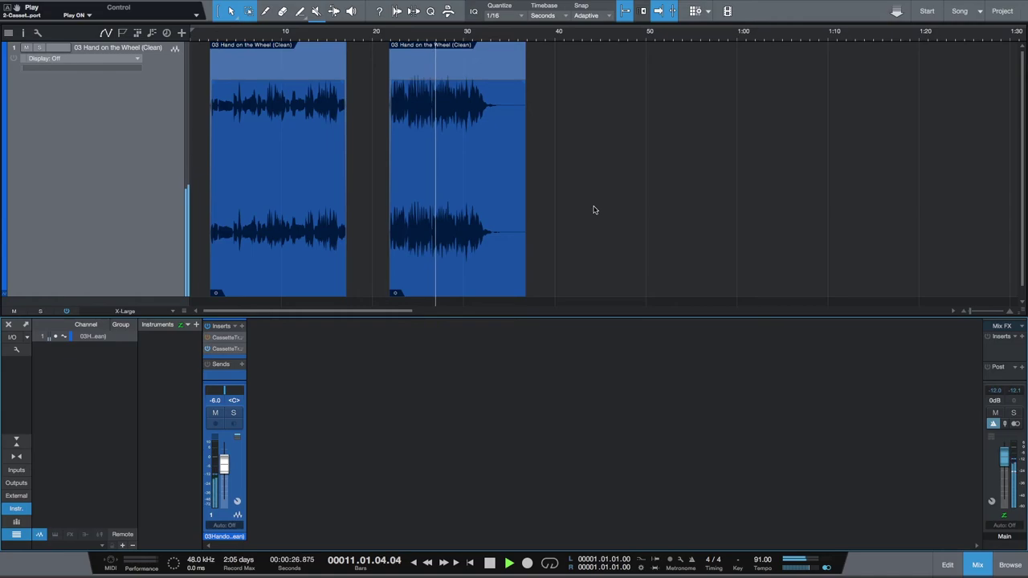
pyautogui.press('space')
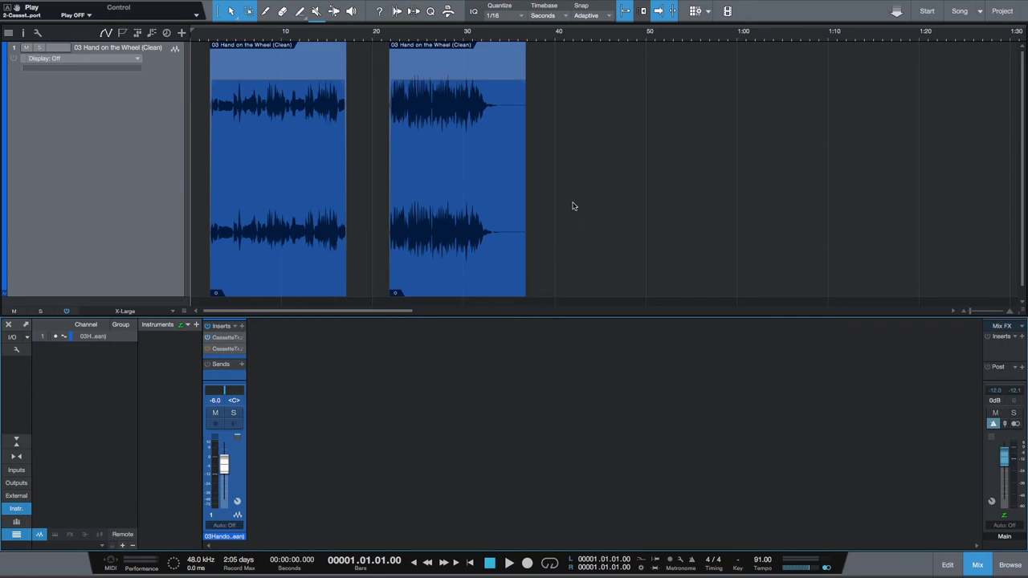
# - Add a stereo audio track named Final with the 03 Hand on the Wheel (Clean) track as its input
pyautogui.hotkey('shift', 'f')
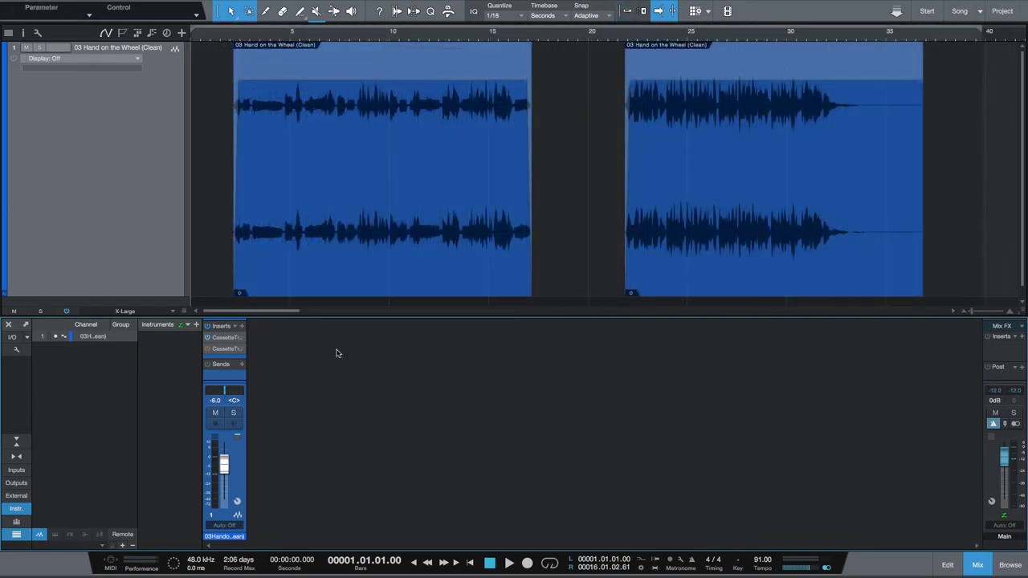
pyautogui.press('F3')
pyautogui.click(182, 32)
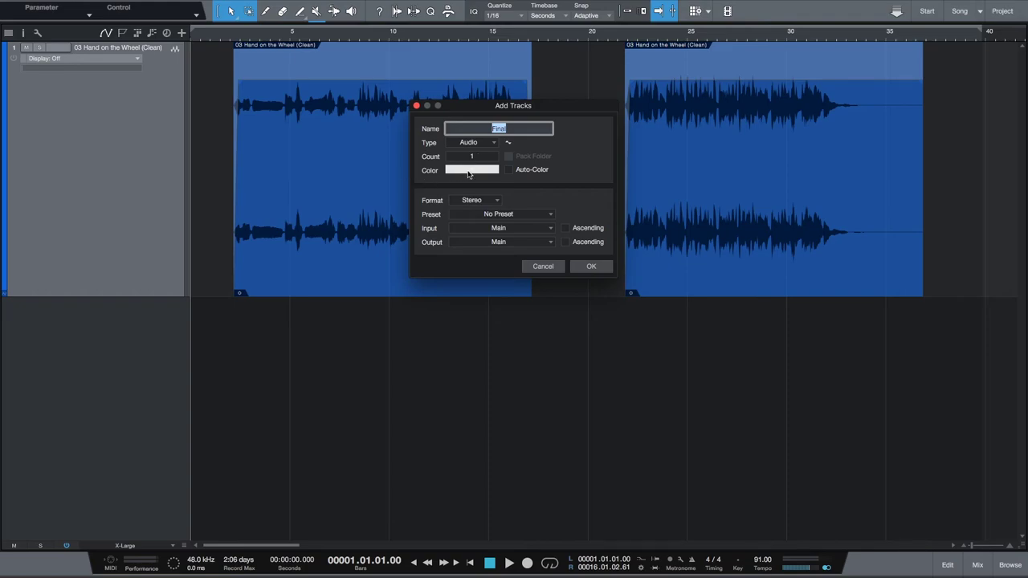
pyautogui.click(492, 233)
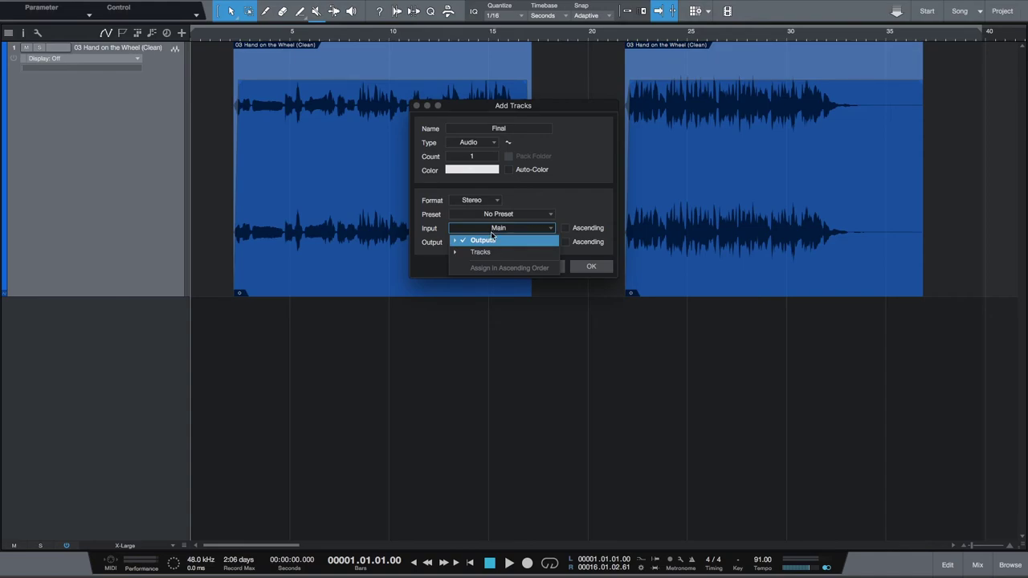
pyautogui.click(491, 264)
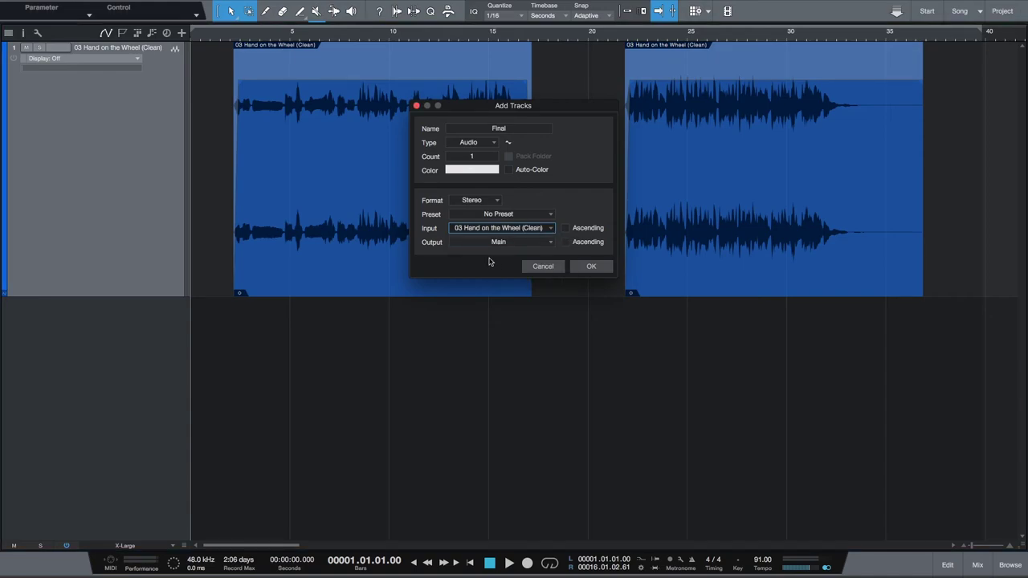
pyautogui.click(590, 265)
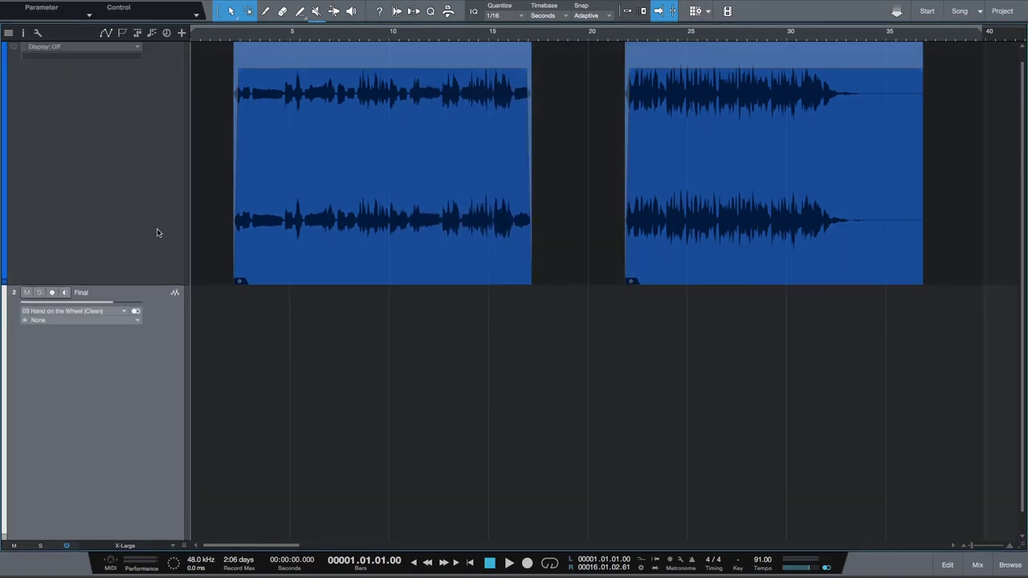
# - Solo the 03 Hand on the Wheel (Clean) track, and arm the Final track for recording with input monitoring on
pyautogui.press('F3')
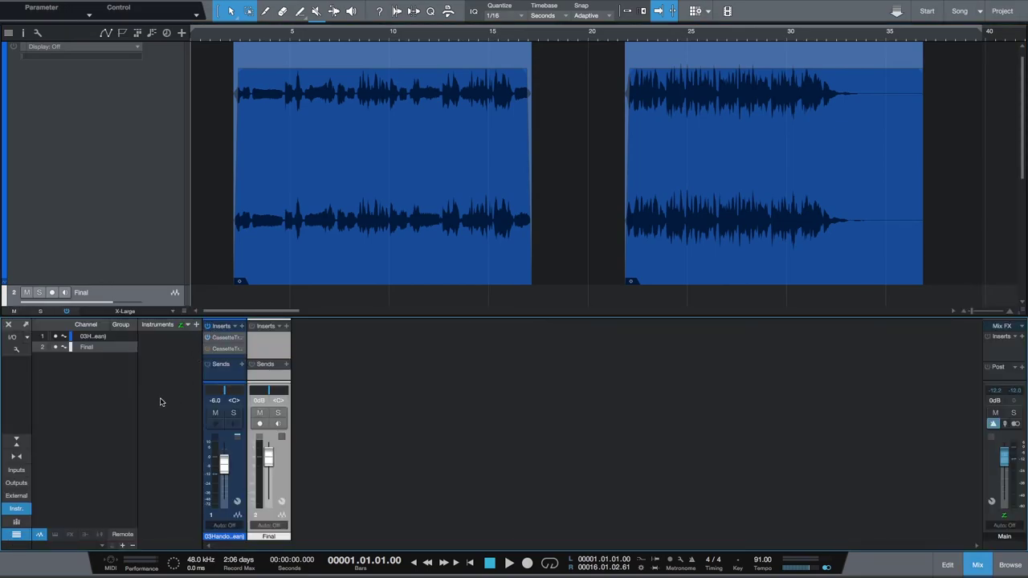
pyautogui.click(232, 412)
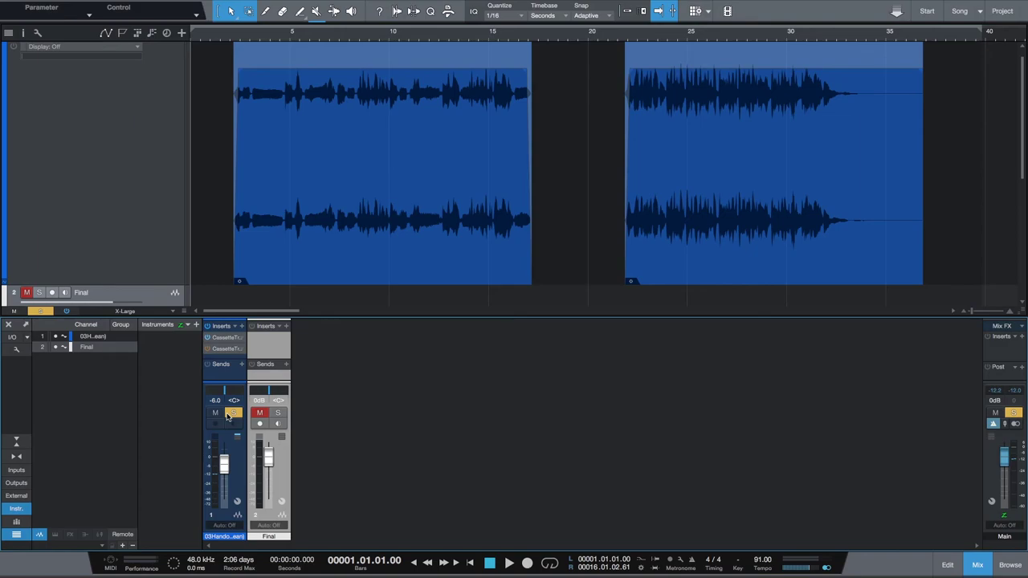
pyautogui.click(259, 424)
pyautogui.click(277, 423)
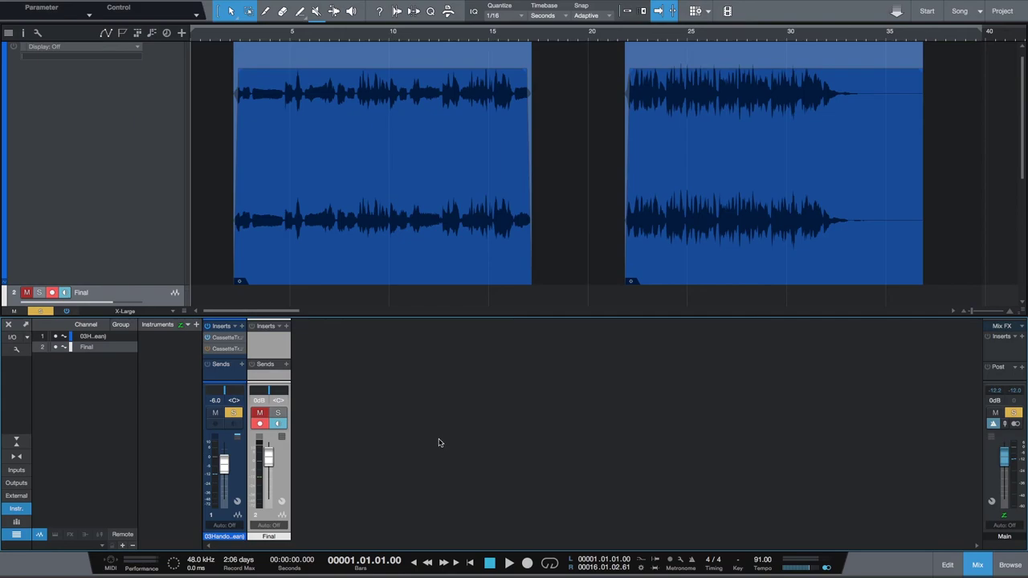
pyautogui.press('F3')
pyautogui.press('F3')
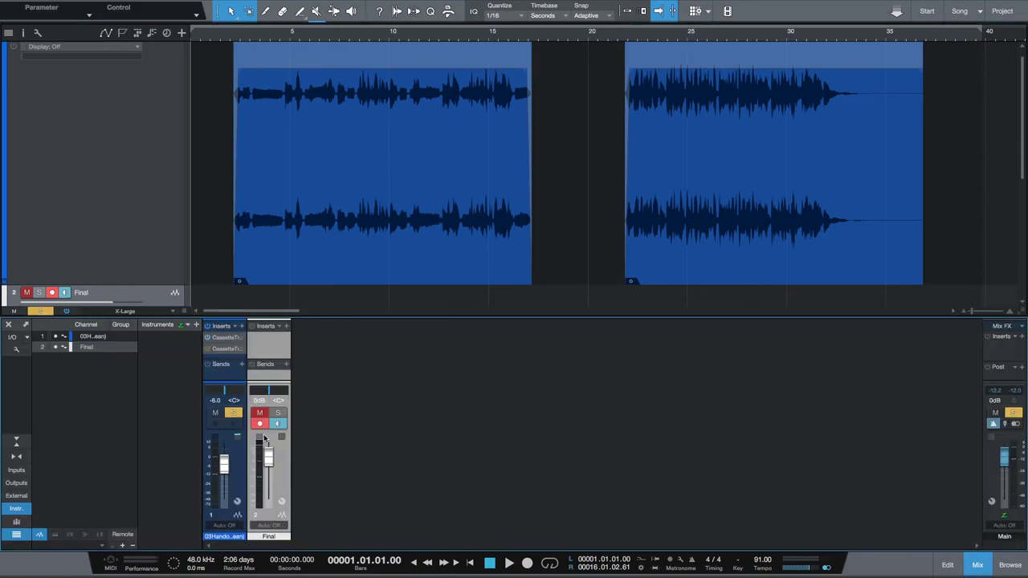
# - Record the processed song onto the Final track from the start, engaging Stop on the second Cassette Transport instance after the second section fades out
pyautogui.click(233, 349)
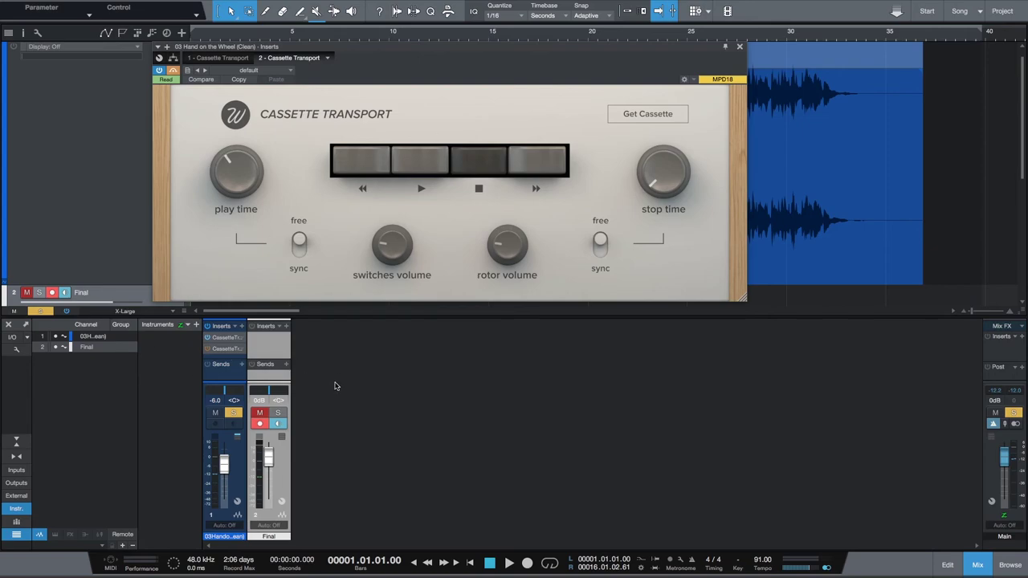
pyautogui.press('F3')
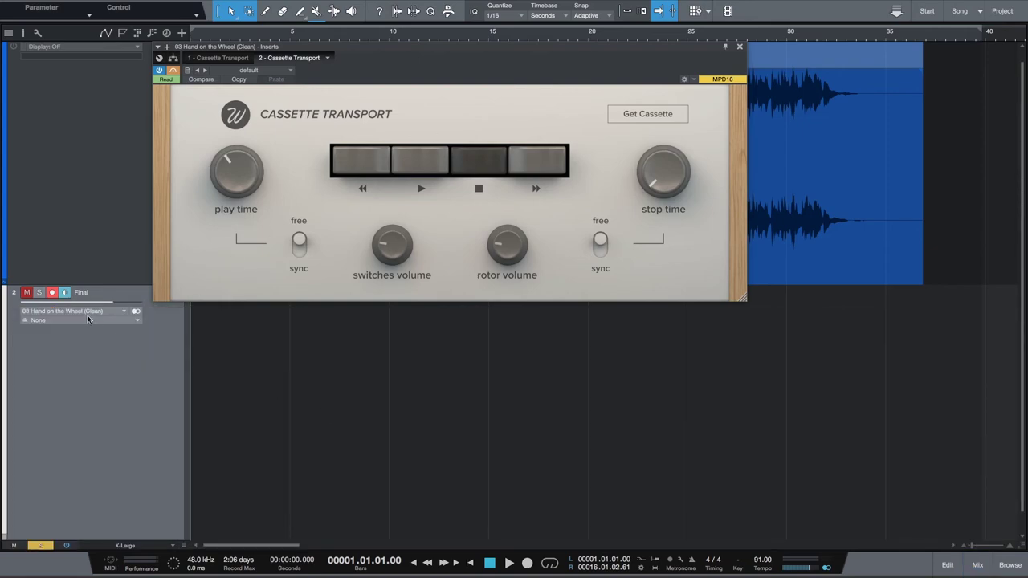
pyautogui.click(527, 564)
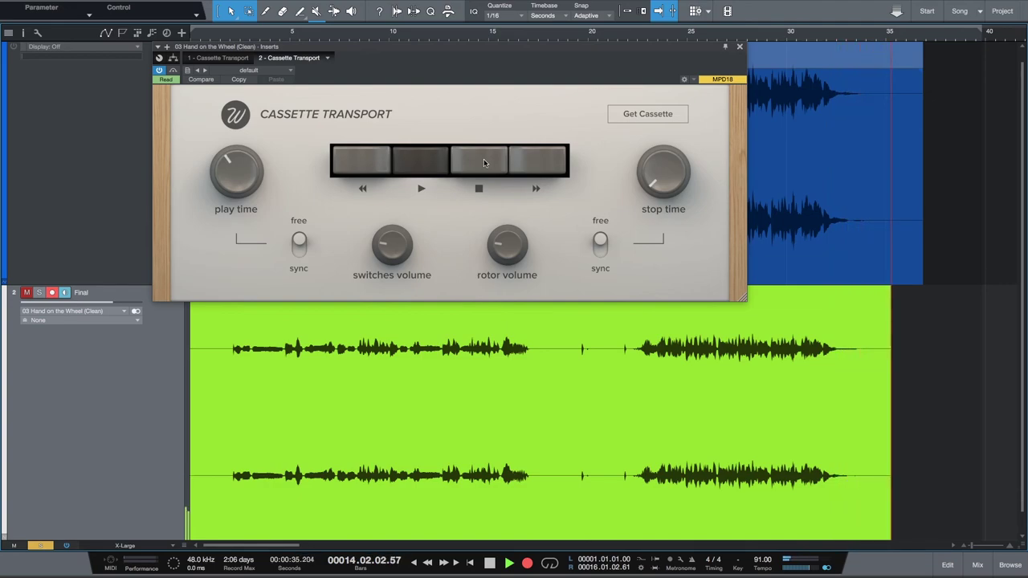
pyautogui.click(483, 163)
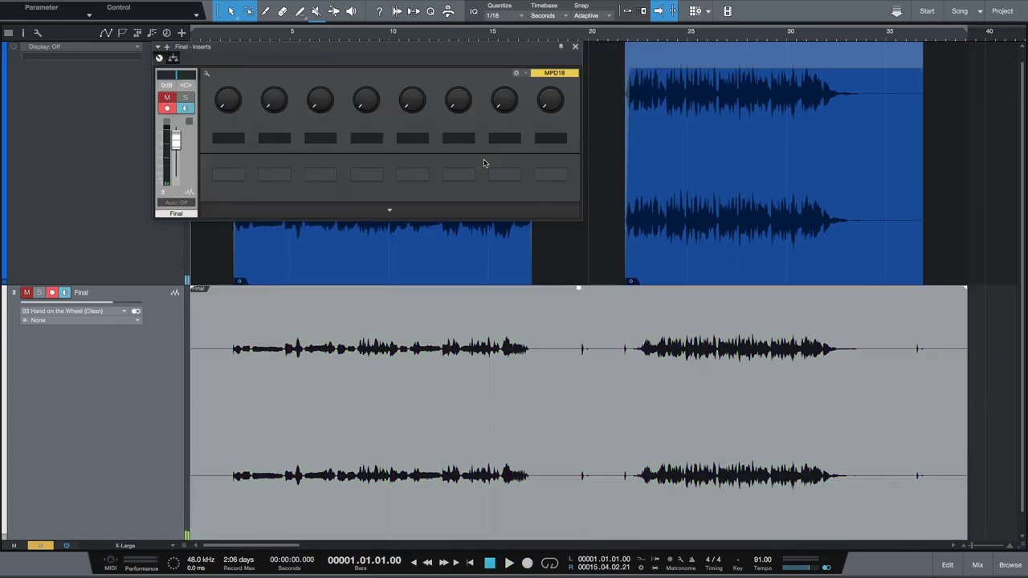
# - Turn off recording and input monitoring on the Final track, and unsolo and mute the 03 Hand on the Wheel (Clean) track
pyautogui.click(574, 48)
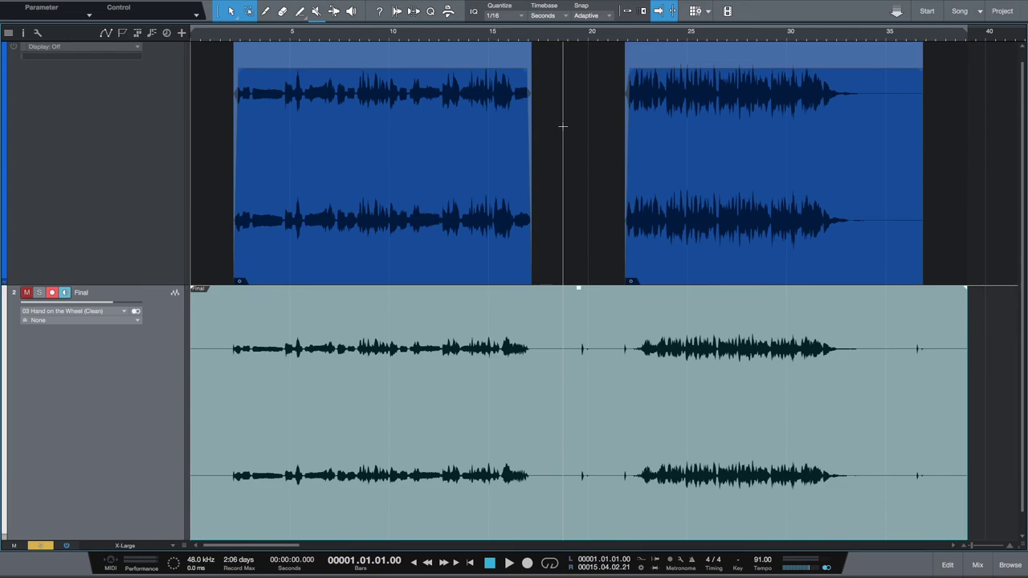
pyautogui.click(51, 294)
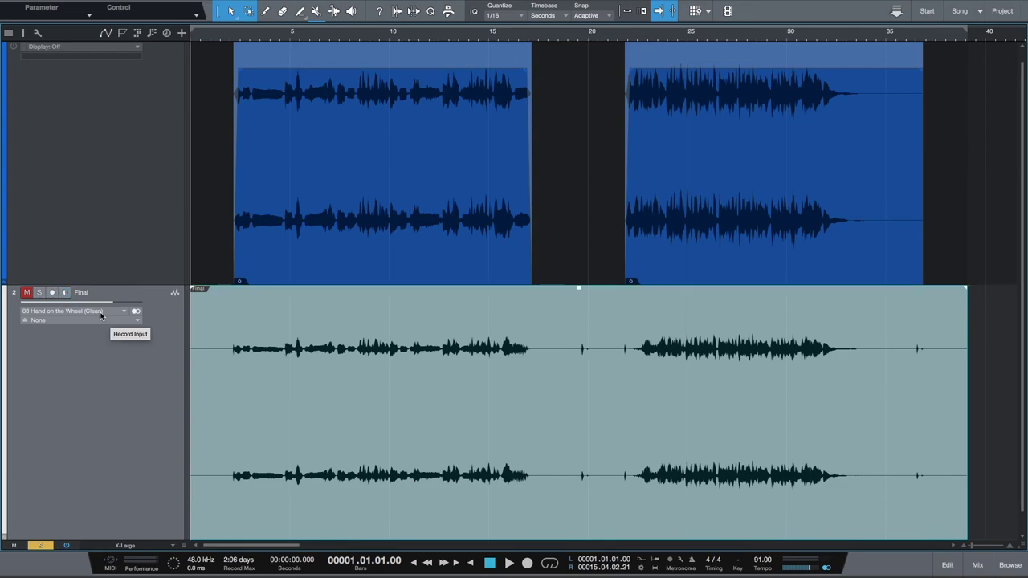
pyautogui.press('F3')
pyautogui.click(232, 413)
pyautogui.click(215, 413)
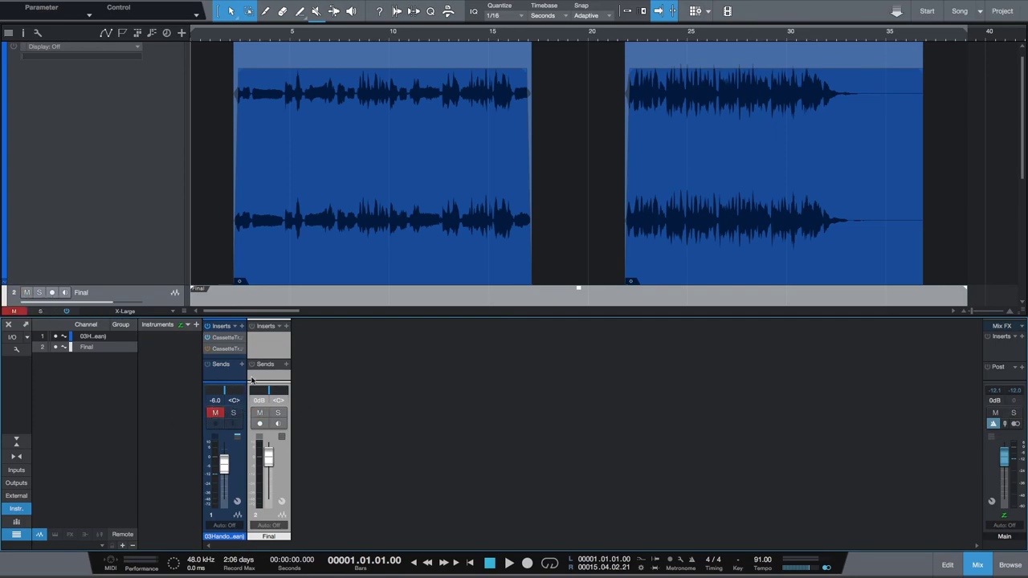
pyautogui.press('F3')
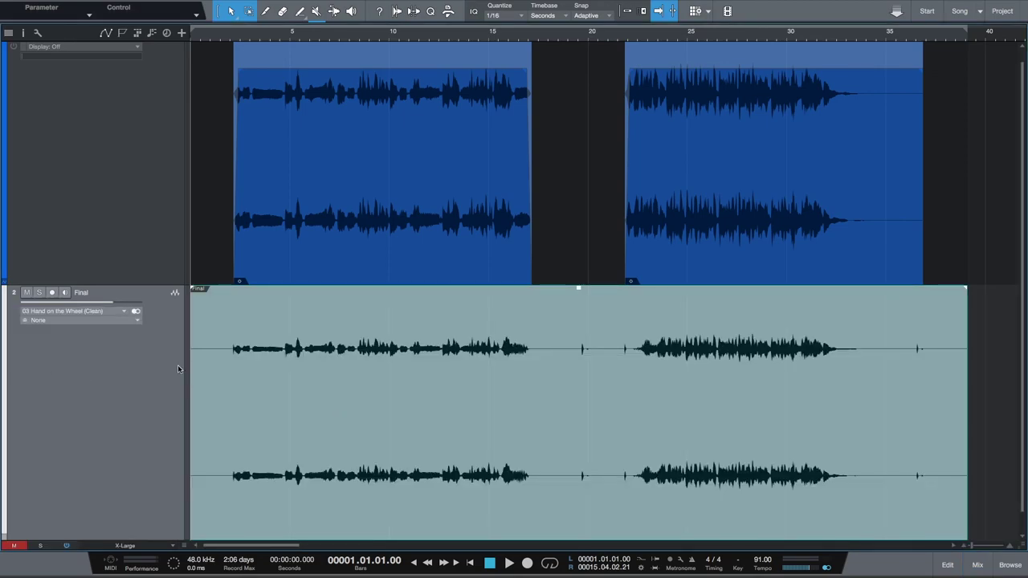
# - Split the Final recording where the first source section starts and delete the silent lead-in before it
pyautogui.press('3')
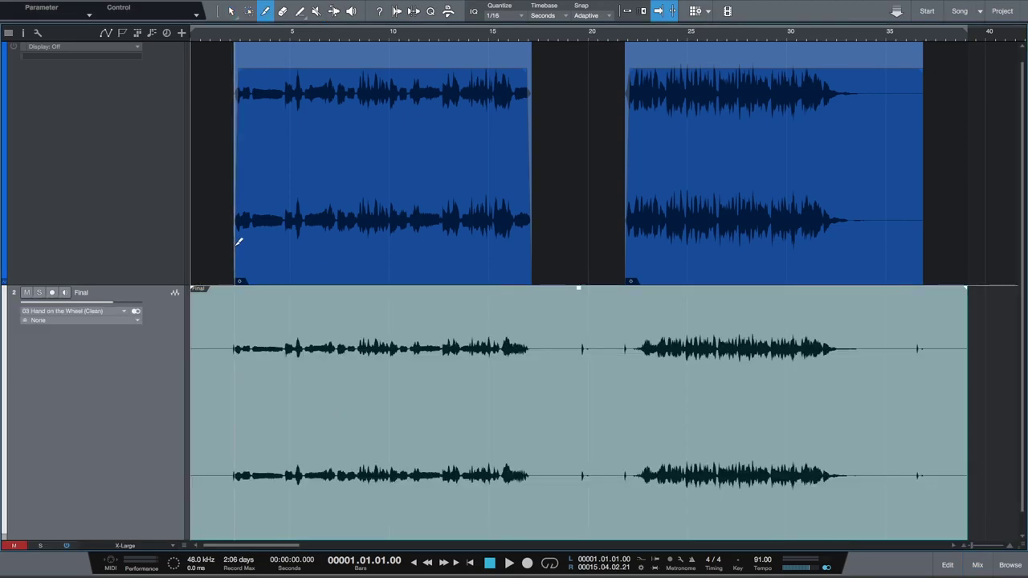
pyautogui.moveTo(231, 35); pyautogui.dragTo(230, 133)
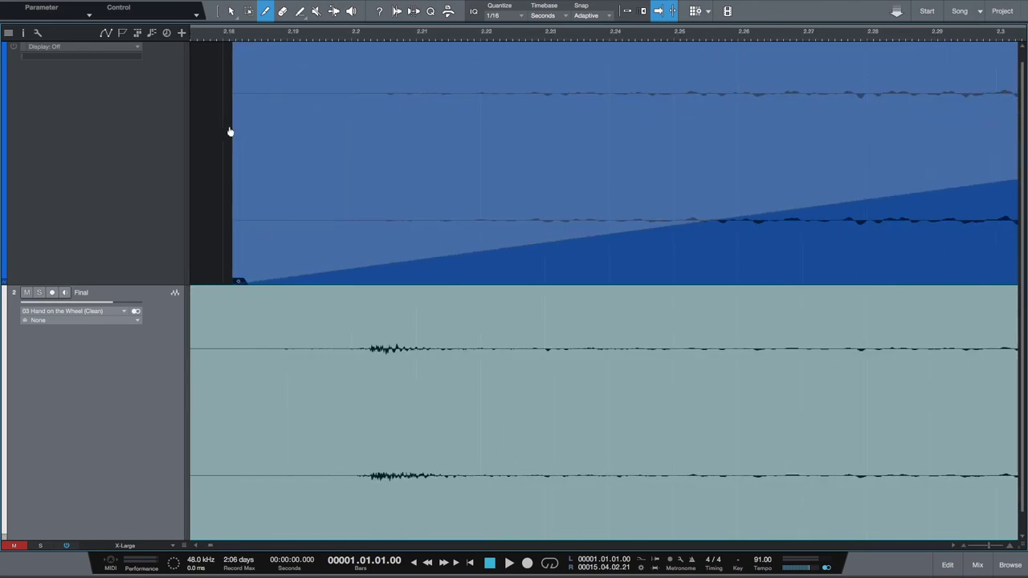
pyautogui.click(235, 304)
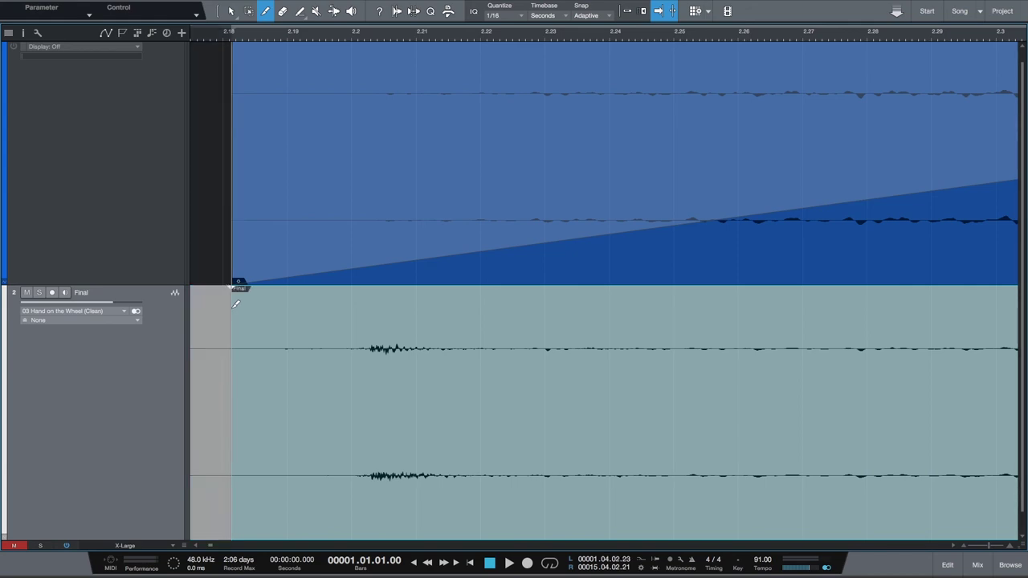
pyautogui.press('w')
pyautogui.press('w')
pyautogui.press('w')
pyautogui.press('w')
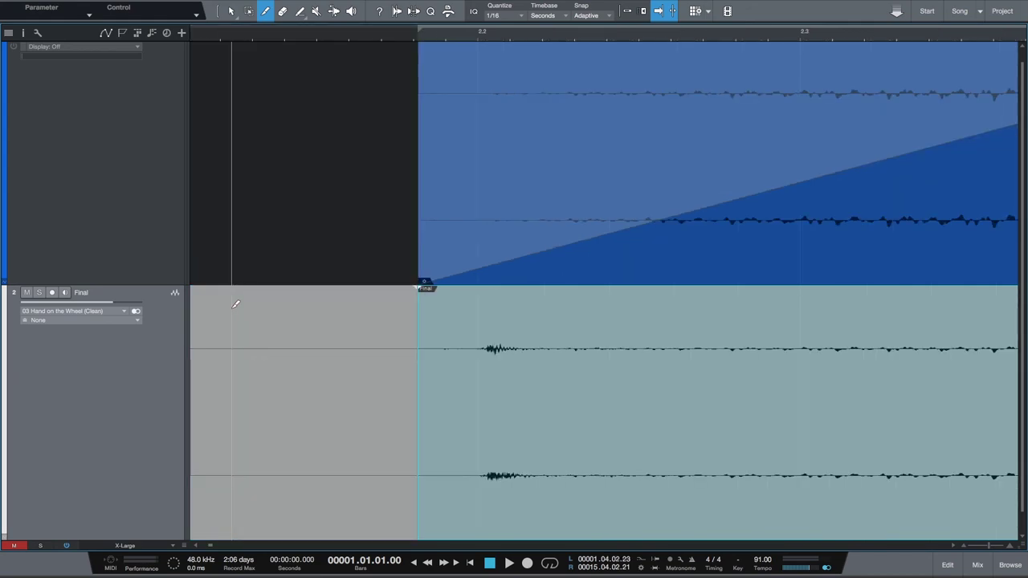
pyautogui.press('1')
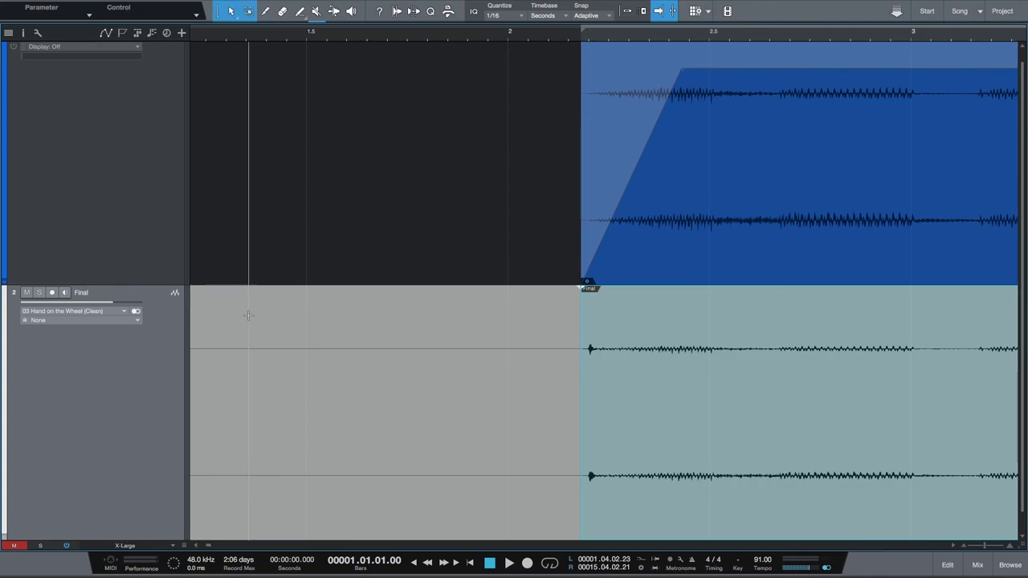
pyautogui.click(367, 491)
pyautogui.press('Delete')
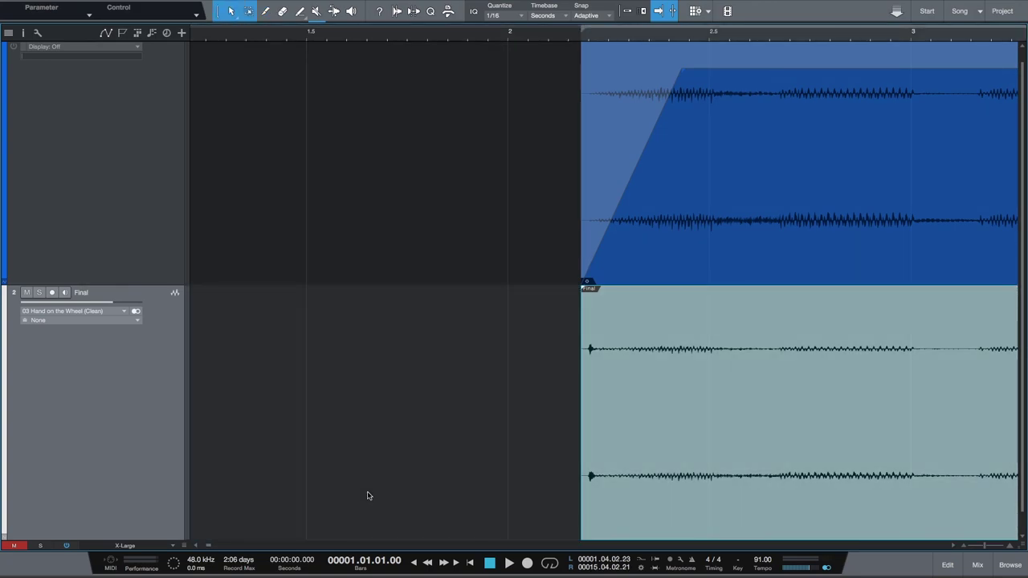
# - Split the Final recording where the first source section ends
pyautogui.press('w')
pyautogui.press('w')
pyautogui.press('w')
pyautogui.press('w')
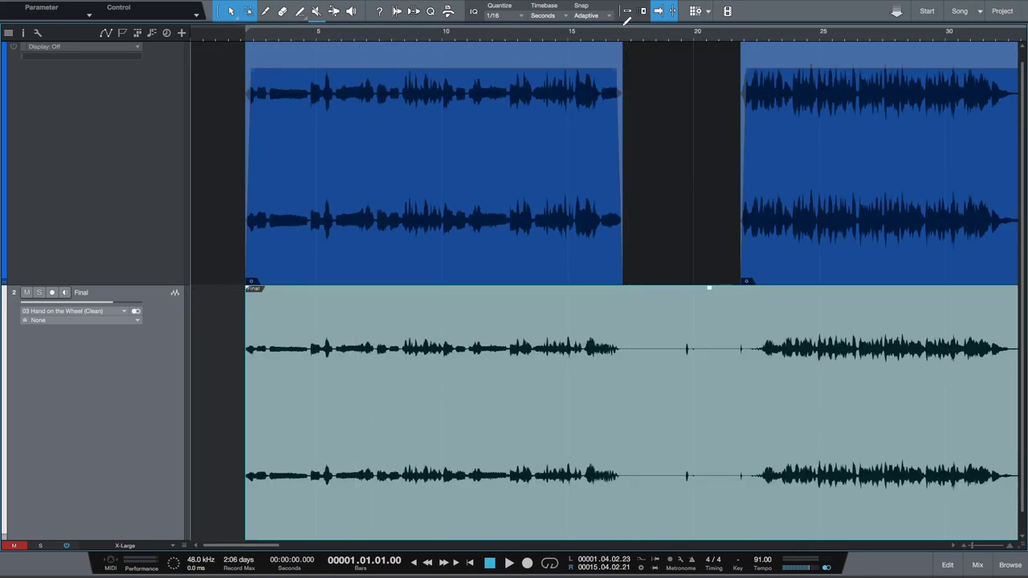
pyautogui.press('e')
pyautogui.press('e')
pyautogui.press('e')
pyautogui.press('e')
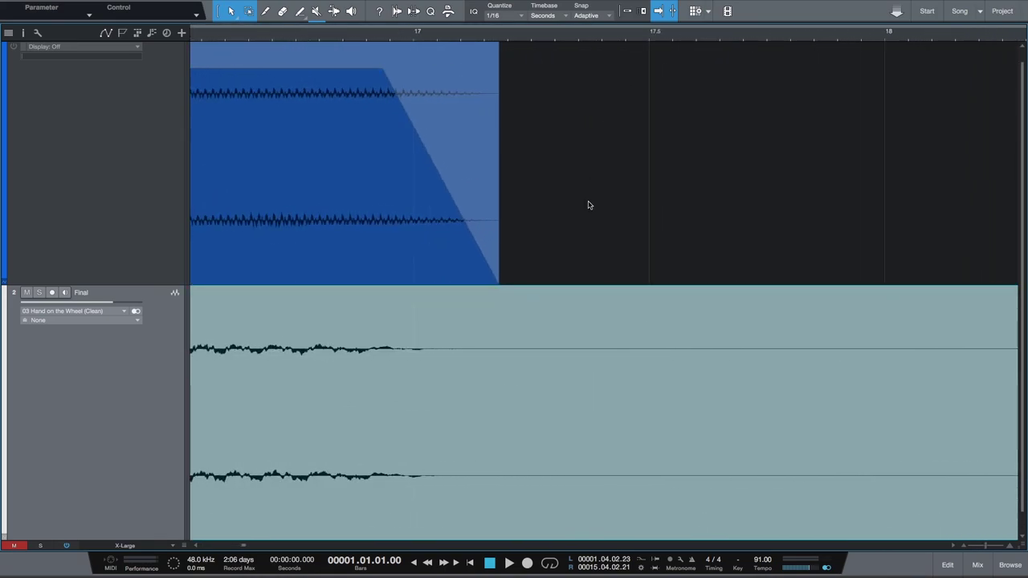
pyautogui.press('3')
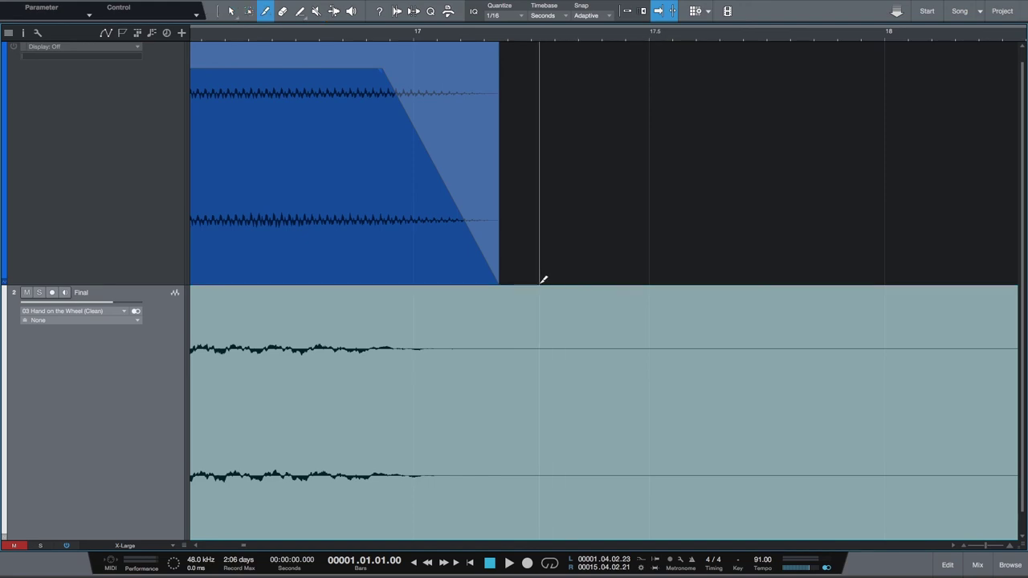
pyautogui.click(504, 352)
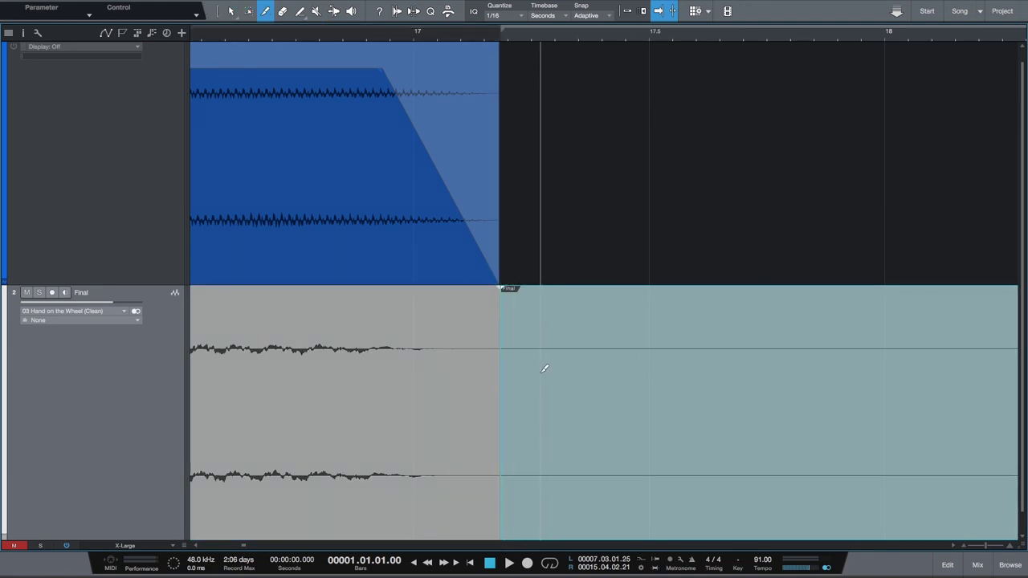
# - Split the Final recording where the second source section starts and delete the piece between the two sections
pyautogui.hotkey('shift', 'f')
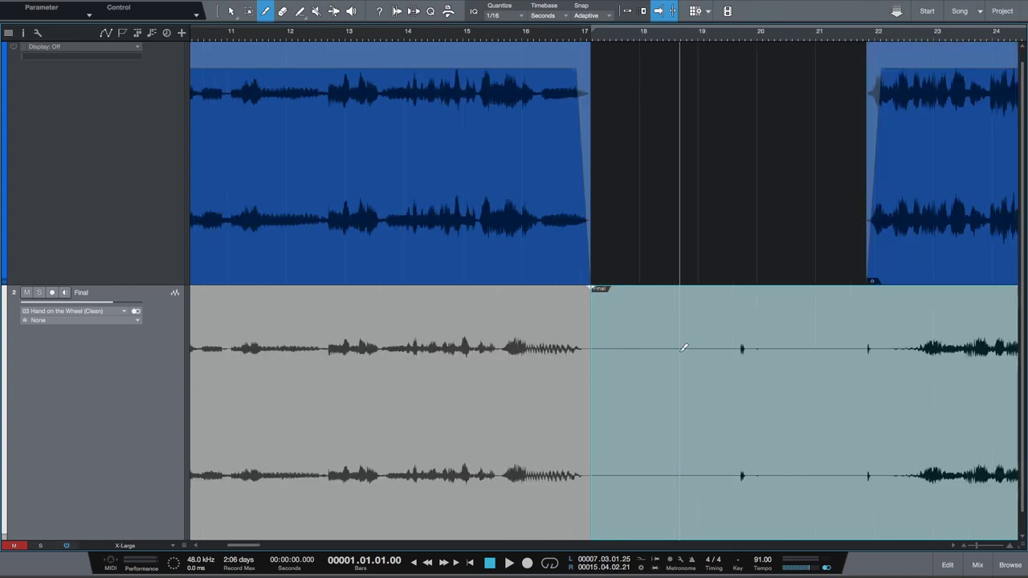
pyautogui.press('e')
pyautogui.press('e')
pyautogui.press('e')
pyautogui.press('e')
pyautogui.press('e')
pyautogui.press('e')
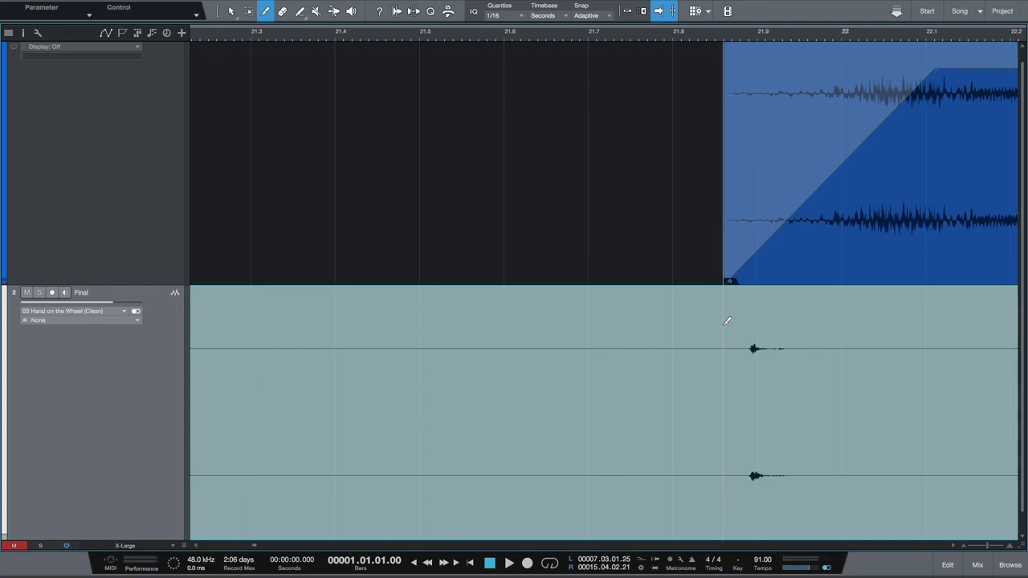
pyautogui.hotkey('ctrl', 'z')
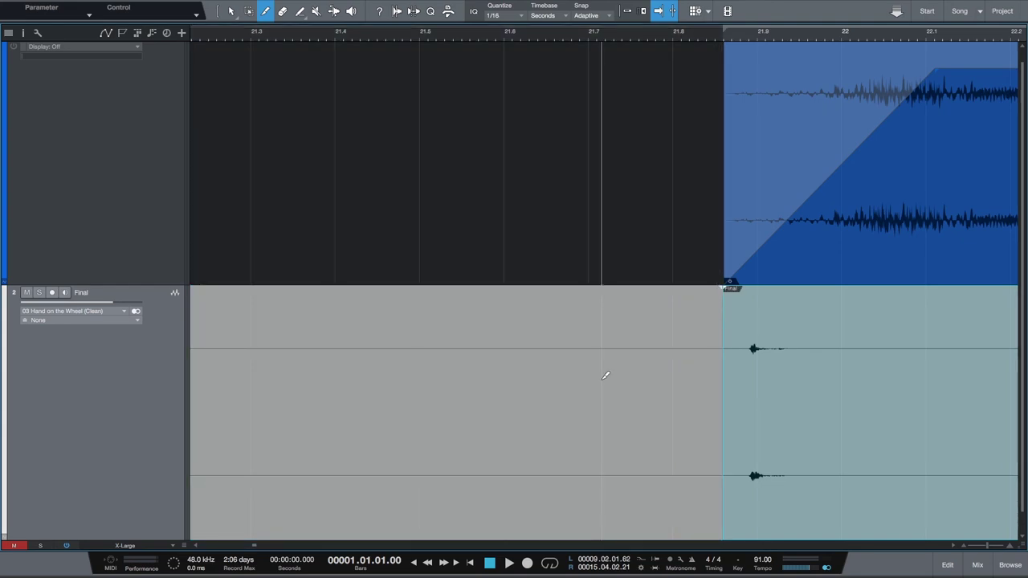
pyautogui.press('1')
pyautogui.click(563, 477)
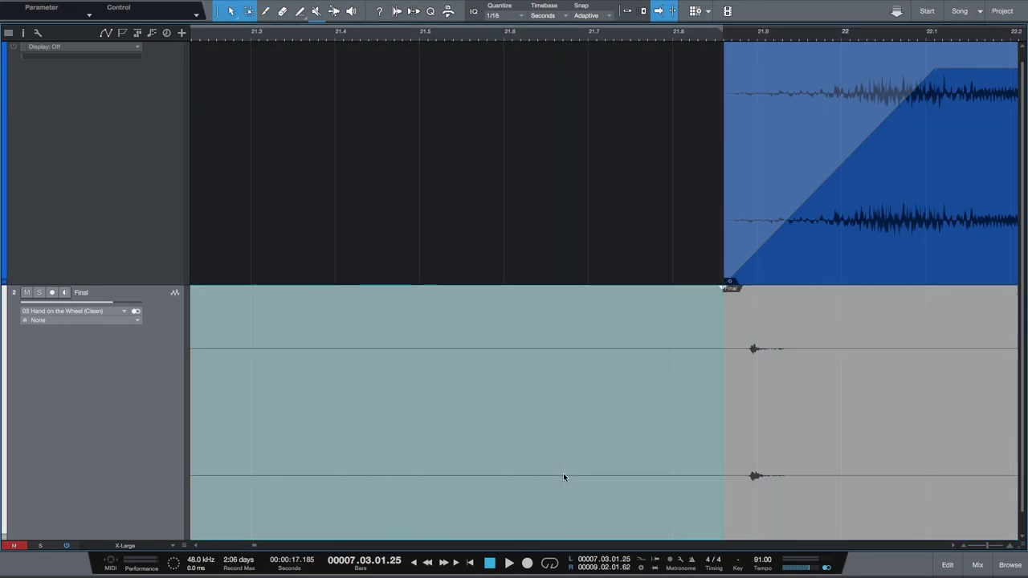
pyautogui.press('Delete')
# - Split the Final recording where the second source section ends and delete the leftover tail
pyautogui.press('Right')
pyautogui.press('w')
pyautogui.press('w')
pyautogui.press('w')
pyautogui.press('w')
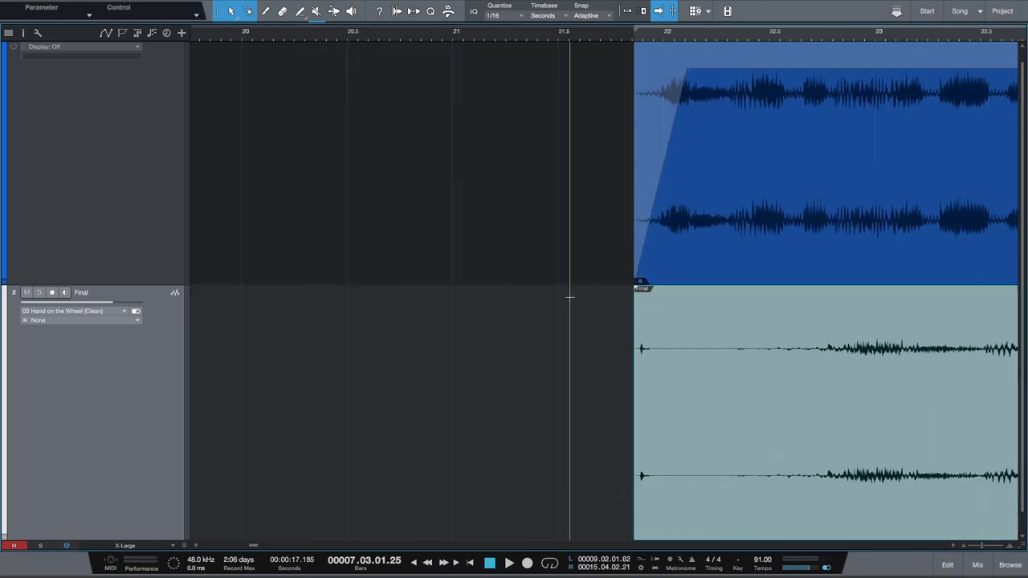
pyautogui.press('e')
pyautogui.press('e')
pyautogui.press('e')
pyautogui.press('e')
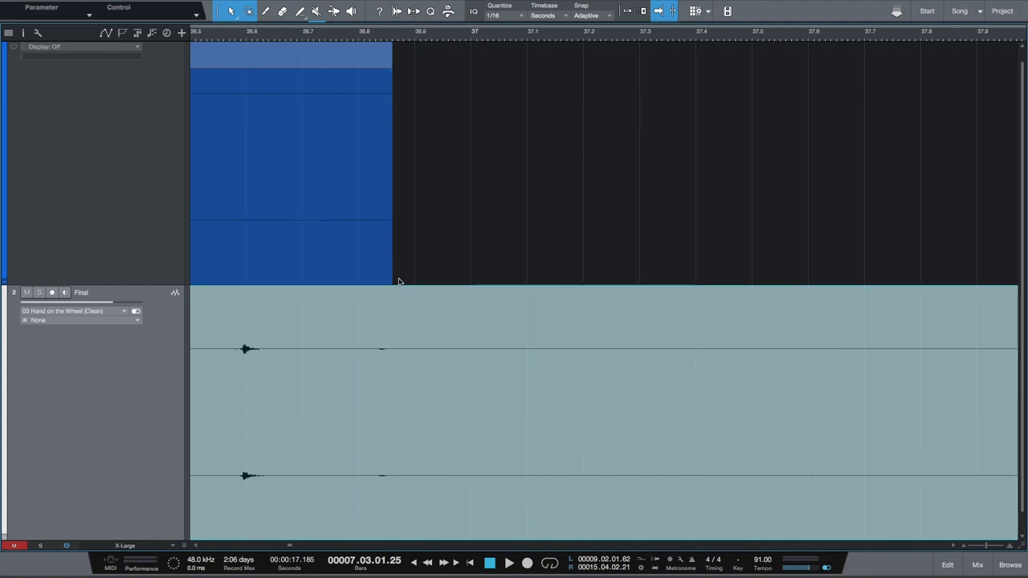
pyautogui.press('3')
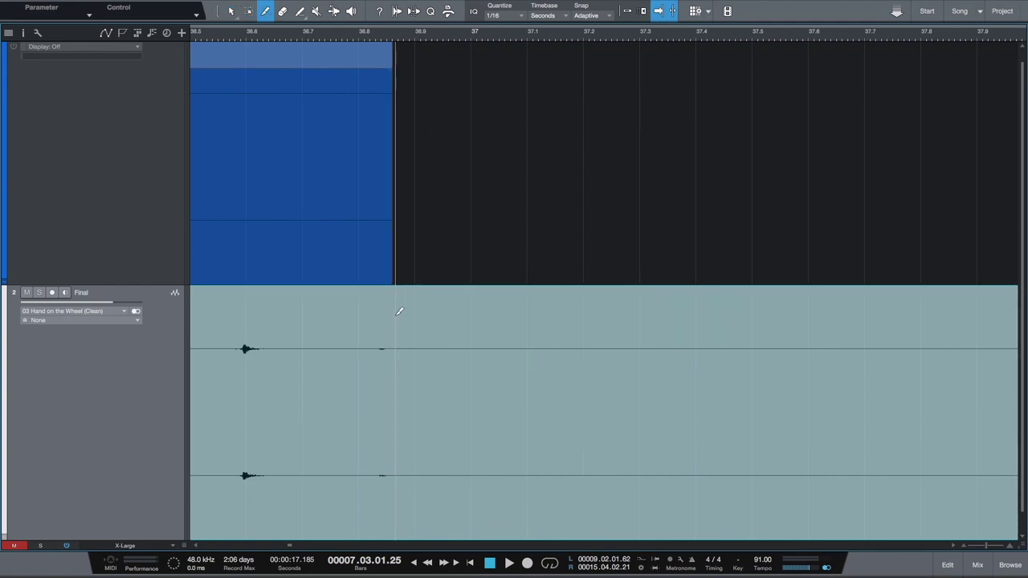
pyautogui.click(395, 311)
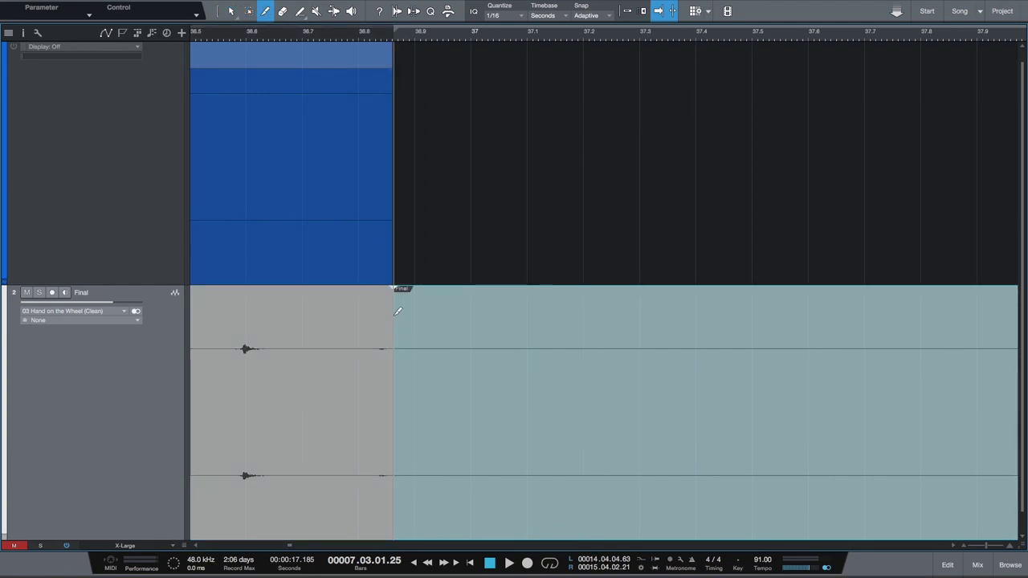
pyautogui.press('1')
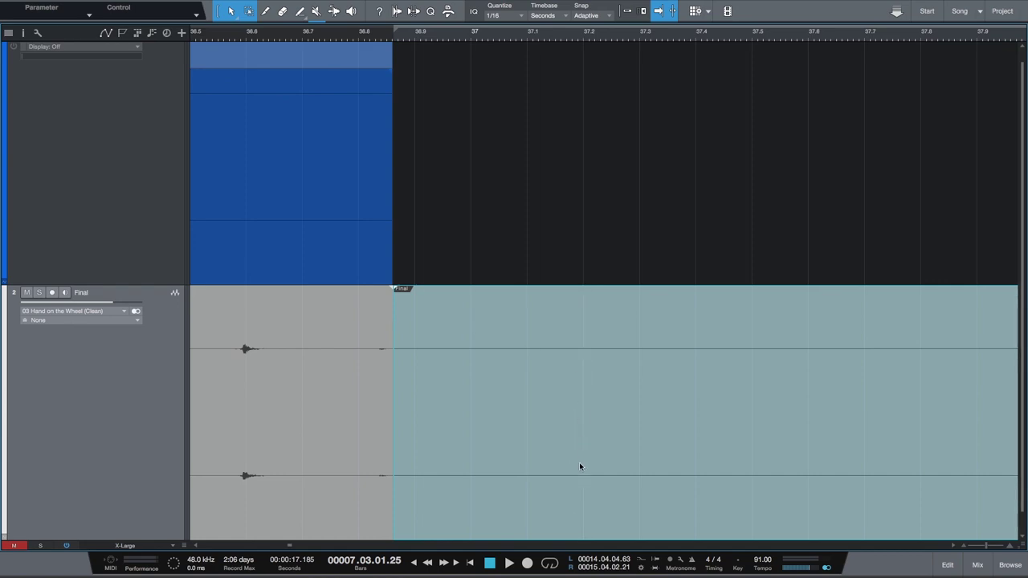
pyautogui.press('Delete')
pyautogui.press('z')
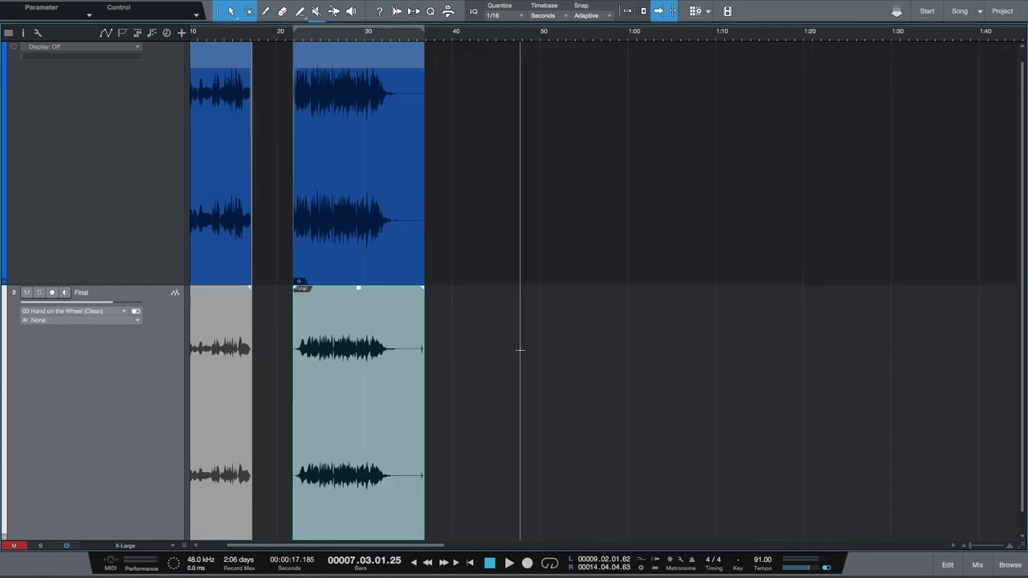